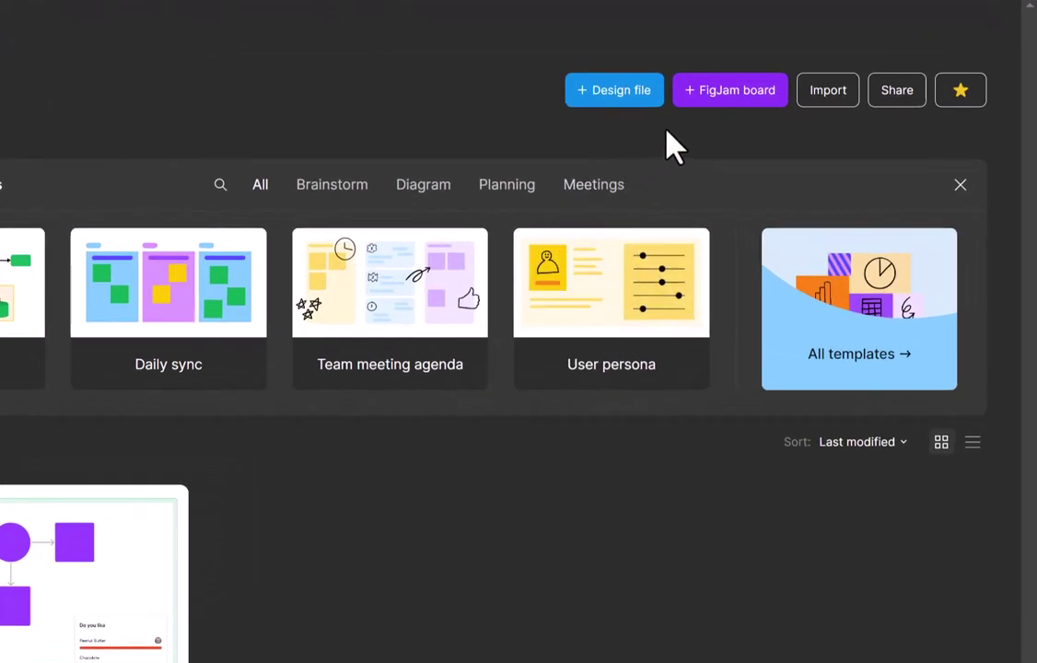
# Create a new FigJam board and dismiss the 'Ahh, a fresh new file!' template suggestions.
pyautogui.click(746, 92)
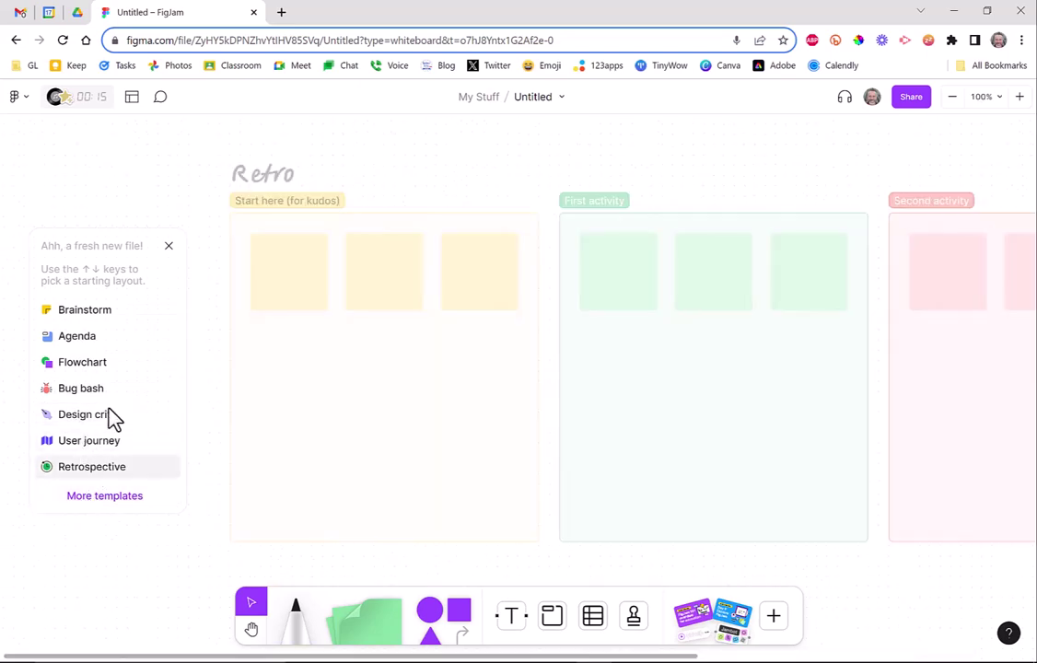
pyautogui.click(169, 246)
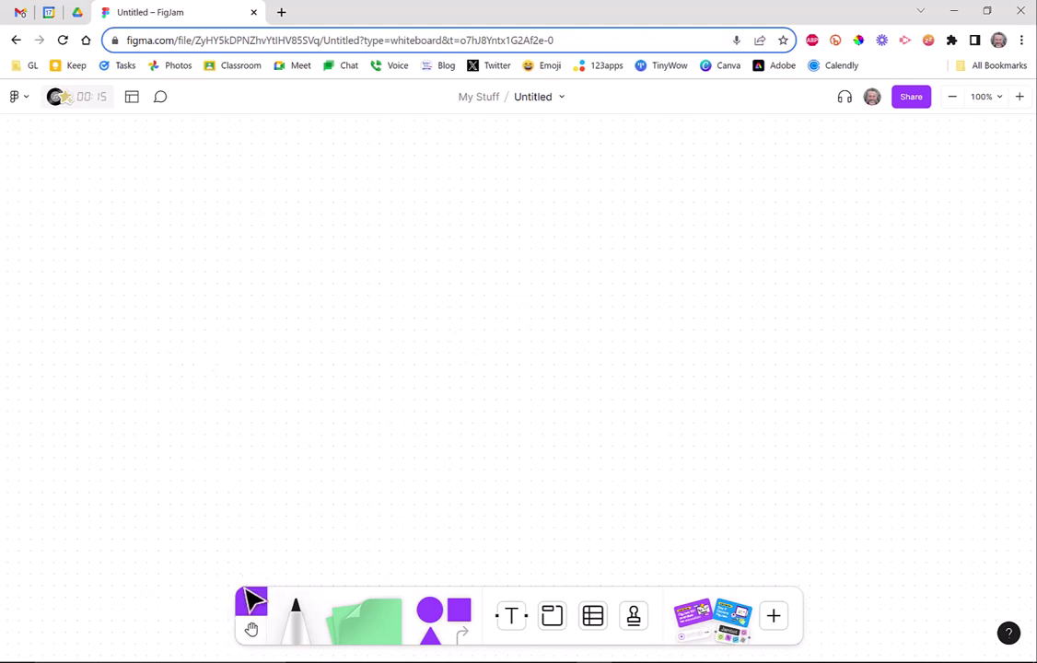
pyautogui.click(251, 629)
# Draw a thin red marker scribble, then a thicker red scribble below it.
pyautogui.click(296, 633)
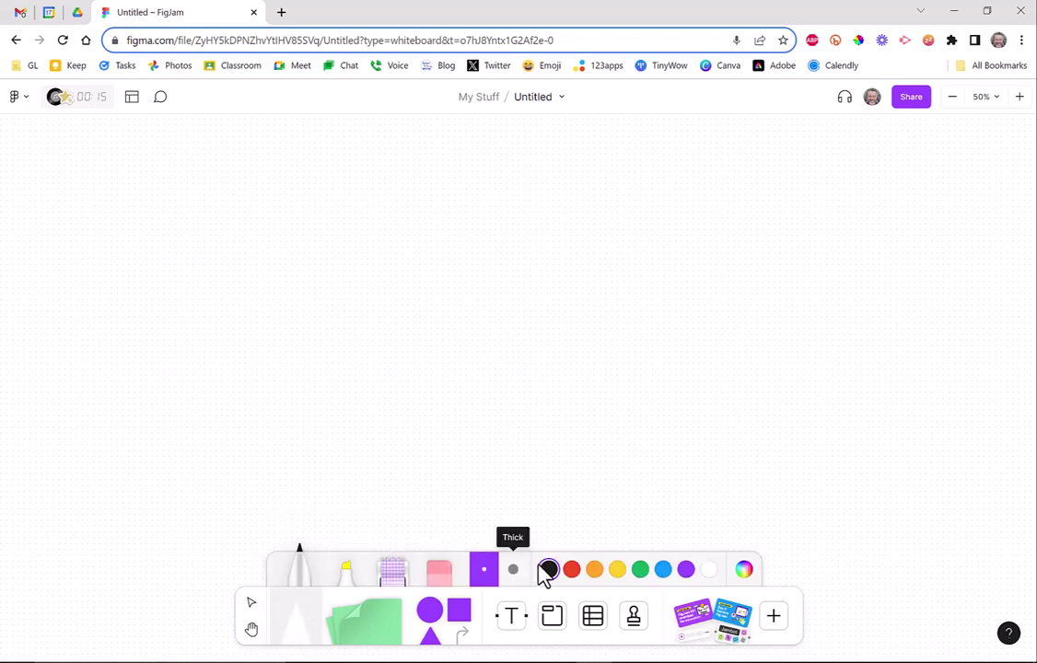
pyautogui.click(572, 571)
pyautogui.moveTo(355, 414)
pyautogui.mouseDown()
pyautogui.moveTo(382, 366)
pyautogui.moveTo(423, 389)
pyautogui.mouseUp()
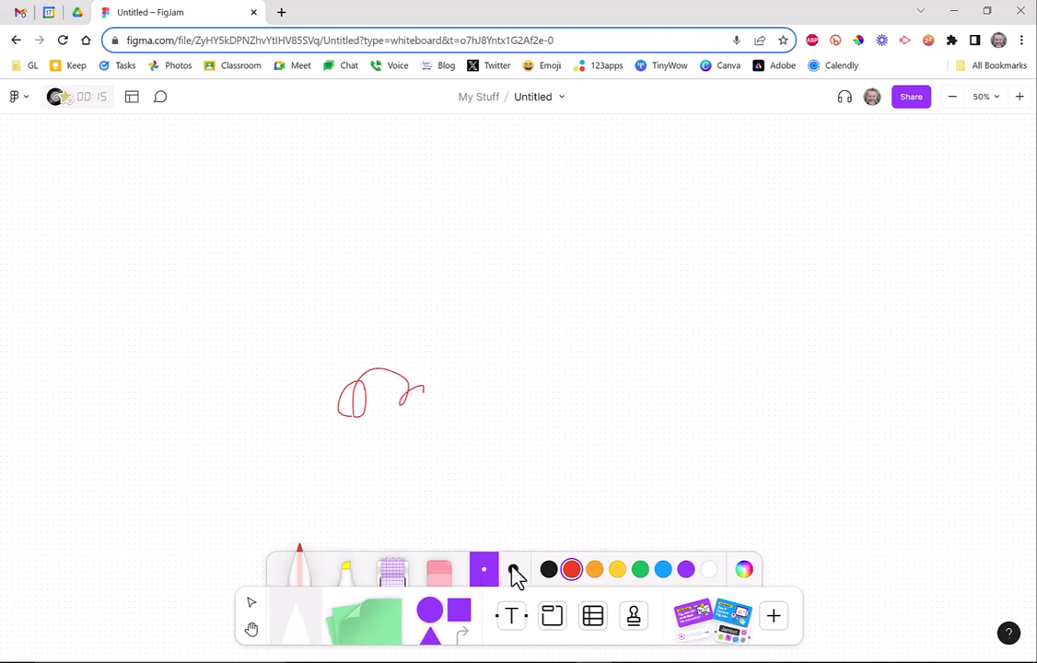
pyautogui.click(512, 569)
pyautogui.moveTo(373, 461); pyautogui.dragTo(425, 444)
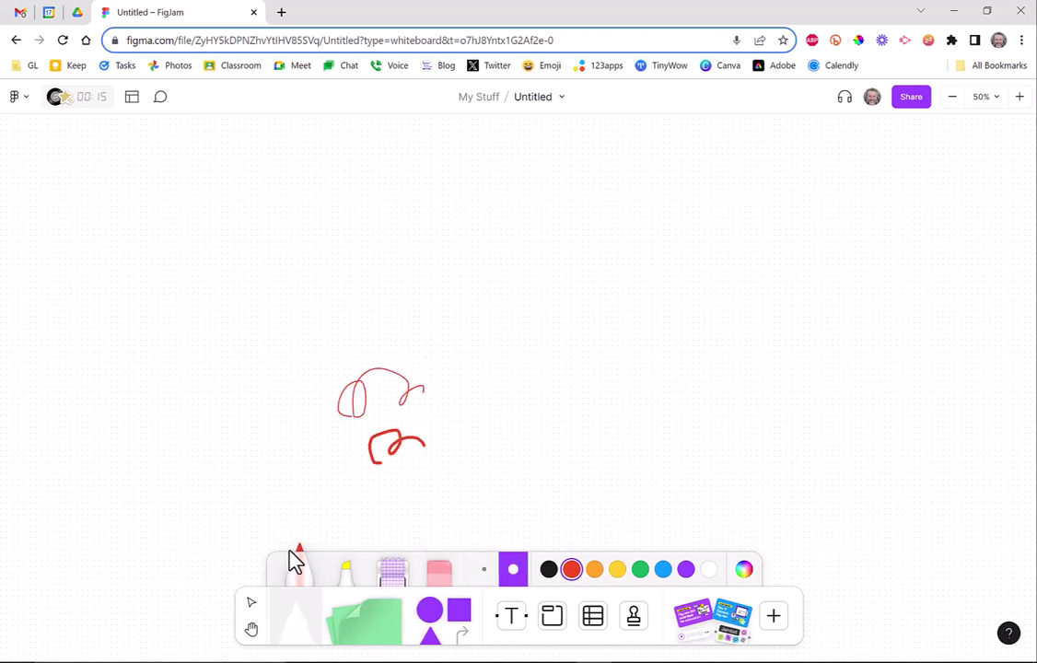
# Draw two yellow highlighter strokes, one crossing the thick red scribble.
pyautogui.click(350, 576)
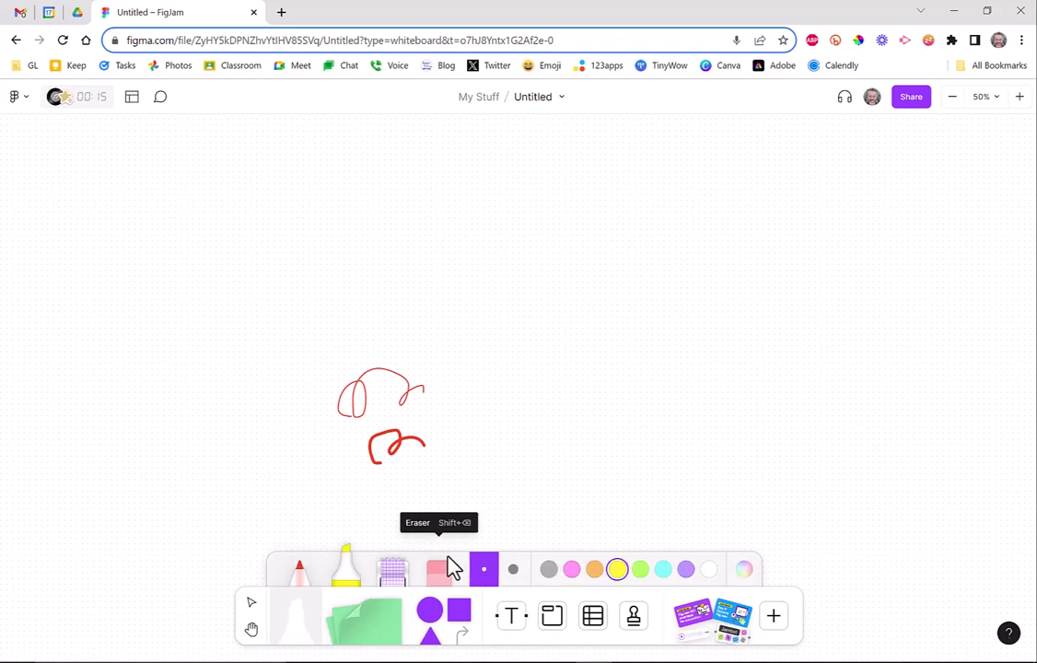
pyautogui.moveTo(440, 454)
pyautogui.mouseDown()
pyautogui.moveTo(597, 460)
pyautogui.moveTo(479, 474)
pyautogui.mouseUp()
pyautogui.moveTo(314, 433); pyautogui.dragTo(433, 429)
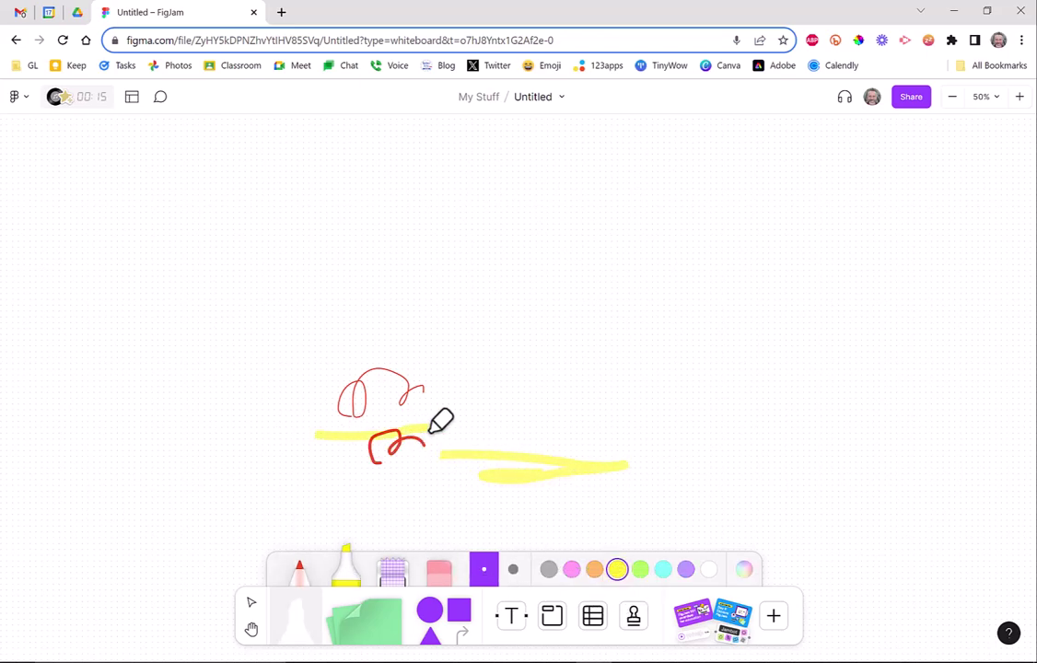
# Lay a long purple-grid washi-tape strip and a green-patterned strip above it.
pyautogui.click(392, 575)
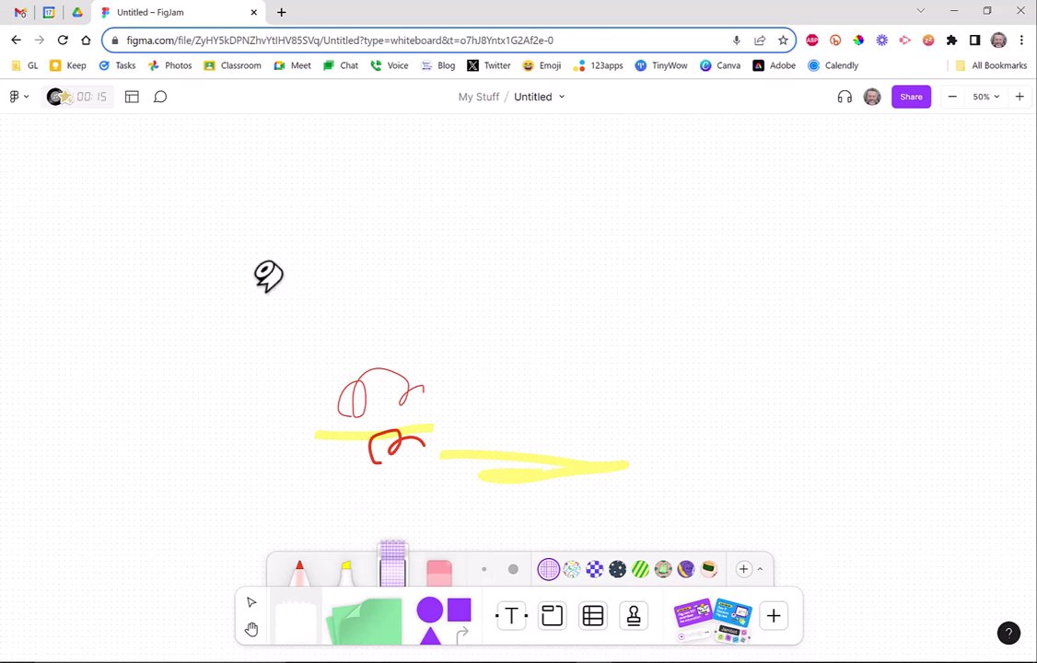
pyautogui.moveTo(270, 282); pyautogui.dragTo(648, 286)
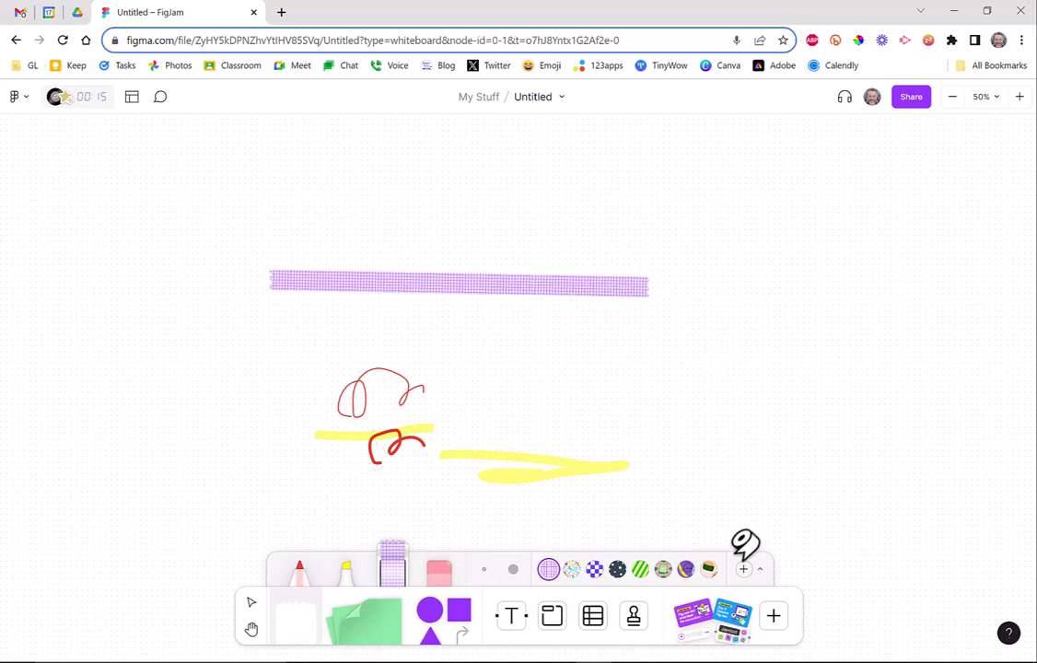
pyautogui.click(663, 569)
pyautogui.moveTo(296, 240); pyautogui.dragTo(496, 242)
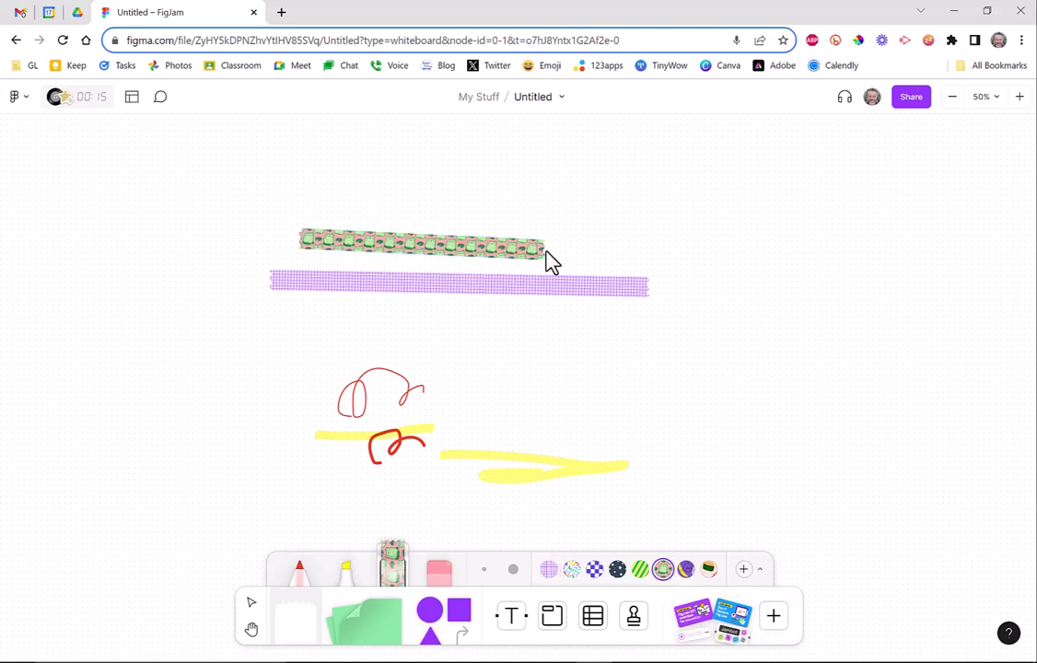
# Upload the Me Tracks Square photo as a tape pattern and lay three face-photo strips.
pyautogui.click(744, 573)
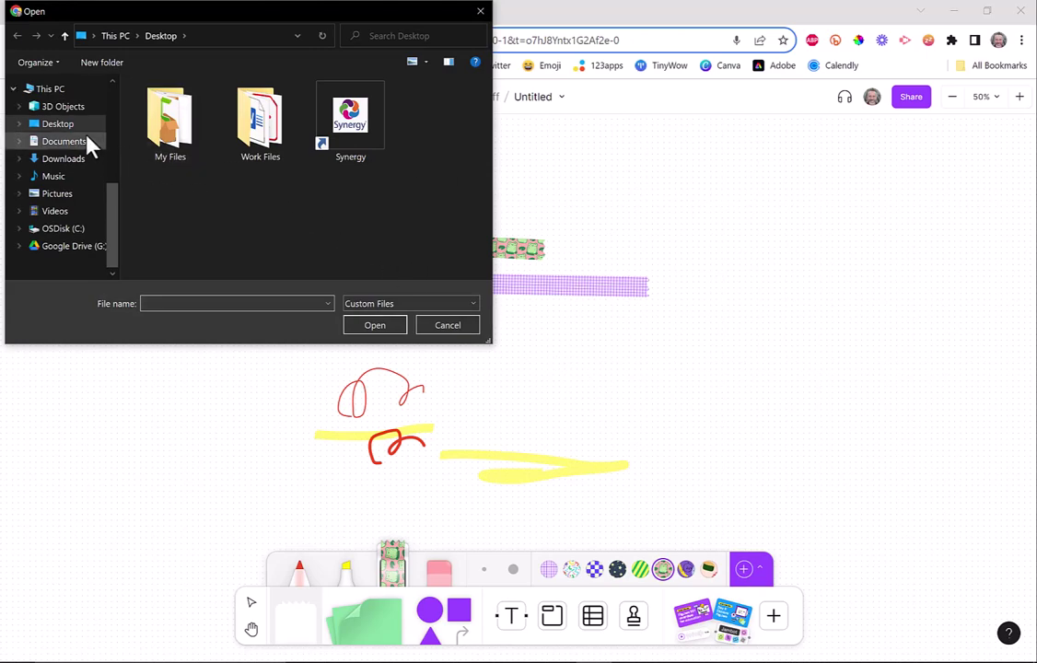
pyautogui.doubleClick(185, 136)
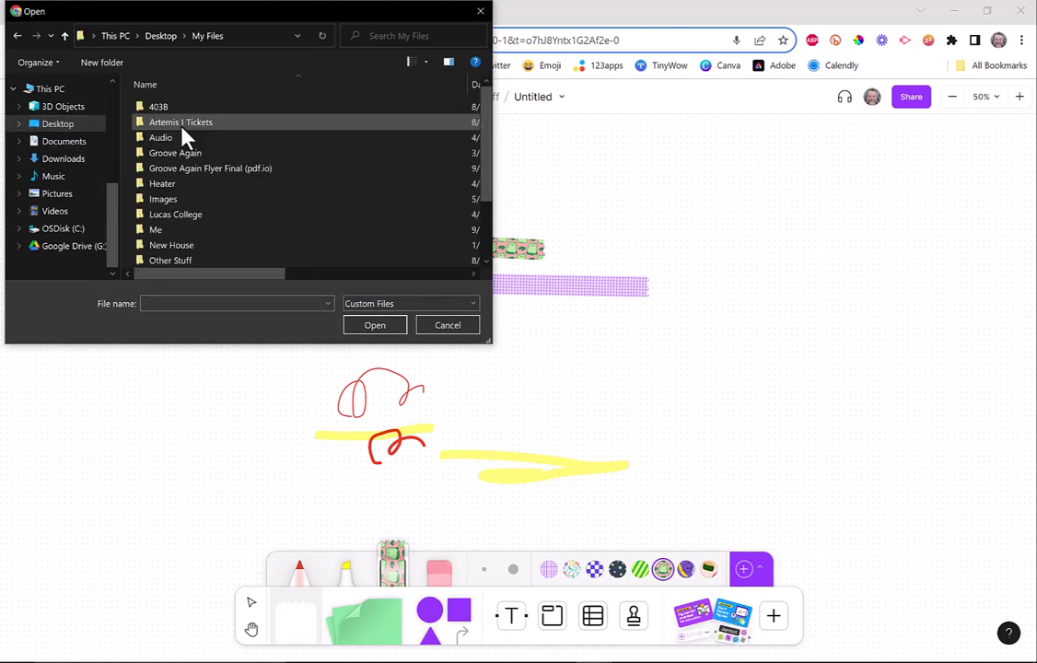
pyautogui.doubleClick(176, 231)
pyautogui.scroll(-15, 256, 226)
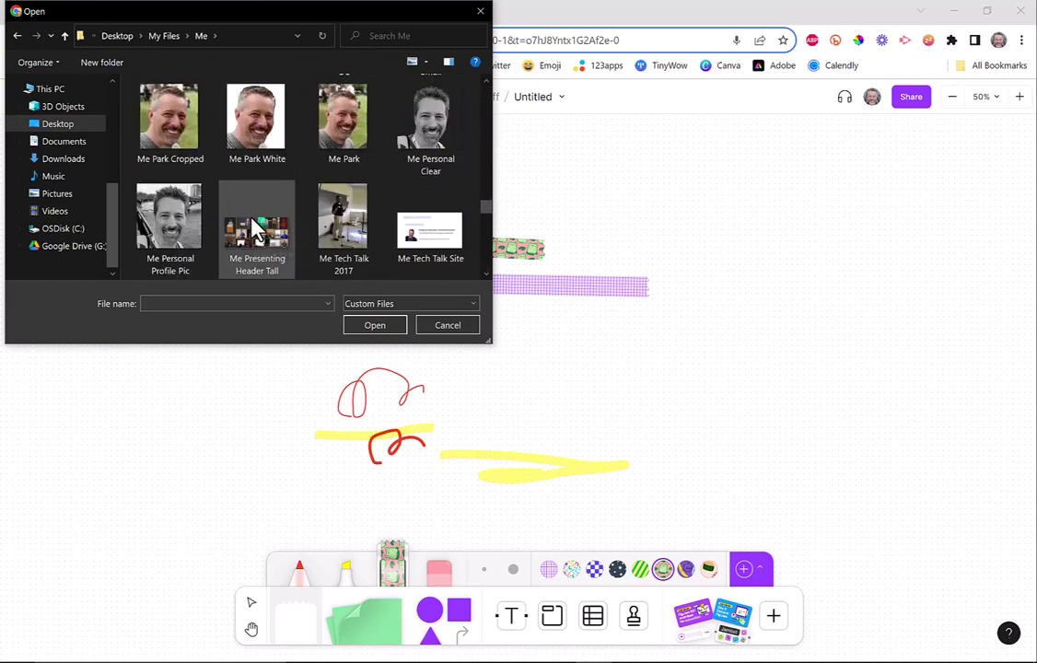
pyautogui.scroll(-3, 256, 226)
pyautogui.scroll(3, 256, 225)
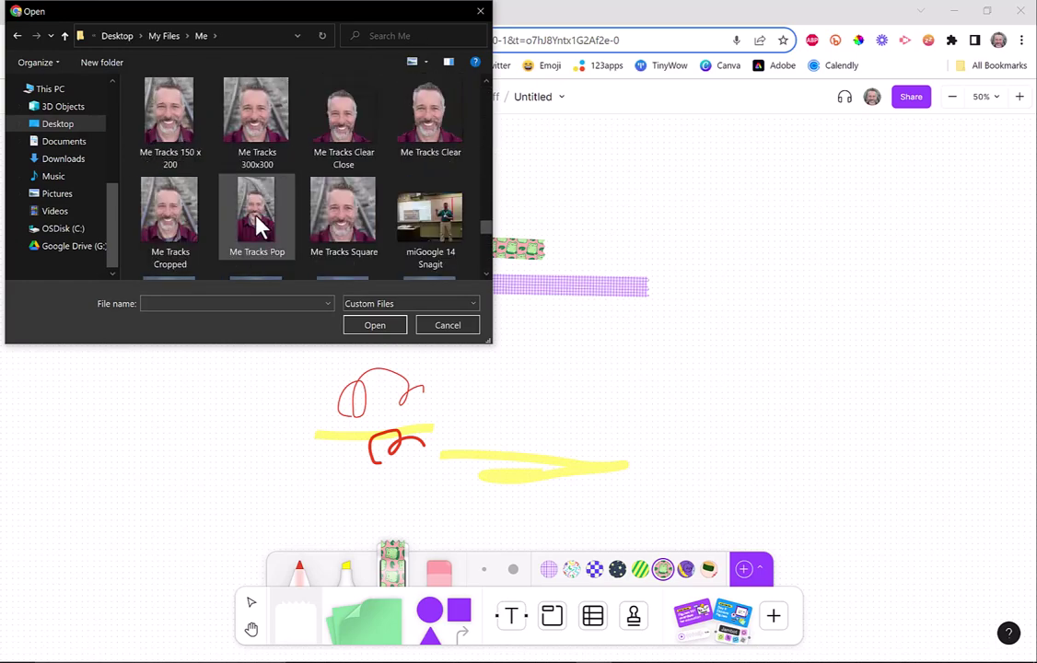
pyautogui.doubleClick(343, 228)
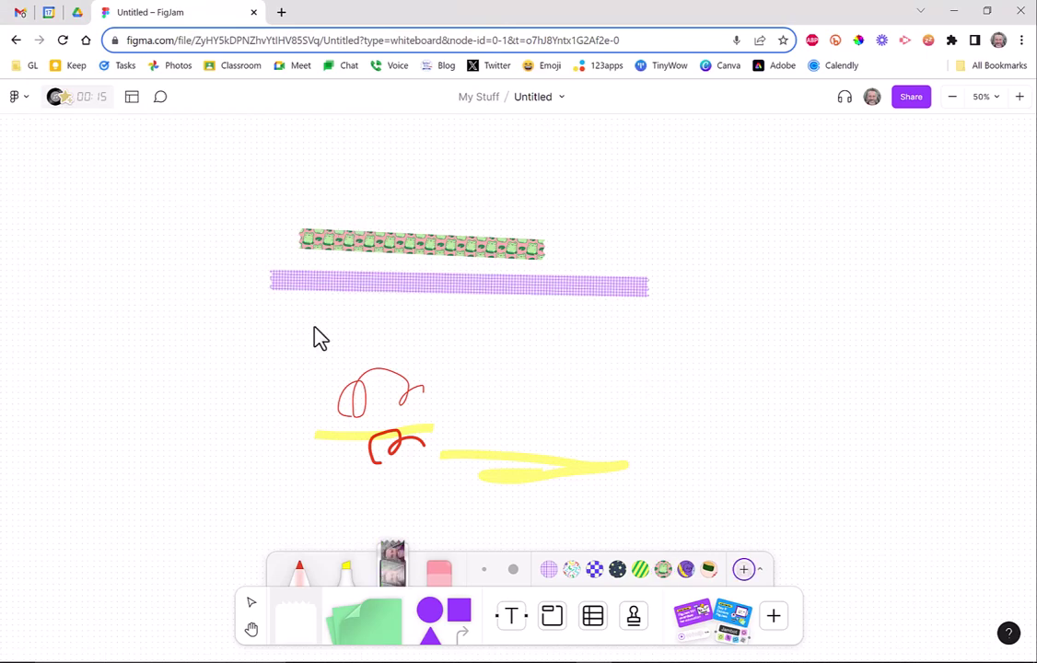
pyautogui.moveTo(312, 326); pyautogui.dragTo(667, 327)
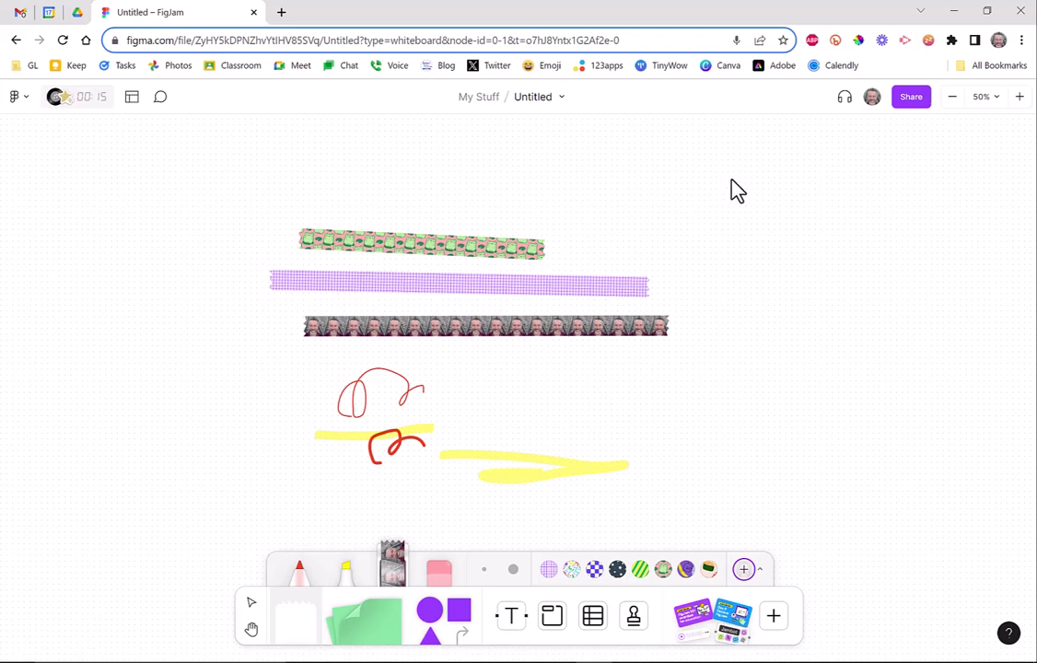
pyautogui.moveTo(730, 180); pyautogui.dragTo(728, 419)
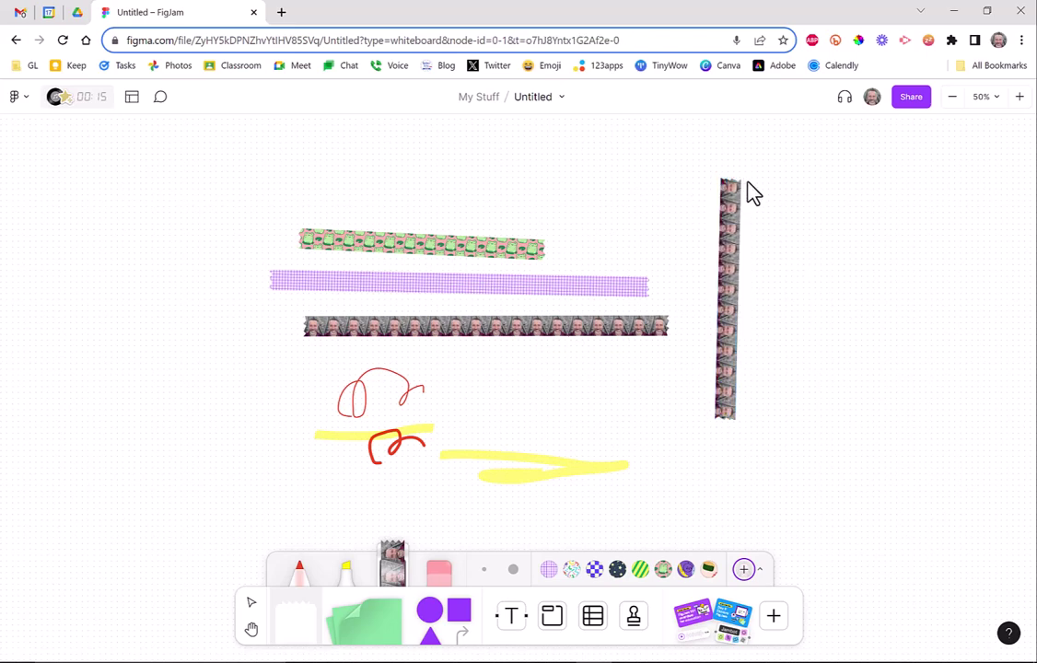
pyautogui.moveTo(747, 182); pyautogui.dragTo(898, 171)
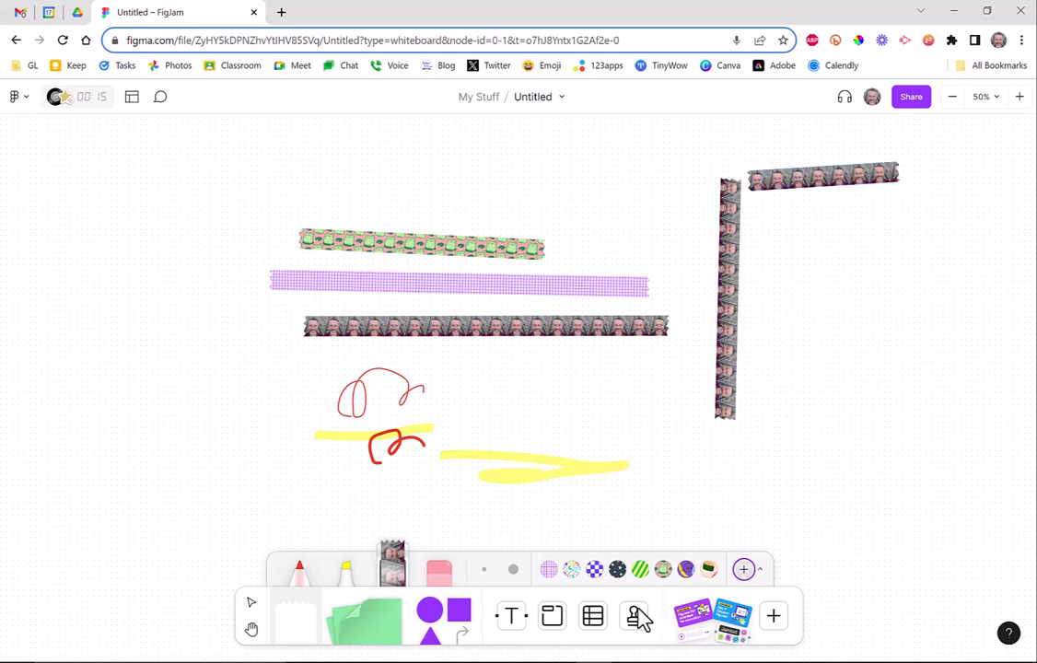
# Erase both right-hand face-photo strips, the yellow highlights and the red scribbles.
pyautogui.click(440, 571)
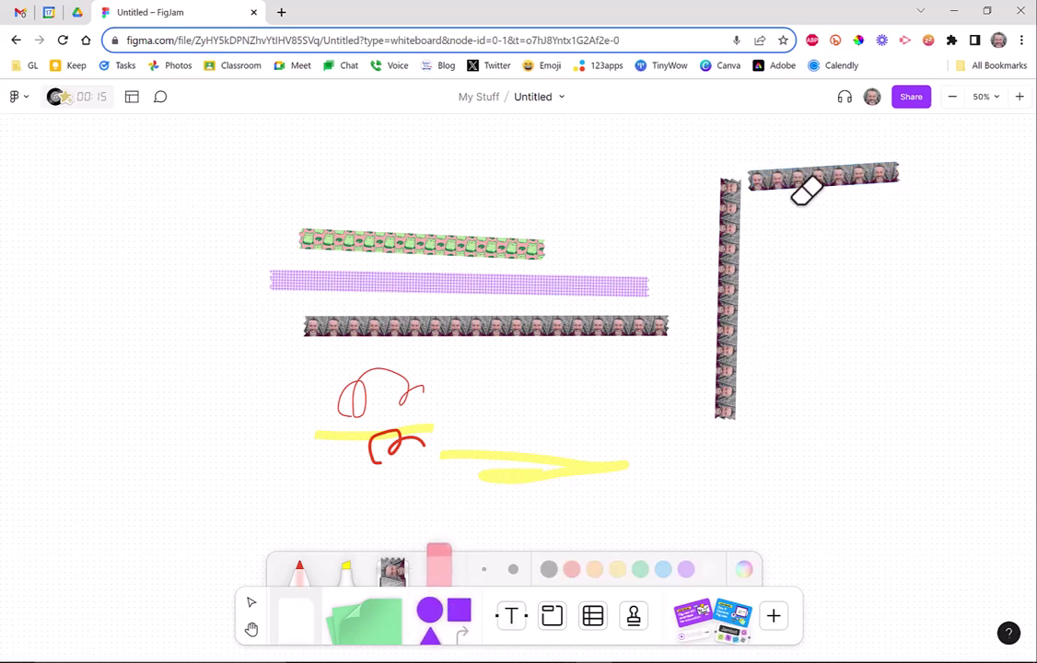
pyautogui.moveTo(813, 177)
pyautogui.mouseDown()
pyautogui.moveTo(815, 168)
pyautogui.moveTo(741, 250)
pyautogui.mouseUp()
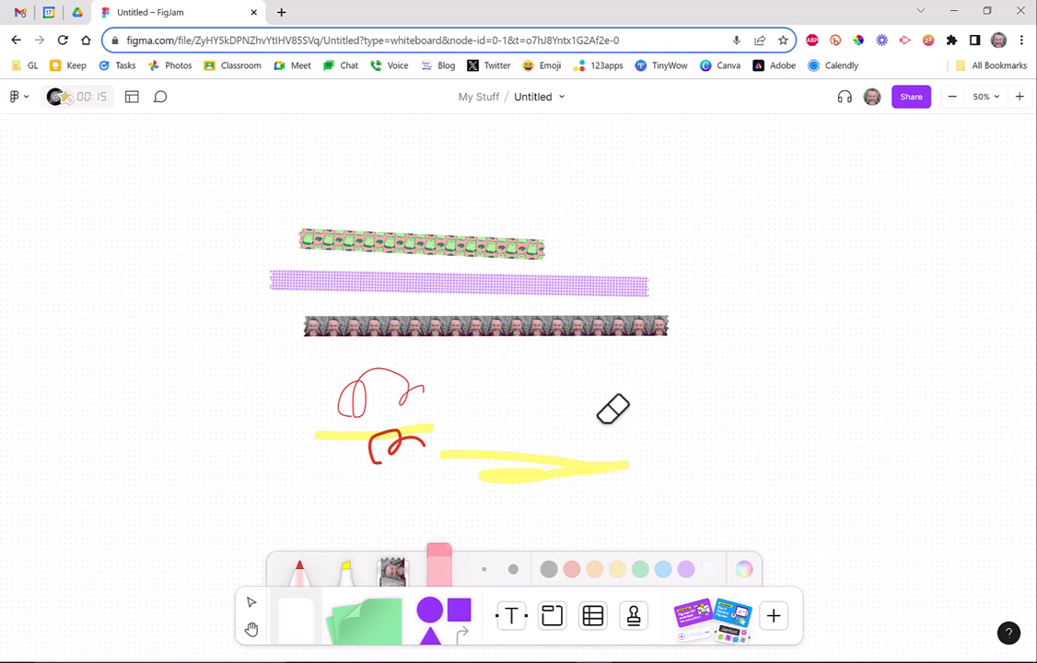
pyautogui.moveTo(599, 424); pyautogui.dragTo(581, 463)
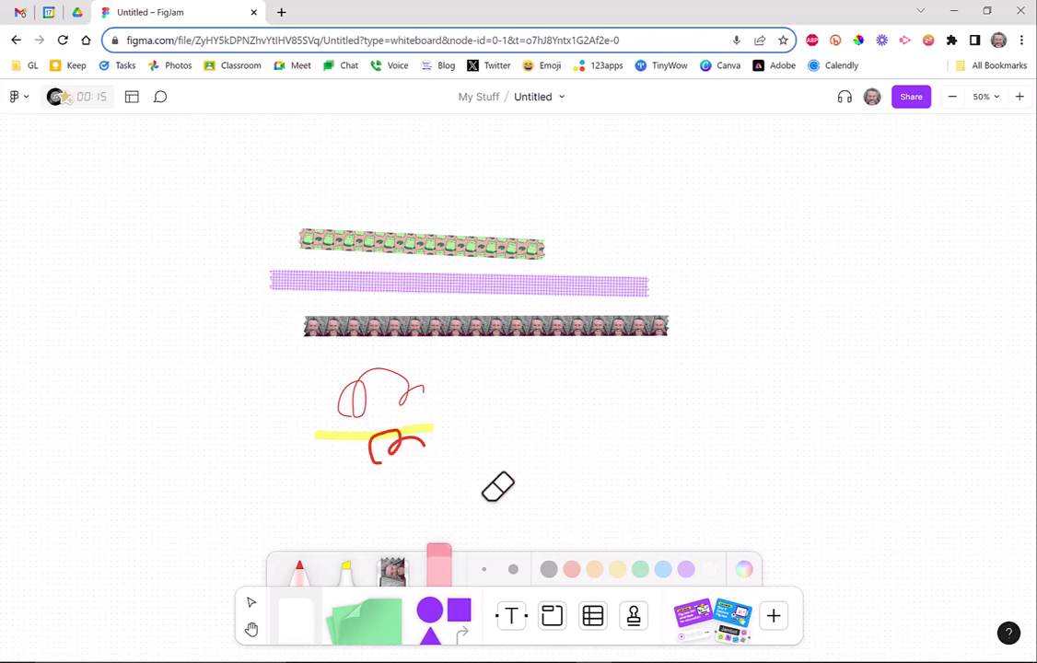
pyautogui.moveTo(495, 481)
pyautogui.mouseDown()
pyautogui.moveTo(382, 410)
pyautogui.moveTo(461, 368)
pyautogui.mouseUp()
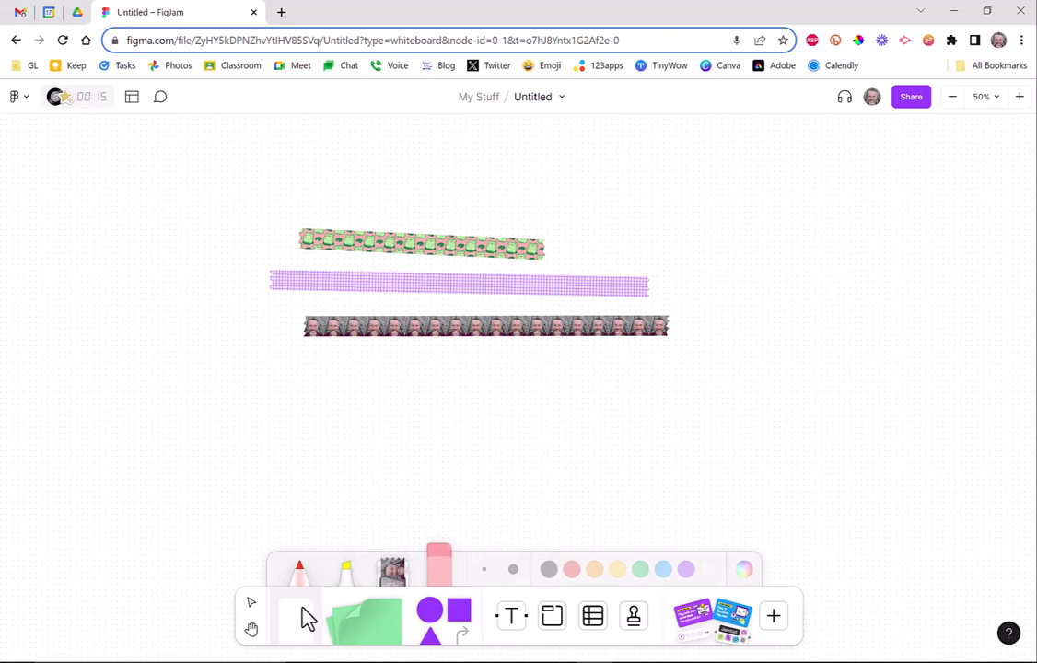
# Place a sticky note right of the tape strips reading 'SDADasdASD'.
pyautogui.click(379, 633)
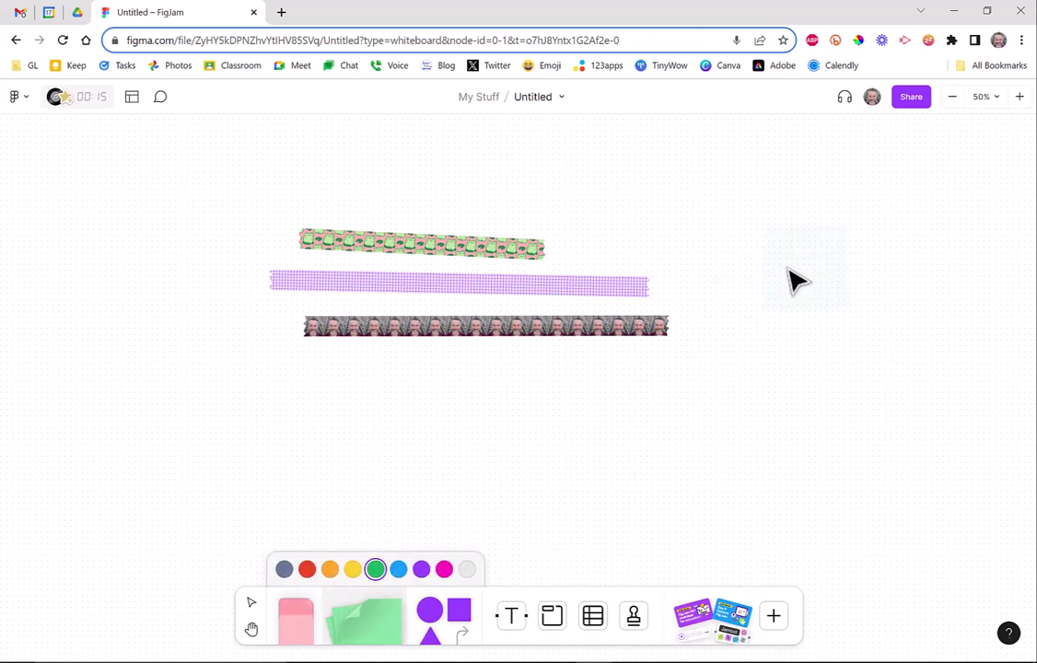
pyautogui.click(733, 238)
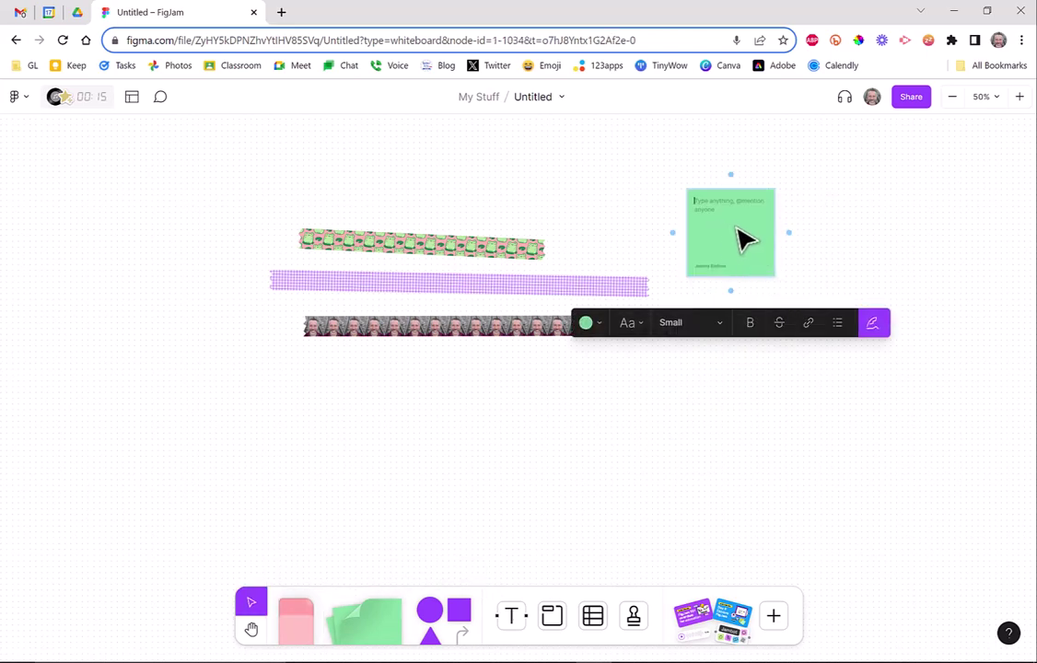
pyautogui.write('SDADasdASD')
pyautogui.press('Escape')
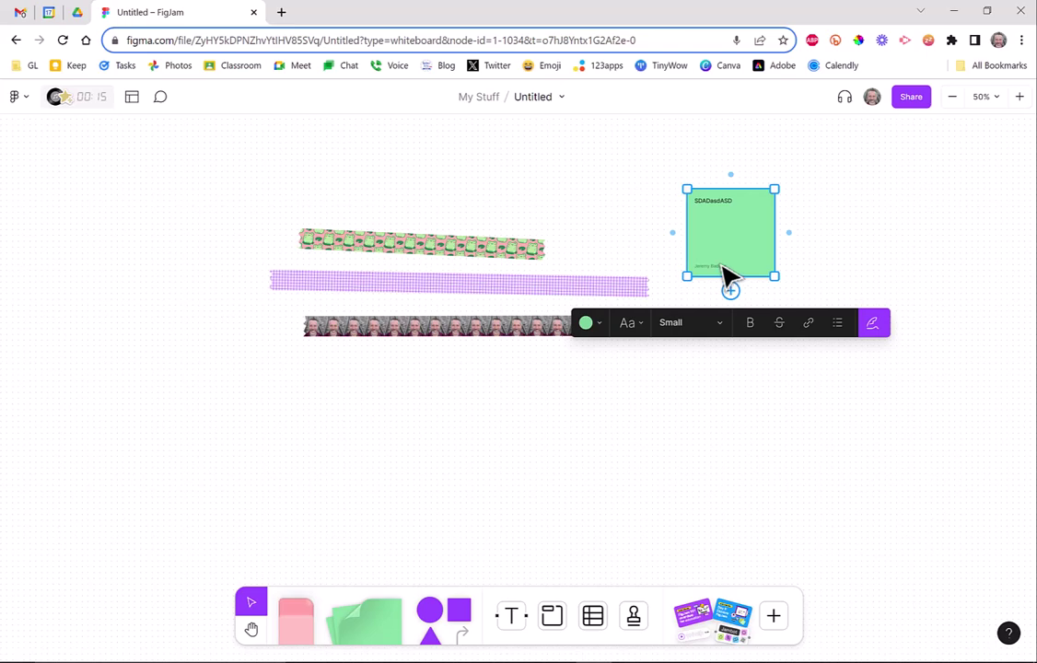
# Make the sticky note blue with Extra large, bold text.
pyautogui.click(594, 323)
pyautogui.click(612, 289)
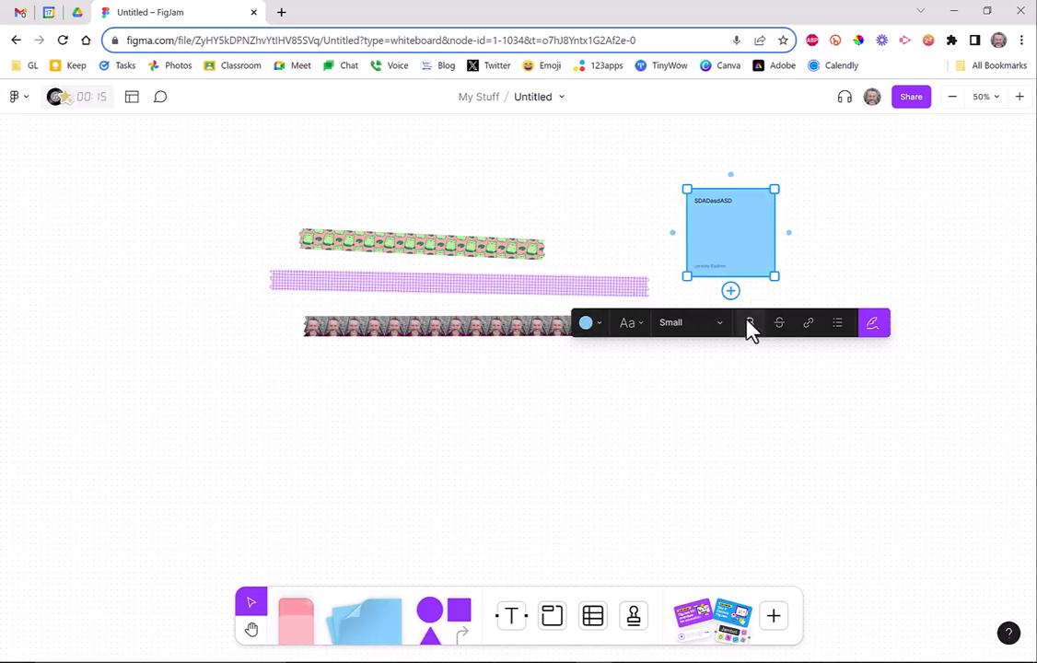
pyautogui.click(711, 325)
pyautogui.click(704, 401)
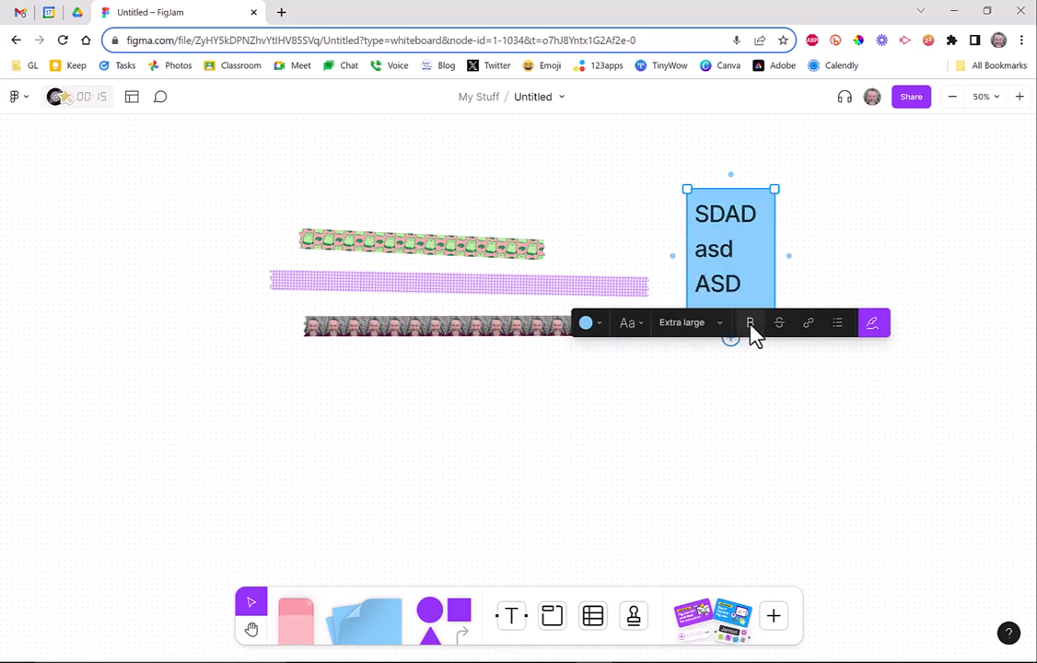
pyautogui.click(750, 324)
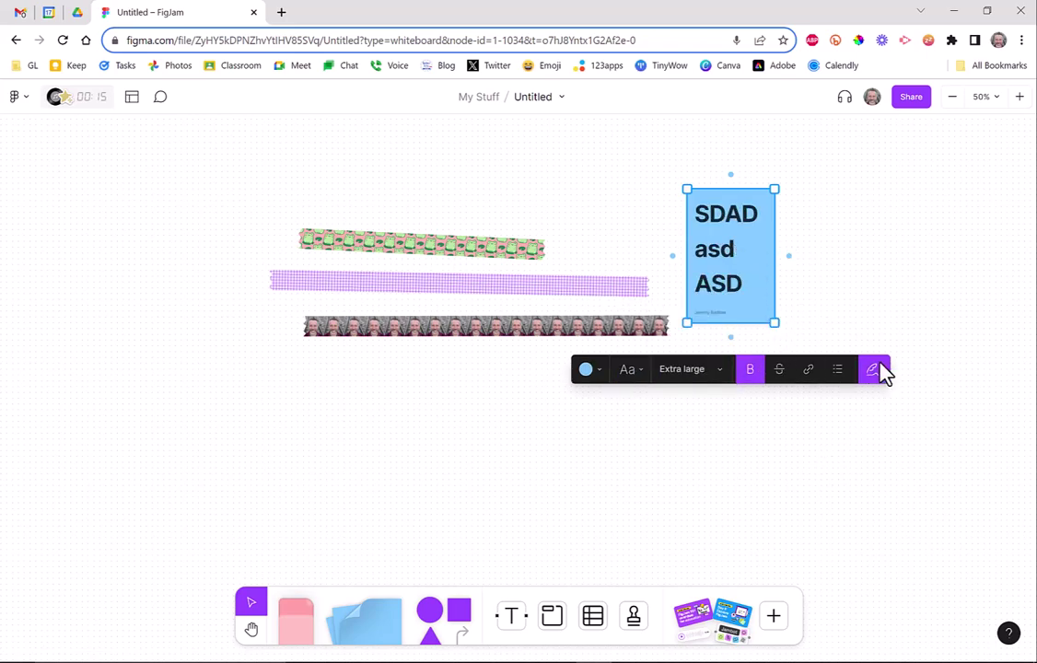
pyautogui.click(858, 428)
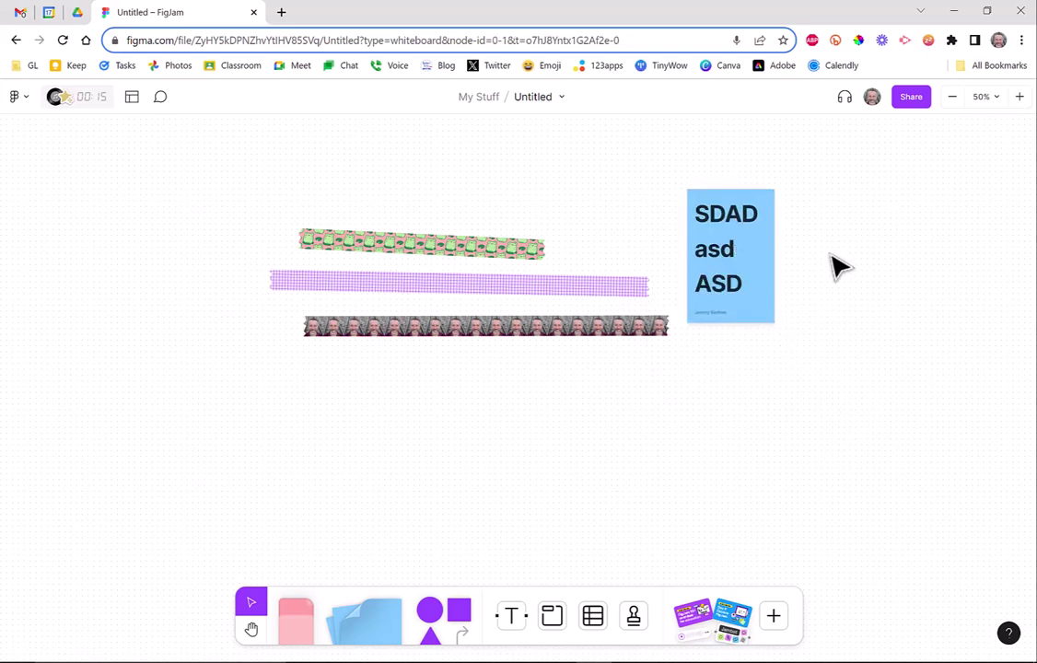
# At 100% zoom, drag the blue sticky note over the right ends of the tapes.
pyautogui.click(999, 98)
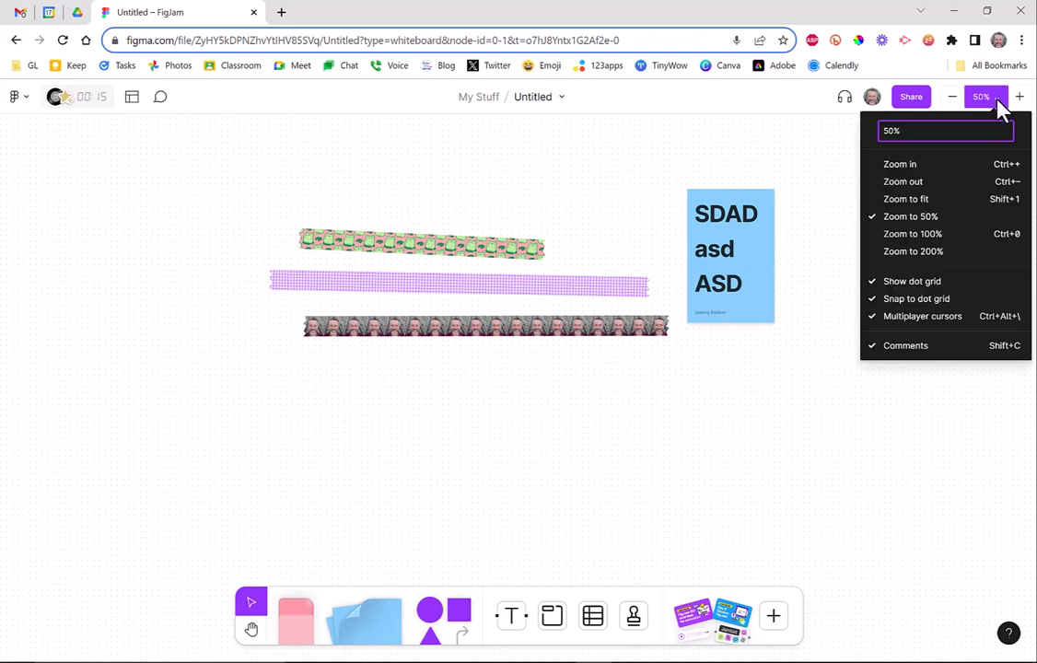
pyautogui.click(957, 244)
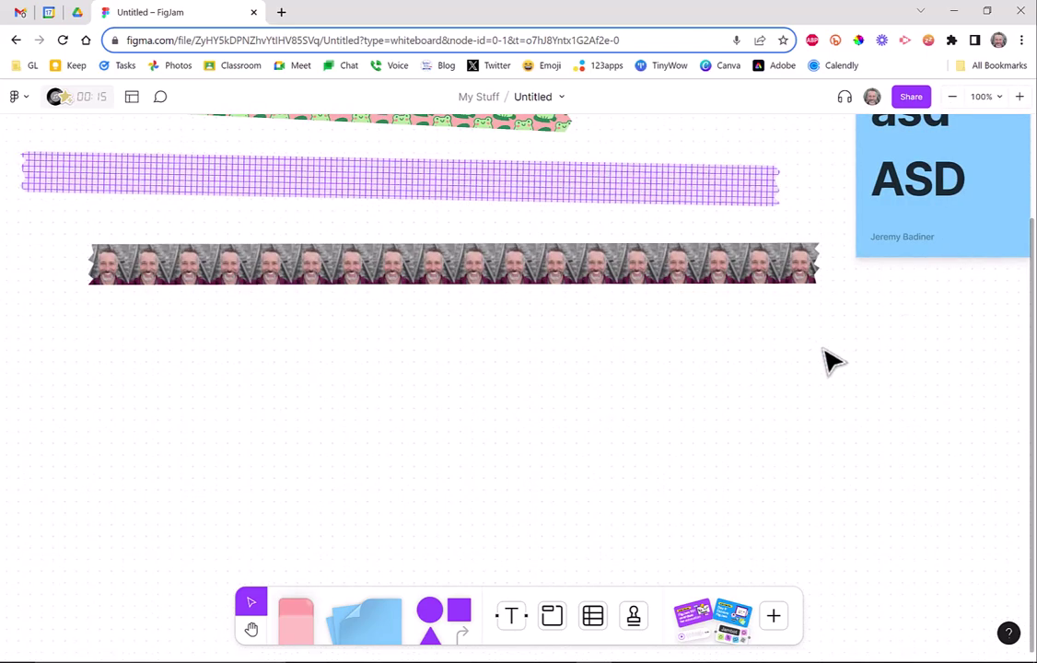
pyautogui.click(250, 631)
pyautogui.moveTo(622, 208); pyautogui.dragTo(650, 452)
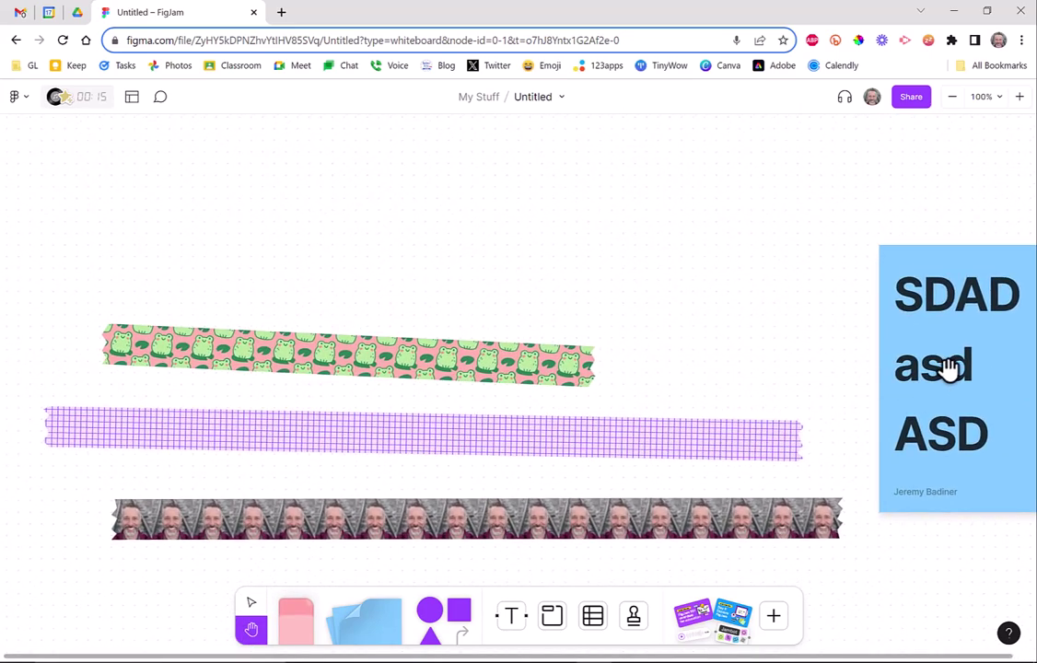
pyautogui.moveTo(948, 367); pyautogui.dragTo(826, 317)
pyautogui.click(252, 603)
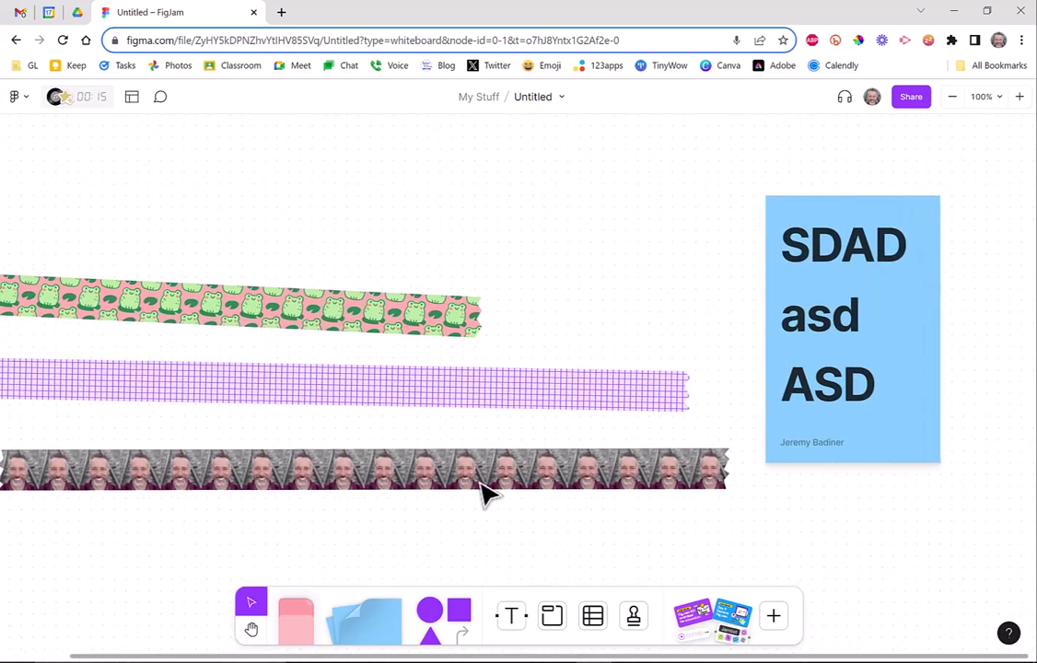
pyautogui.moveTo(848, 407); pyautogui.dragTo(568, 349)
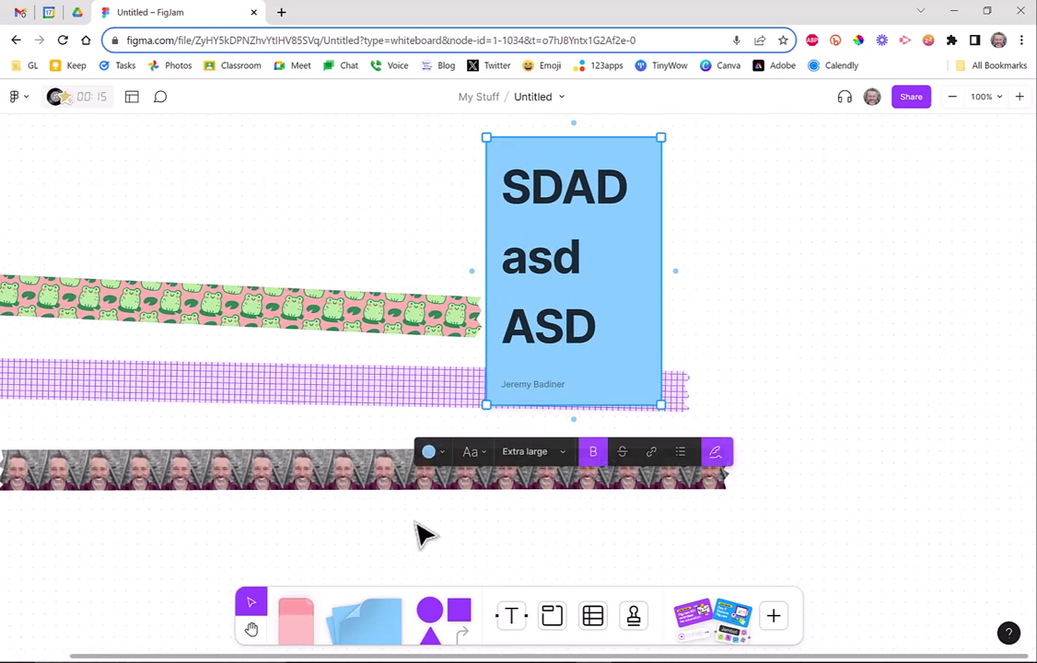
# Zoom the board out to 50% and pan it to the left.
pyautogui.click(250, 632)
pyautogui.moveTo(235, 243); pyautogui.dragTo(477, 273)
pyautogui.click(984, 97)
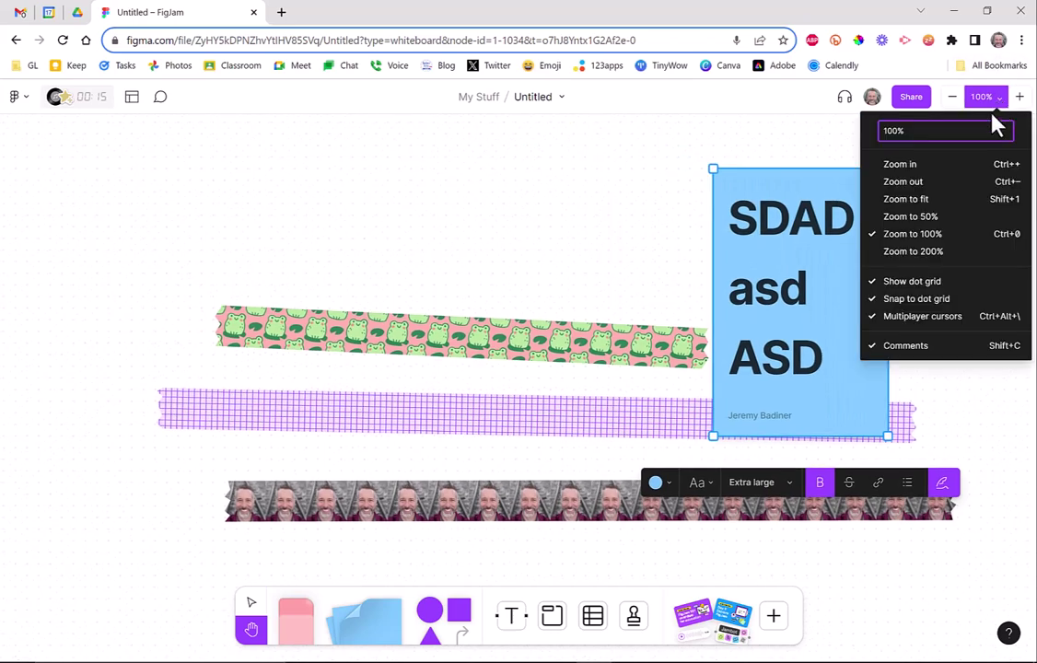
pyautogui.click(958, 223)
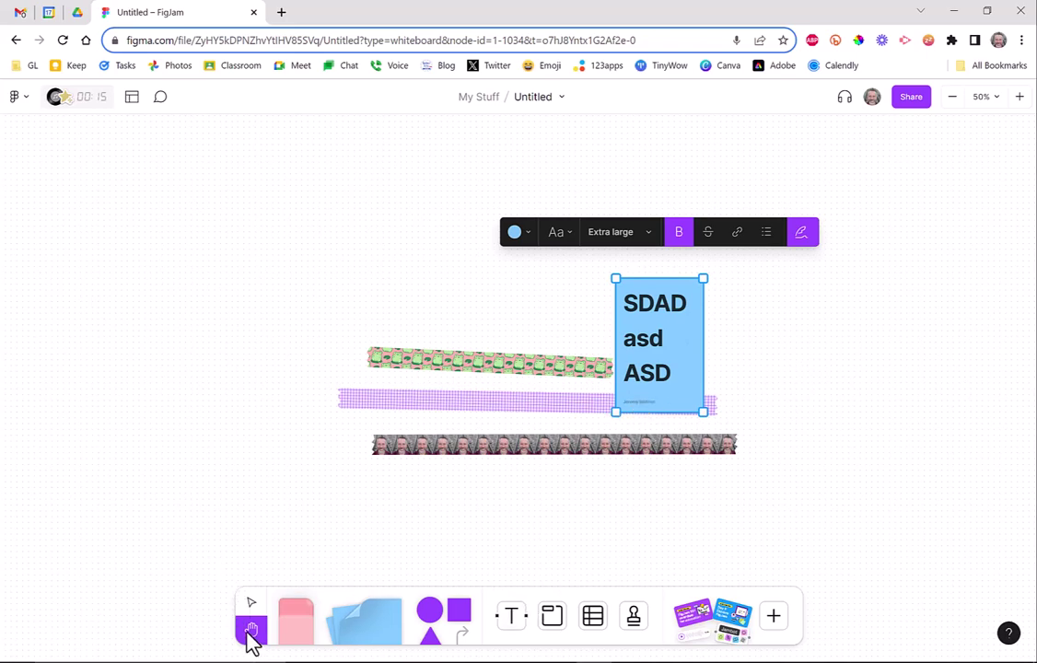
pyautogui.moveTo(862, 519); pyautogui.dragTo(556, 510)
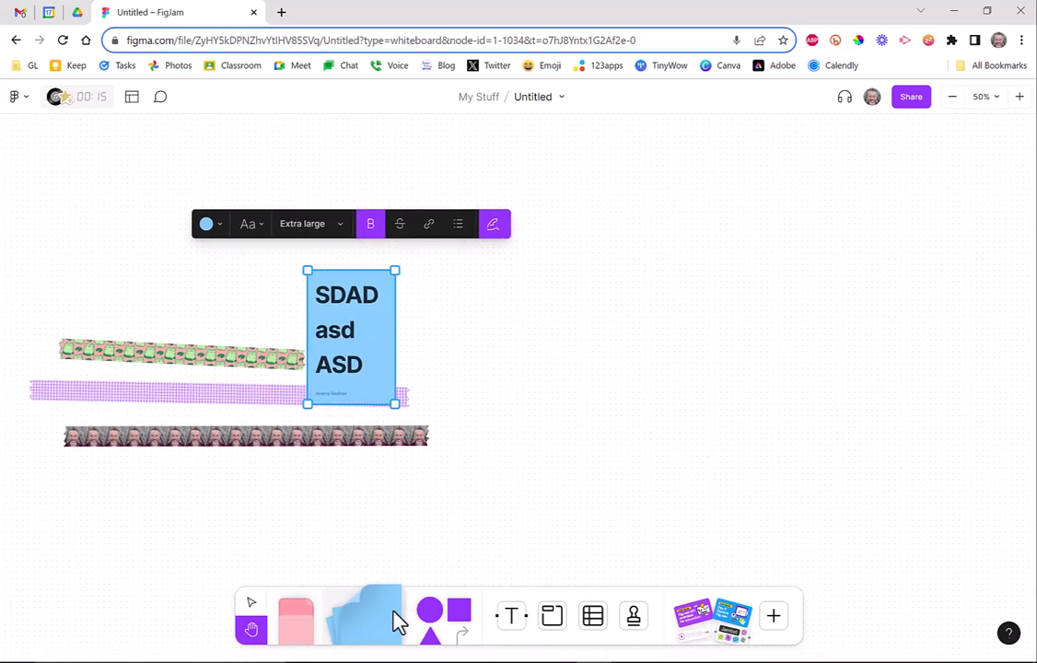
# Add a yellow sticky note reading 'Text' above and left of the blue note.
pyautogui.click(365, 625)
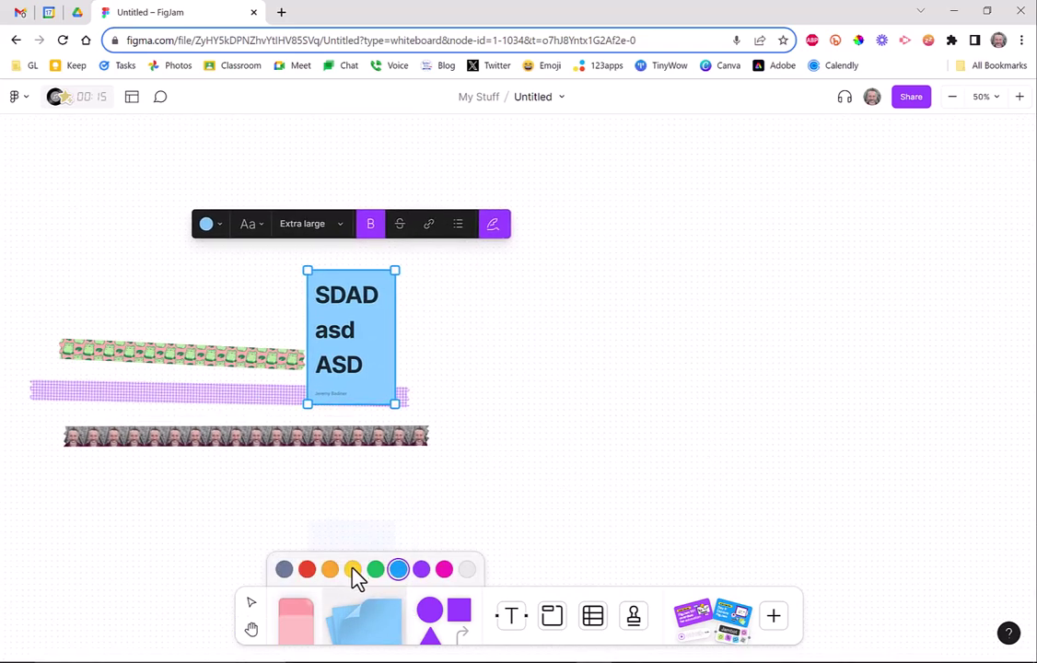
pyautogui.click(353, 568)
pyautogui.click(447, 322)
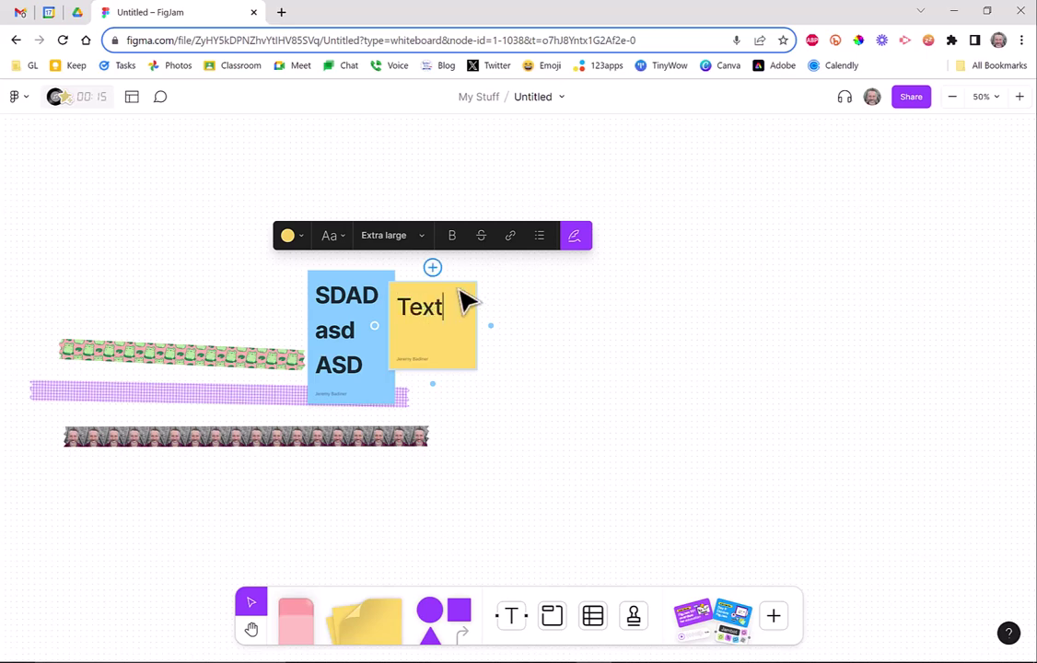
pyautogui.press('Escape')
pyautogui.moveTo(465, 299); pyautogui.dragTo(231, 260)
pyautogui.click(438, 329)
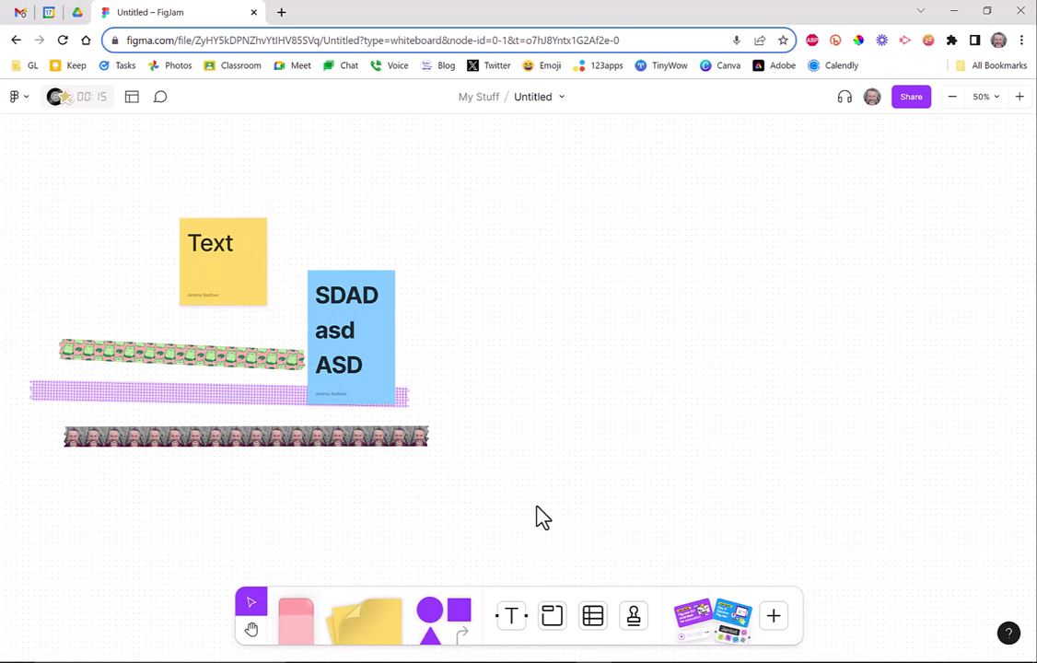
pyautogui.click(251, 629)
pyautogui.moveTo(685, 449); pyautogui.dragTo(599, 411)
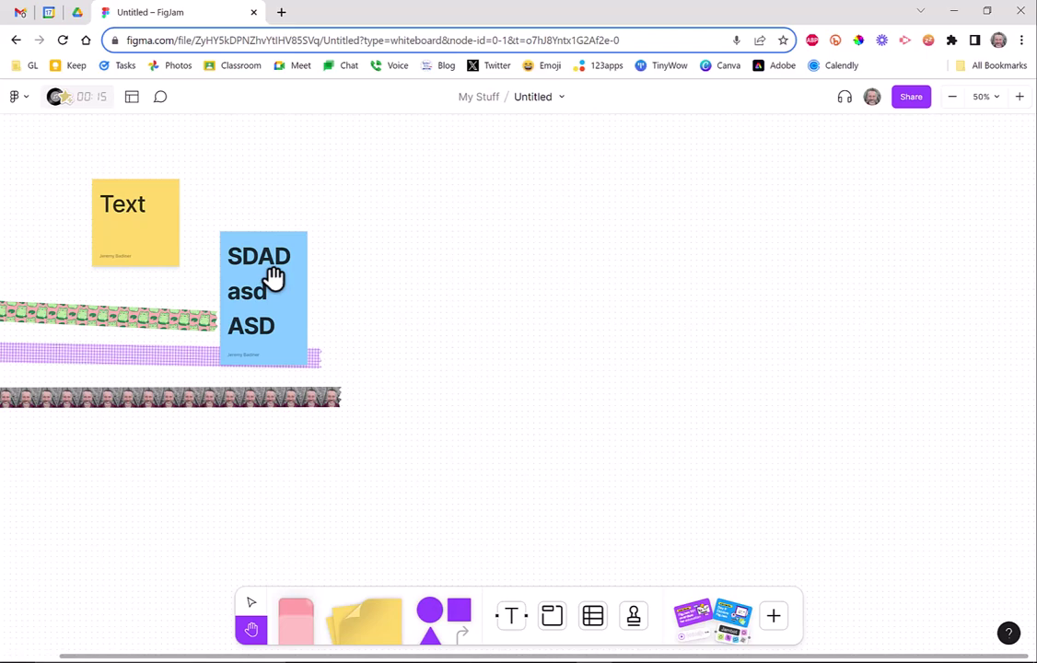
# Place a red circle labelled 'Main Idea' right of the sticky notes.
pyautogui.click(449, 626)
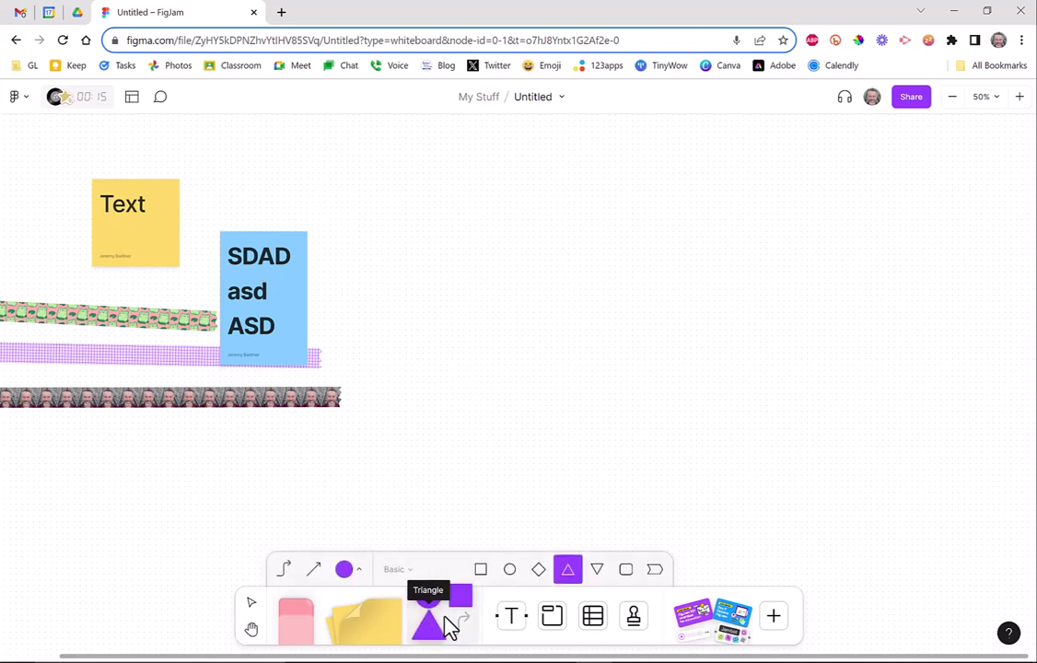
pyautogui.click(511, 571)
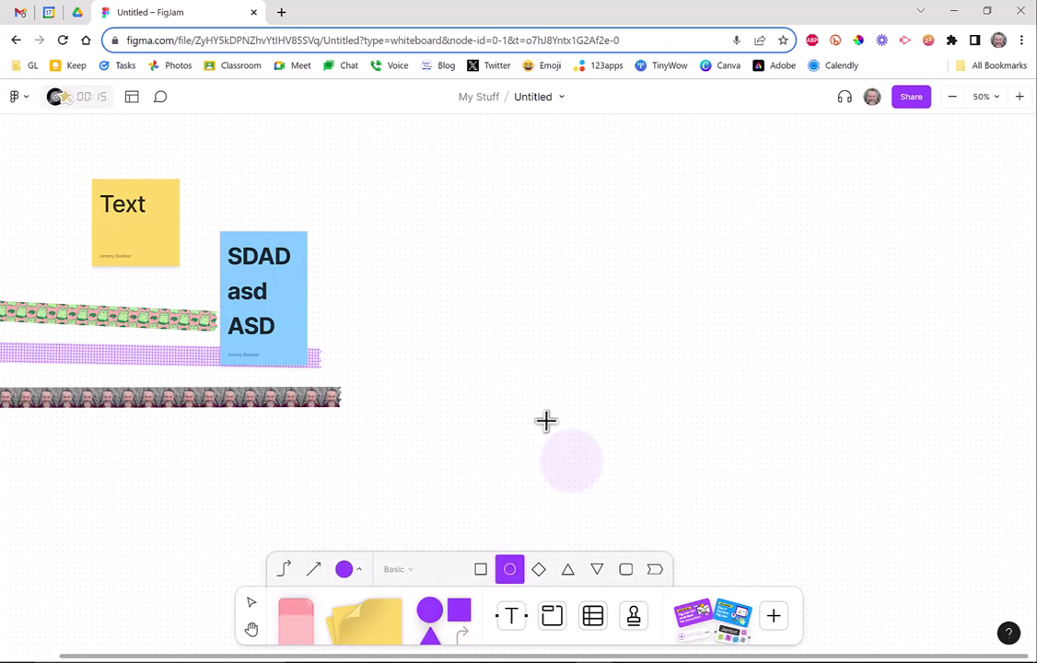
pyautogui.click(508, 317)
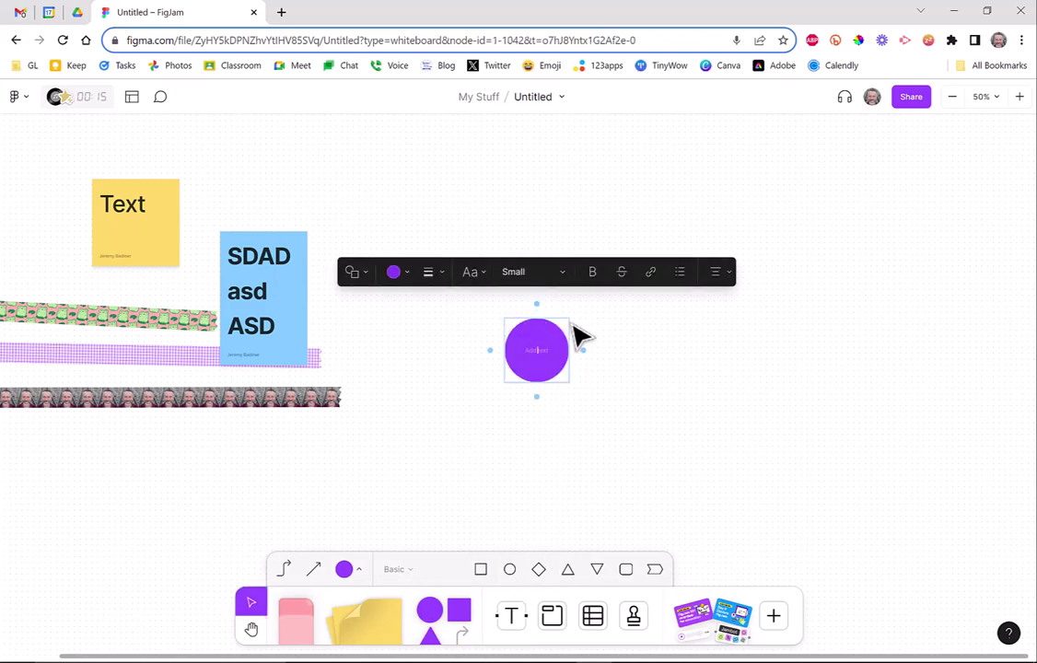
pyautogui.click(409, 280)
pyautogui.click(349, 215)
pyautogui.click(550, 274)
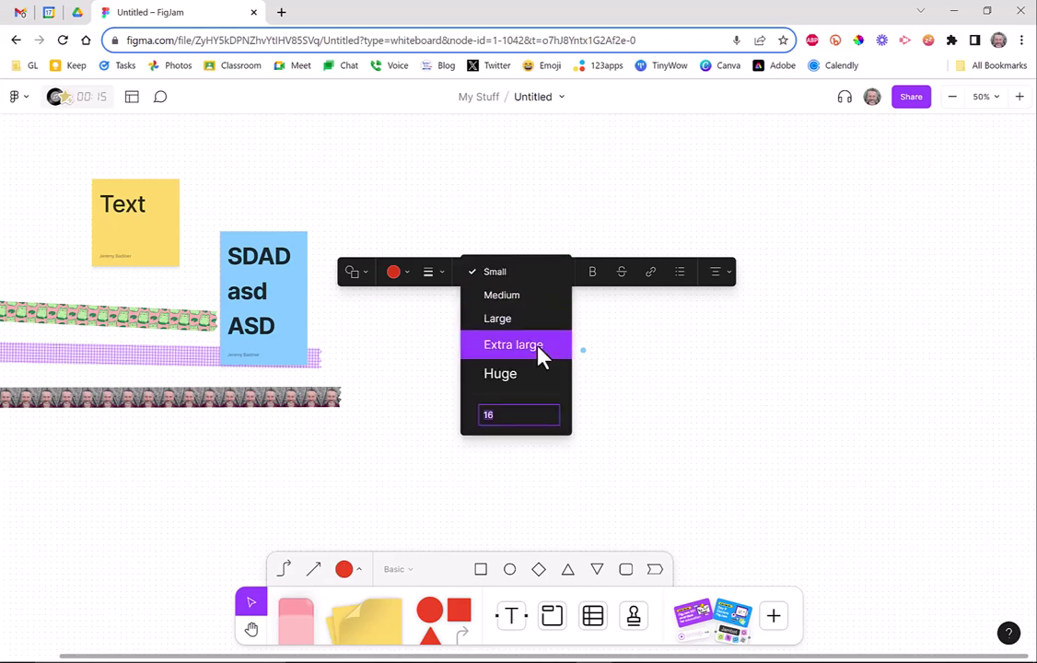
pyautogui.click(532, 373)
pyautogui.click(604, 460)
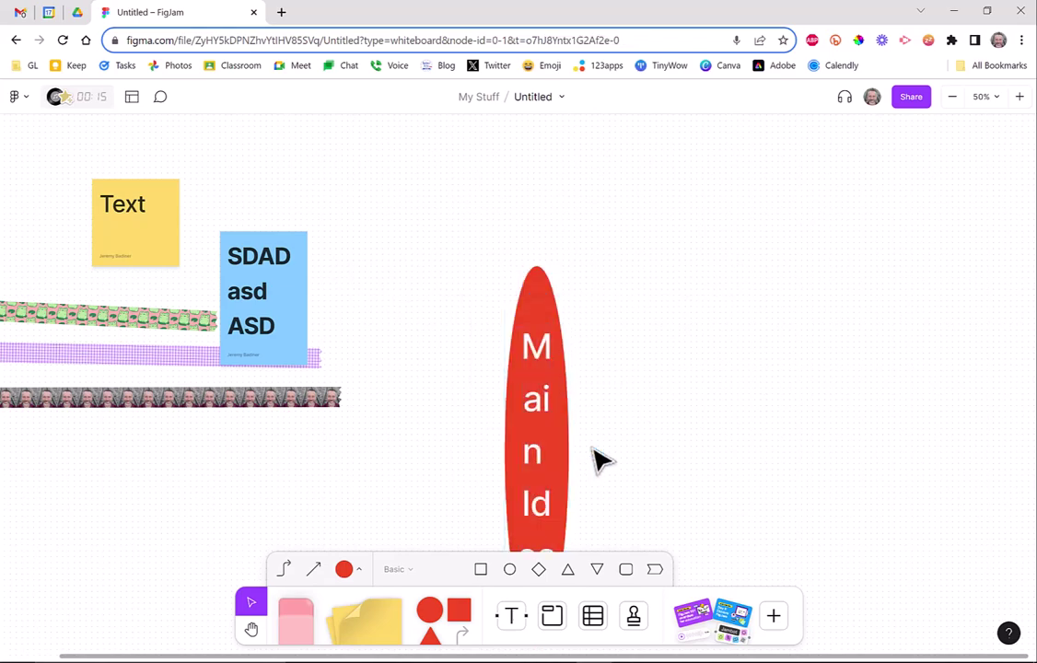
# Resize the red circle and set the 'Main Idea' label to Extra large.
pyautogui.click(567, 461)
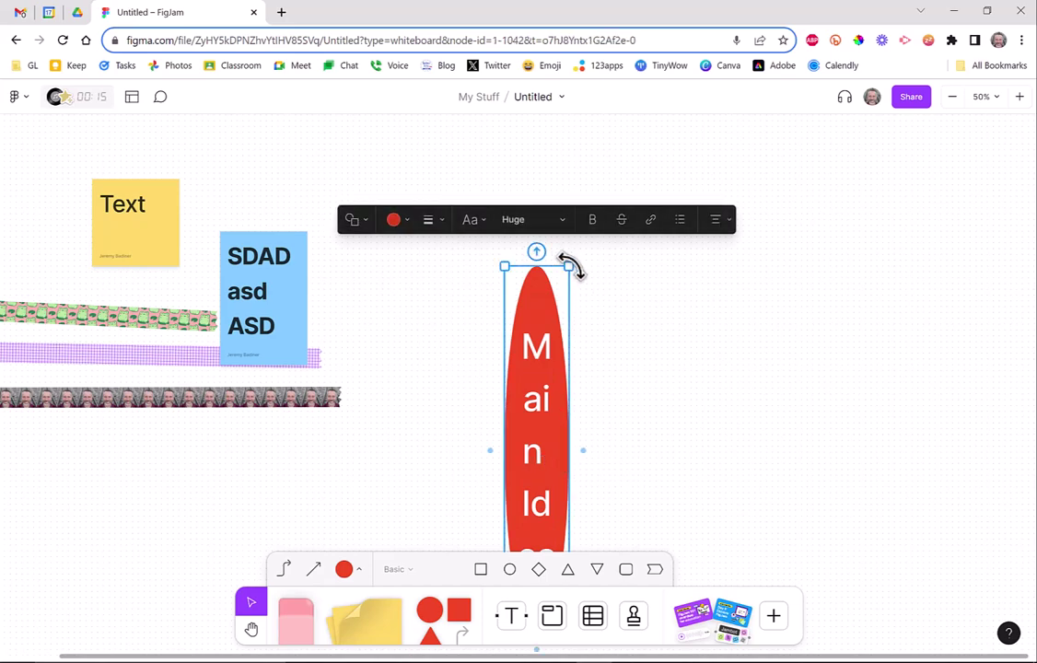
pyautogui.moveTo(569, 262); pyautogui.dragTo(707, 425)
pyautogui.moveTo(649, 518); pyautogui.dragTo(559, 331)
pyautogui.click(691, 390)
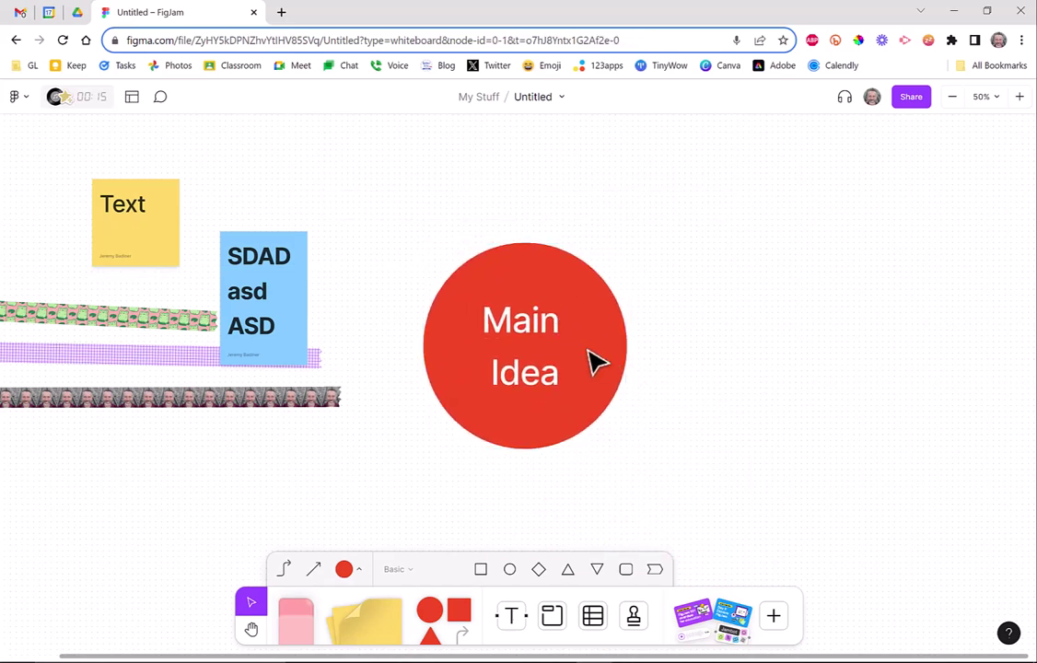
pyautogui.click(608, 396)
pyautogui.moveTo(624, 449); pyautogui.dragTo(571, 385)
pyautogui.doubleClick(525, 331)
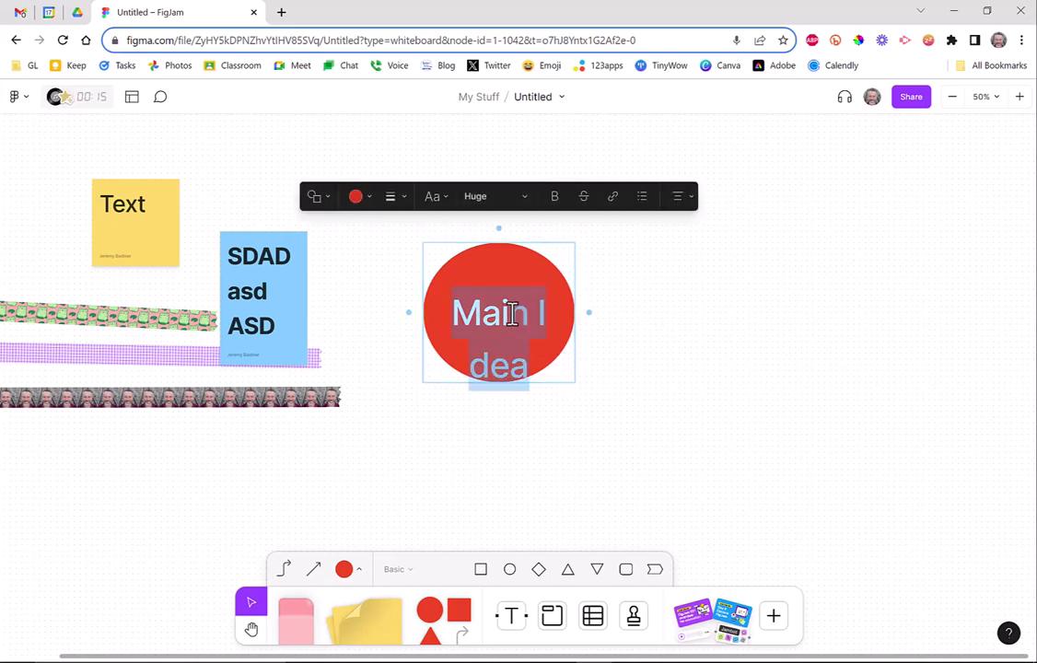
pyautogui.click(479, 196)
pyautogui.click(488, 212)
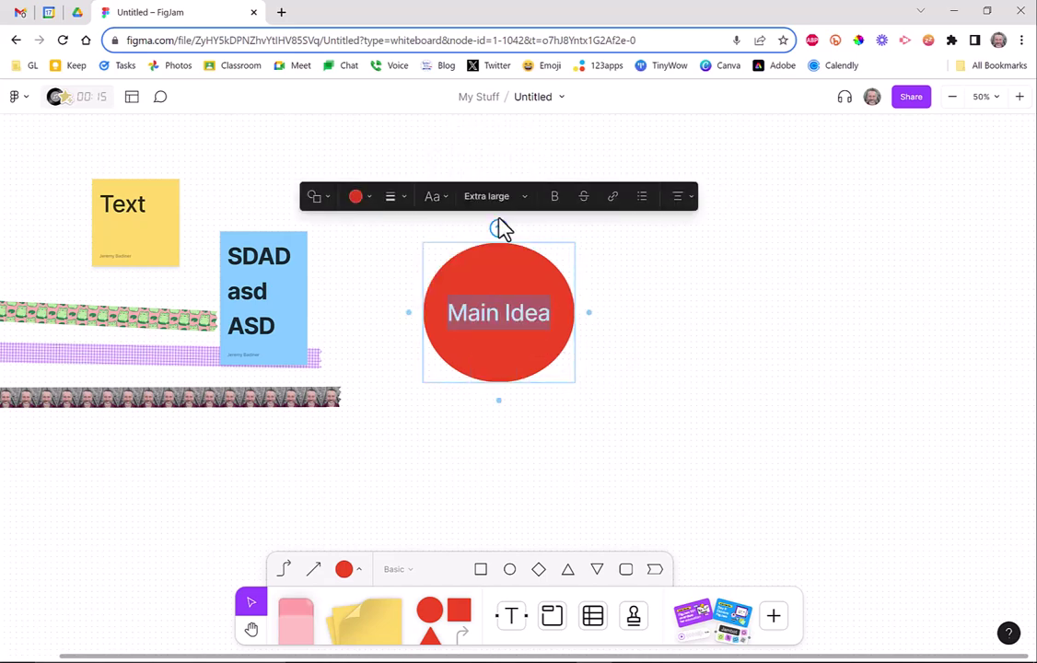
pyautogui.click(585, 456)
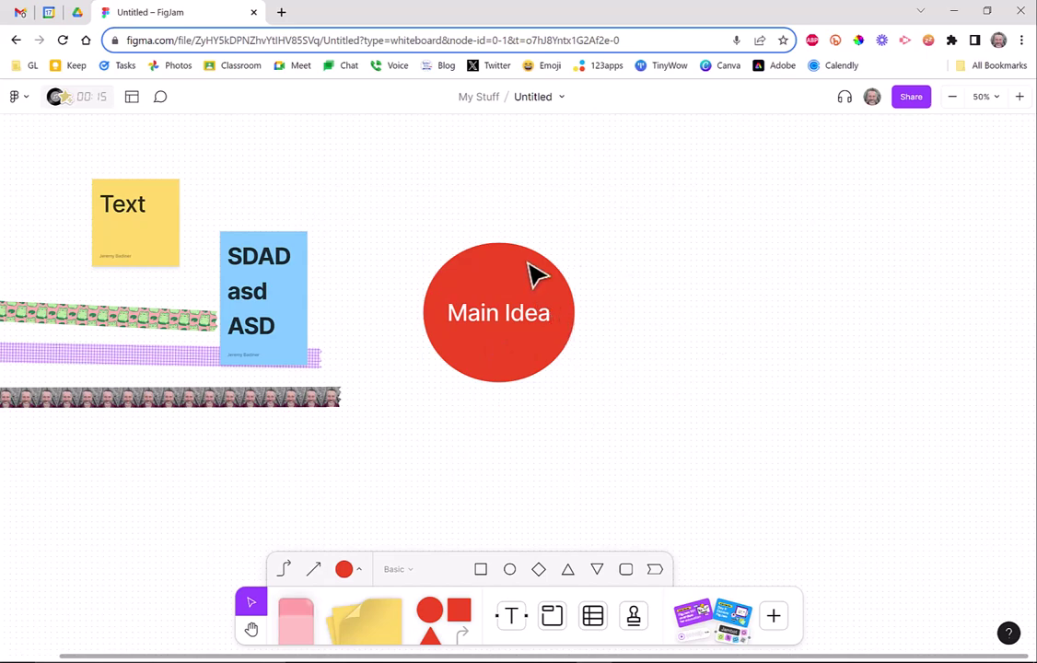
# Add a connected diamond right of Main Idea and a connected square above the diamond.
pyautogui.click(532, 278)
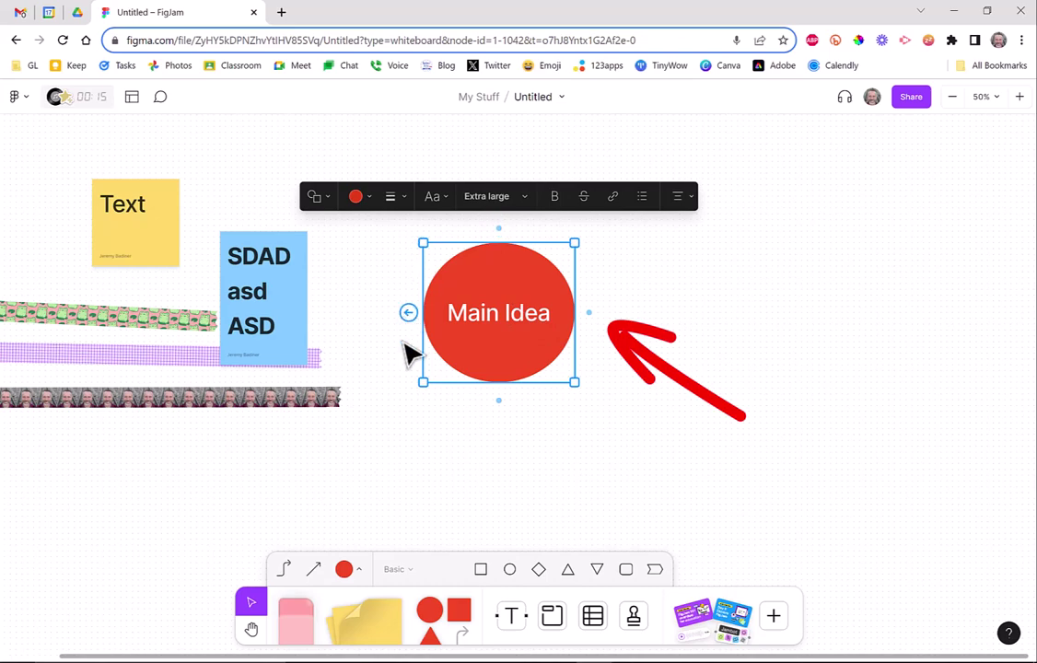
pyautogui.click(589, 314)
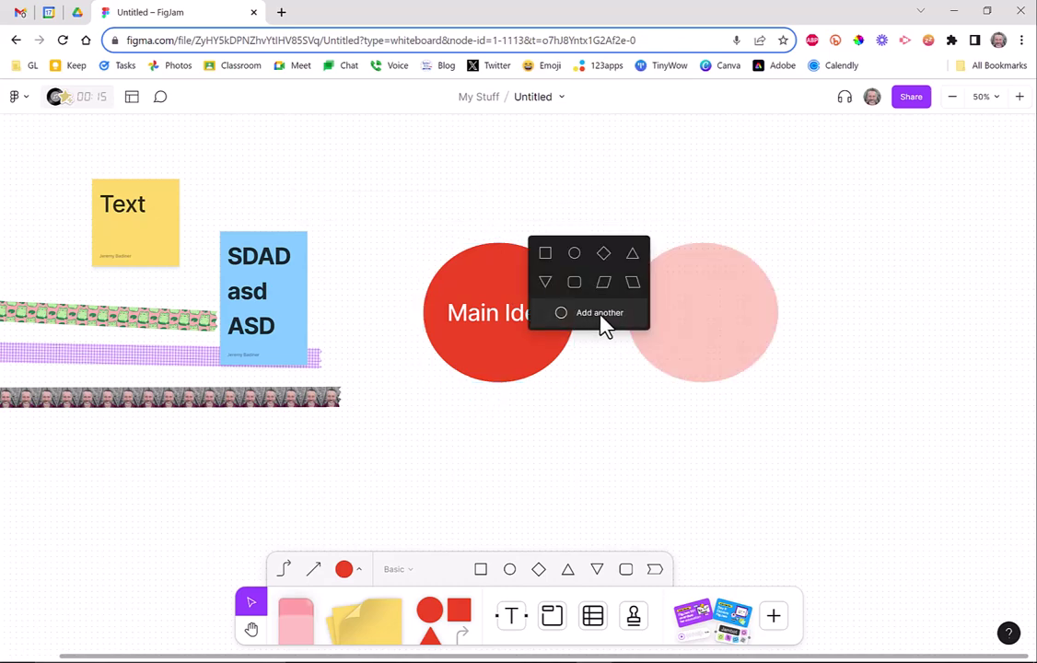
pyautogui.click(604, 262)
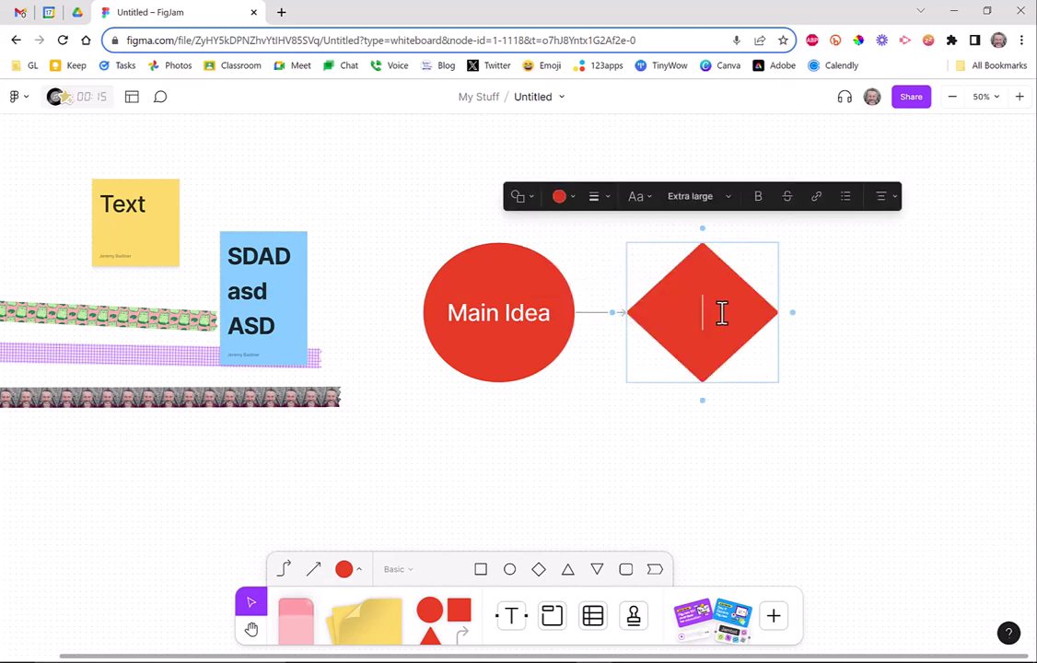
pyautogui.click(701, 229)
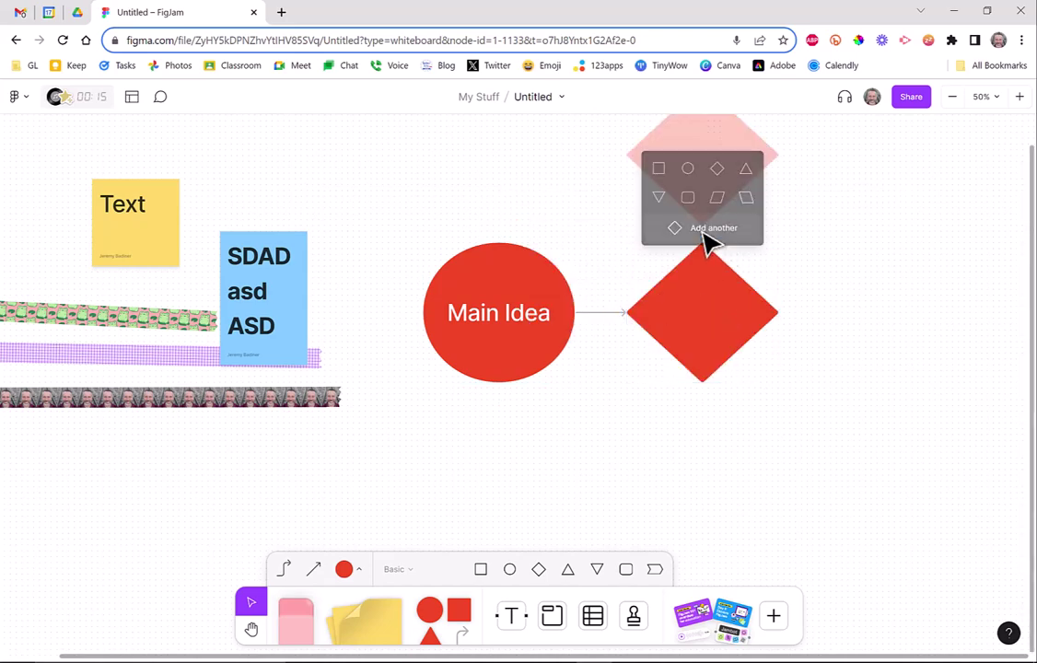
pyautogui.click(657, 172)
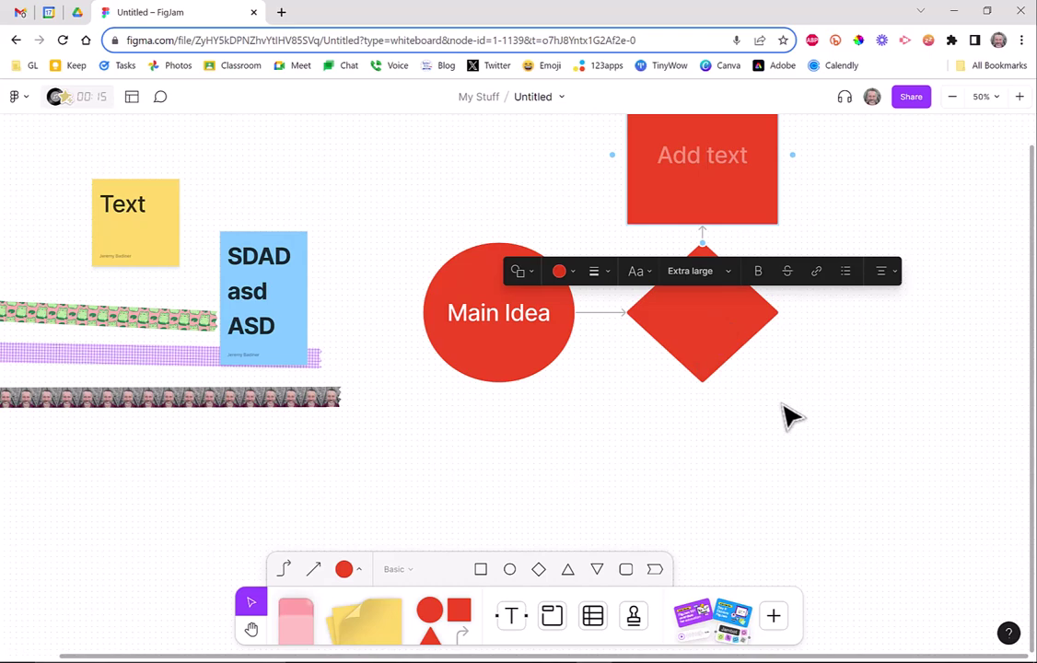
pyautogui.click(697, 329)
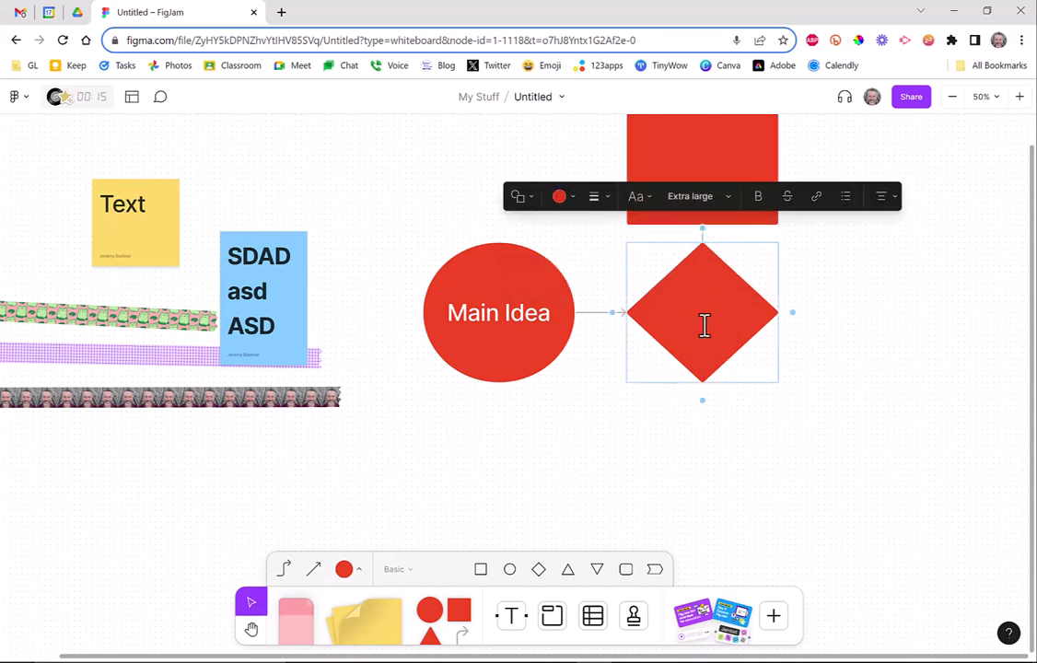
# Rearrange the flowchart: move the diamond, Main Idea circle and square into new positions.
pyautogui.click(815, 564)
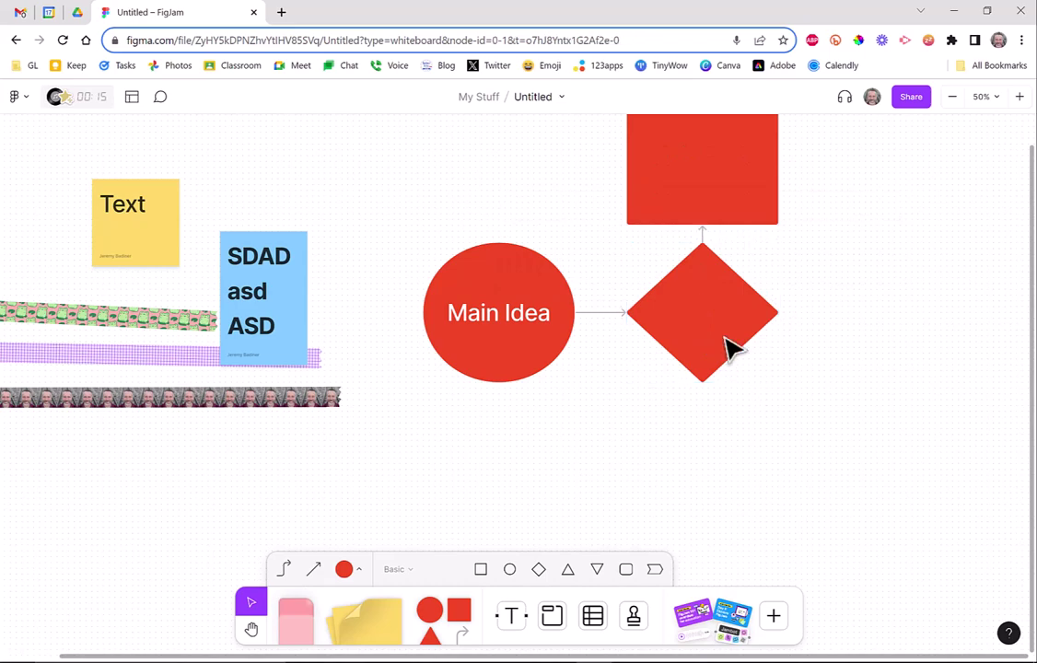
pyautogui.moveTo(725, 341); pyautogui.dragTo(819, 475)
pyautogui.click(592, 386)
pyautogui.click(549, 352)
pyautogui.moveTo(549, 352); pyautogui.dragTo(555, 451)
pyautogui.moveTo(718, 210); pyautogui.dragTo(901, 269)
# Add a rounded rectangle connected below the diamond and move it to the diamond's right.
pyautogui.click(787, 447)
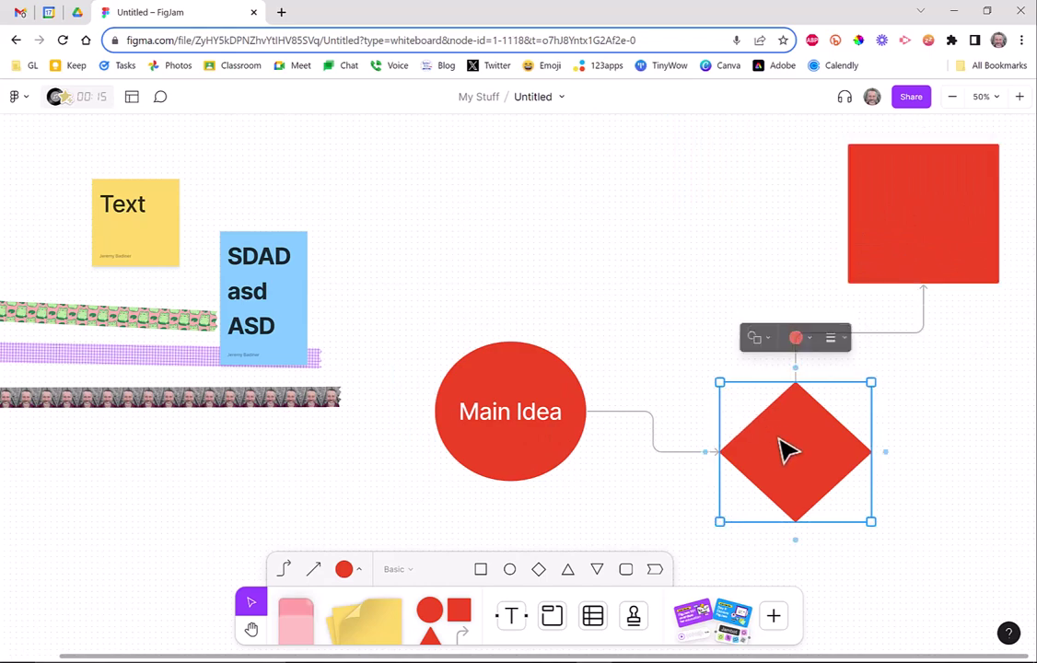
pyautogui.click(798, 543)
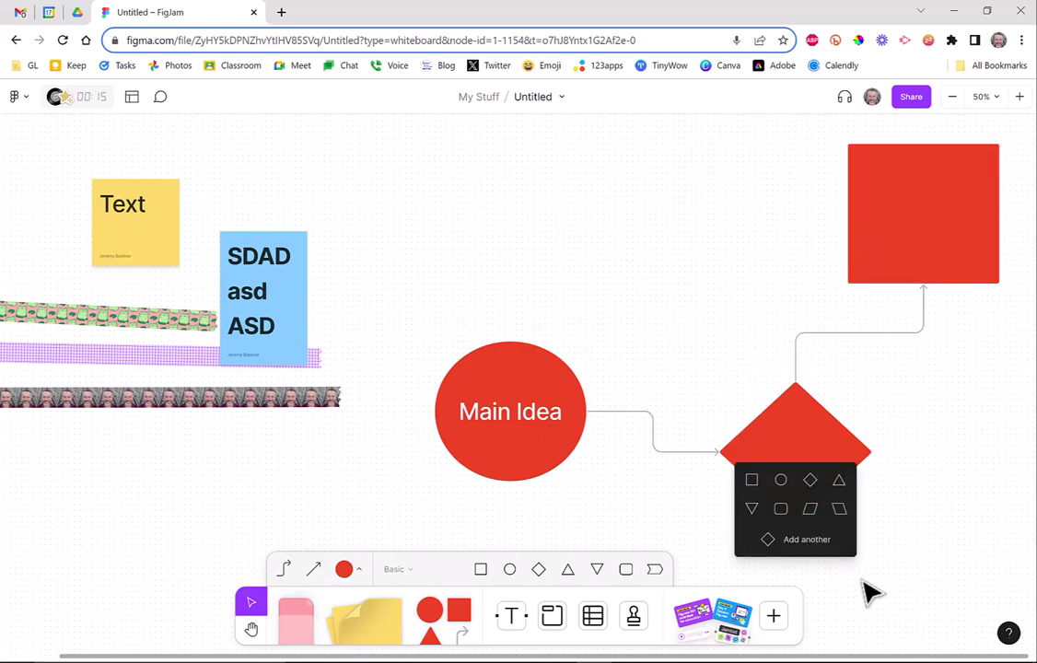
pyautogui.click(783, 511)
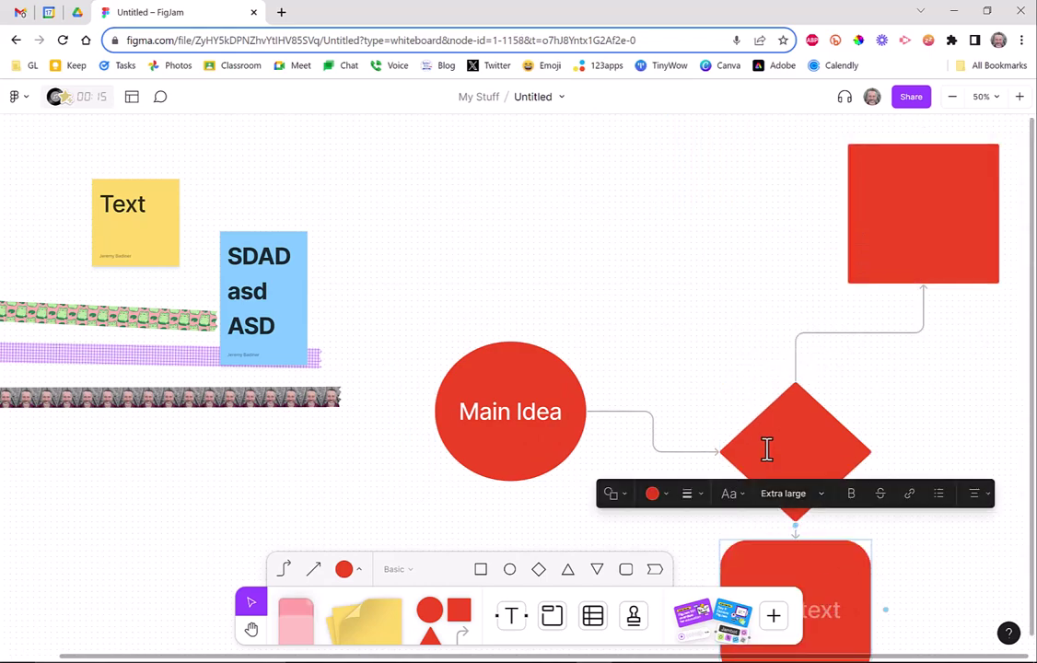
pyautogui.moveTo(820, 580); pyautogui.dragTo(977, 508)
pyautogui.click(254, 632)
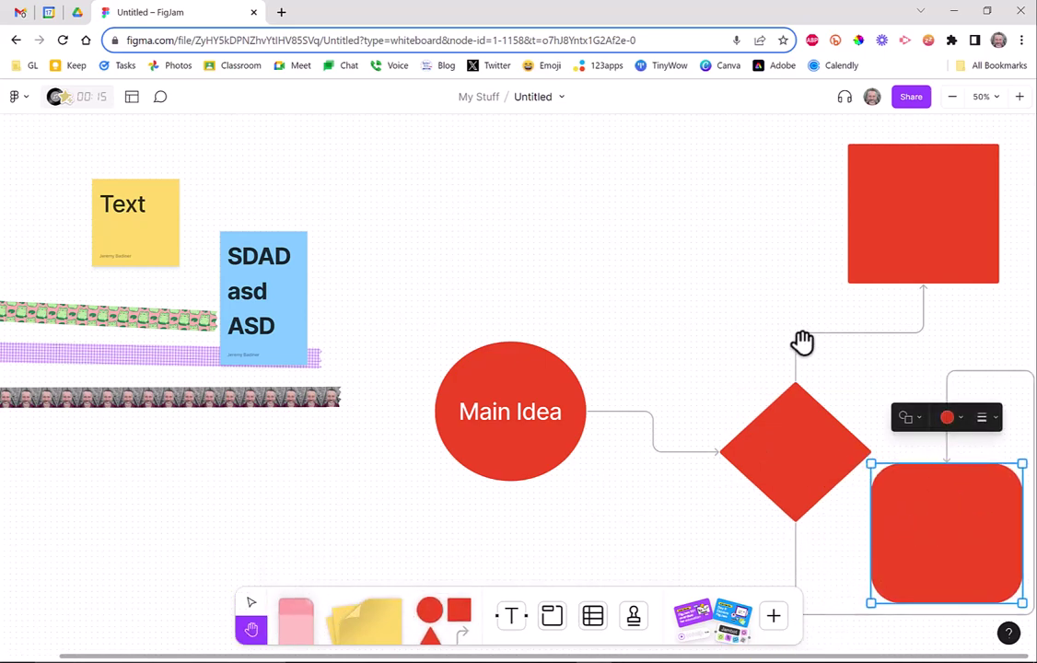
# Zoom out to 25%, then widen the rounded rectangle and place it directly below the diamond.
pyautogui.moveTo(763, 335); pyautogui.dragTo(513, 327)
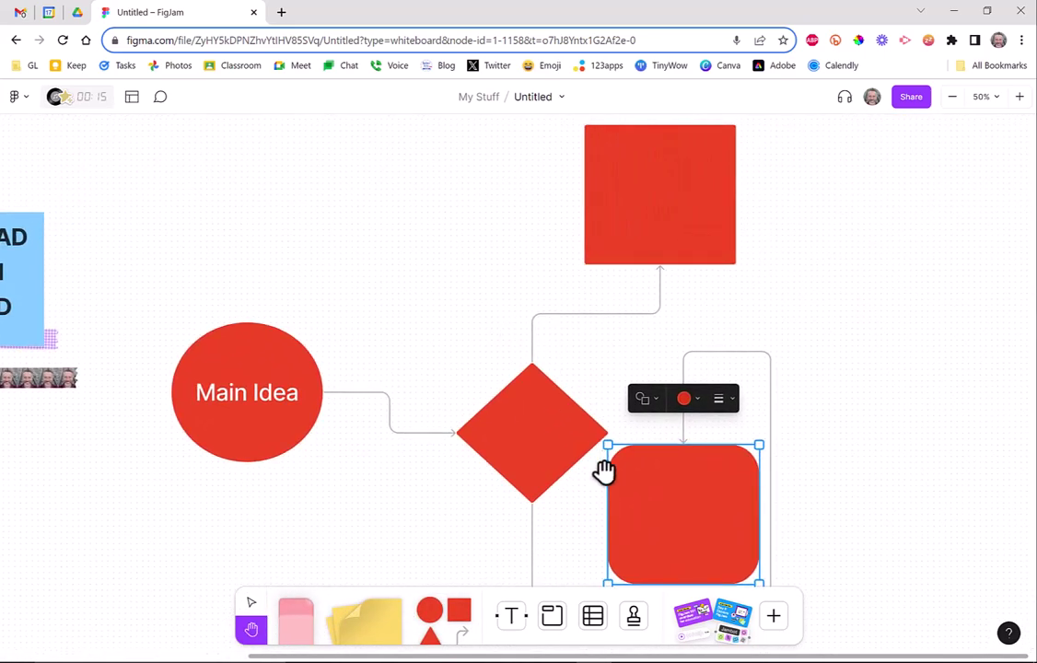
pyautogui.click(953, 97)
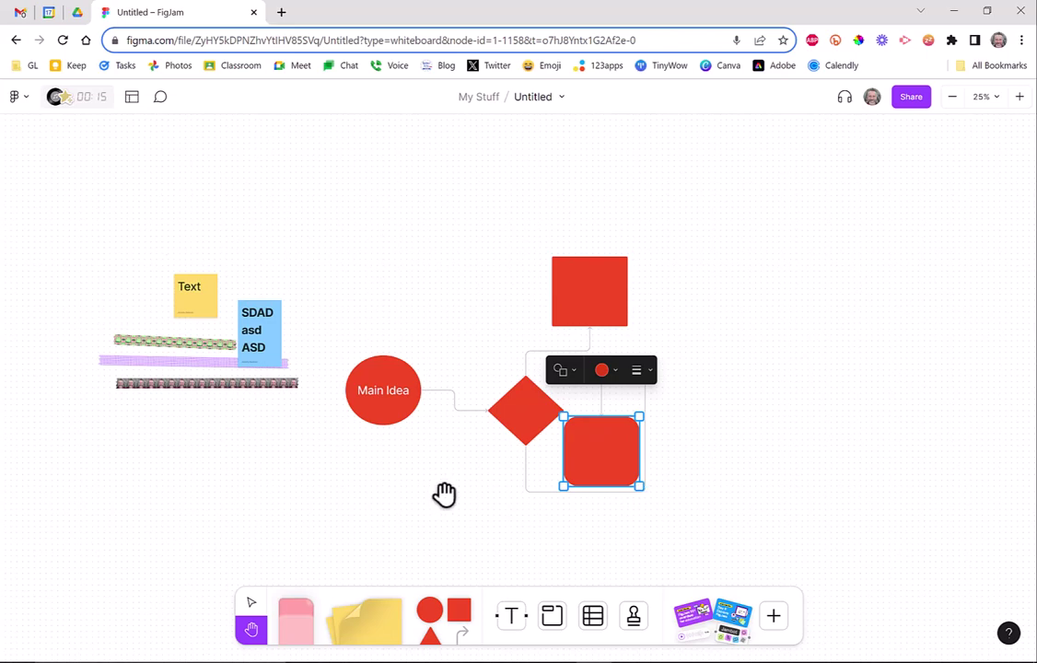
pyautogui.moveTo(585, 442); pyautogui.dragTo(553, 514)
pyautogui.click(248, 608)
pyautogui.click(693, 488)
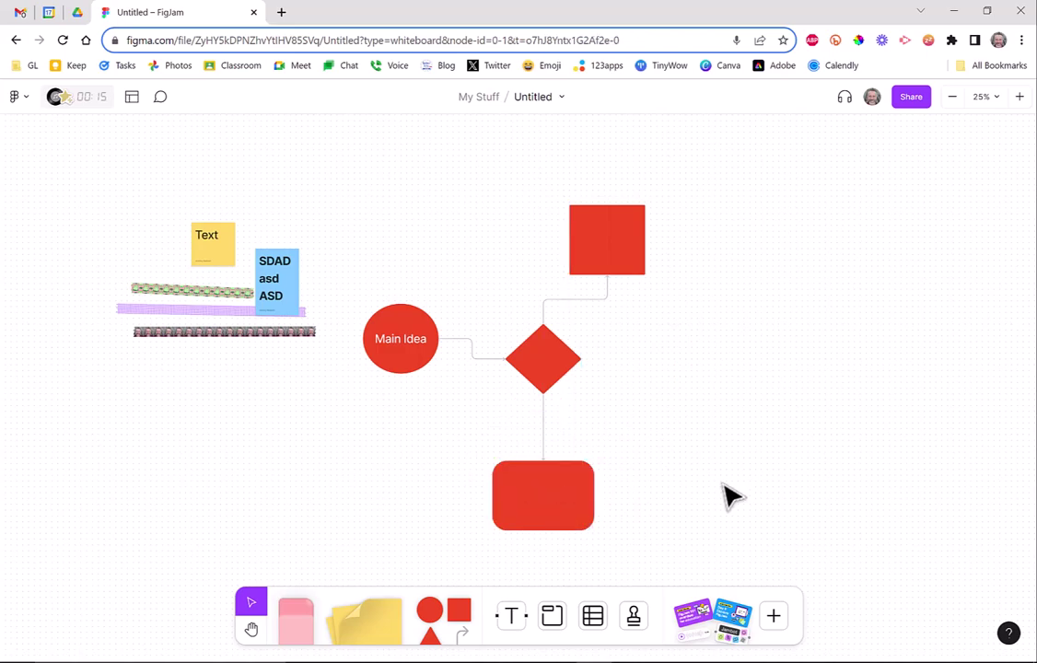
# Add a 'Hello' text box above the flowchart and bring it into view at 50% zoom.
pyautogui.click(511, 615)
pyautogui.click(405, 217)
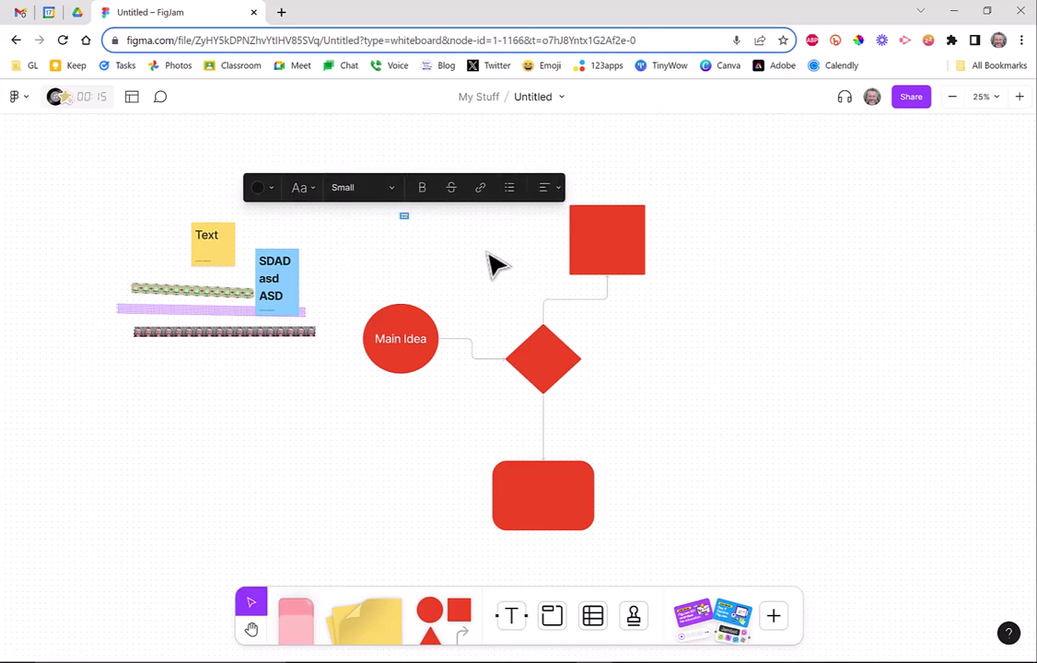
pyautogui.click(1020, 96)
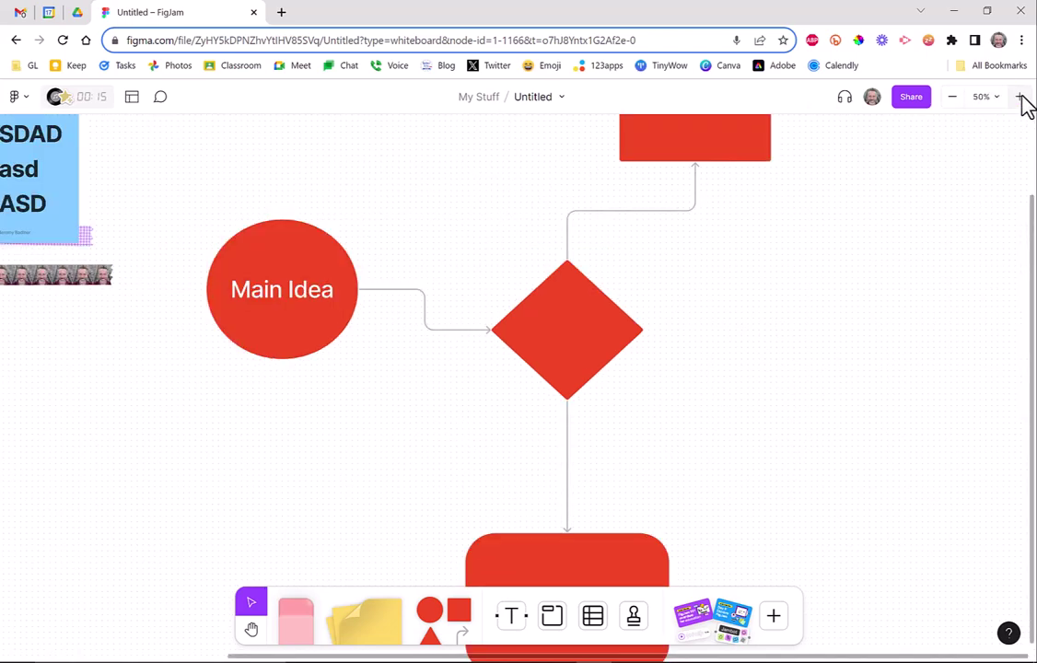
pyautogui.click(251, 629)
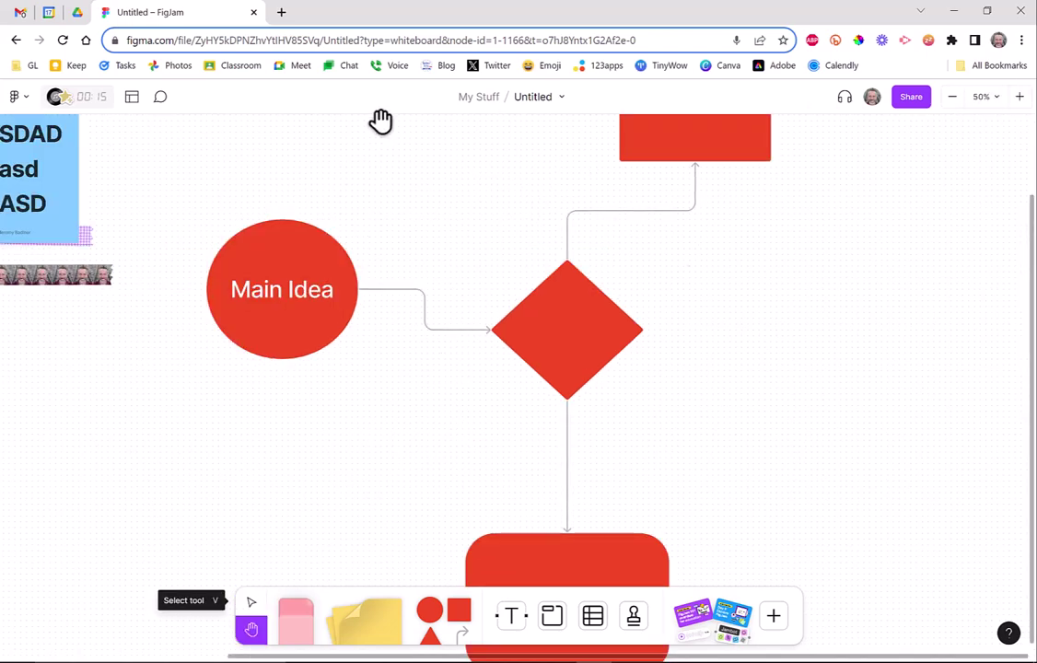
pyautogui.moveTo(388, 134); pyautogui.dragTo(569, 459)
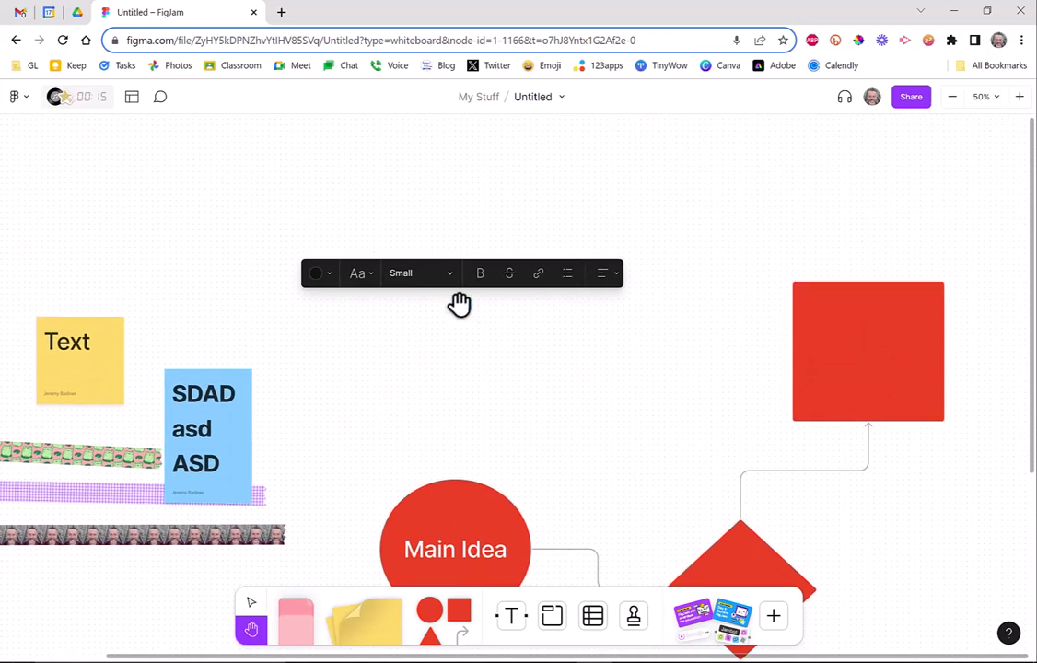
pyautogui.click(251, 603)
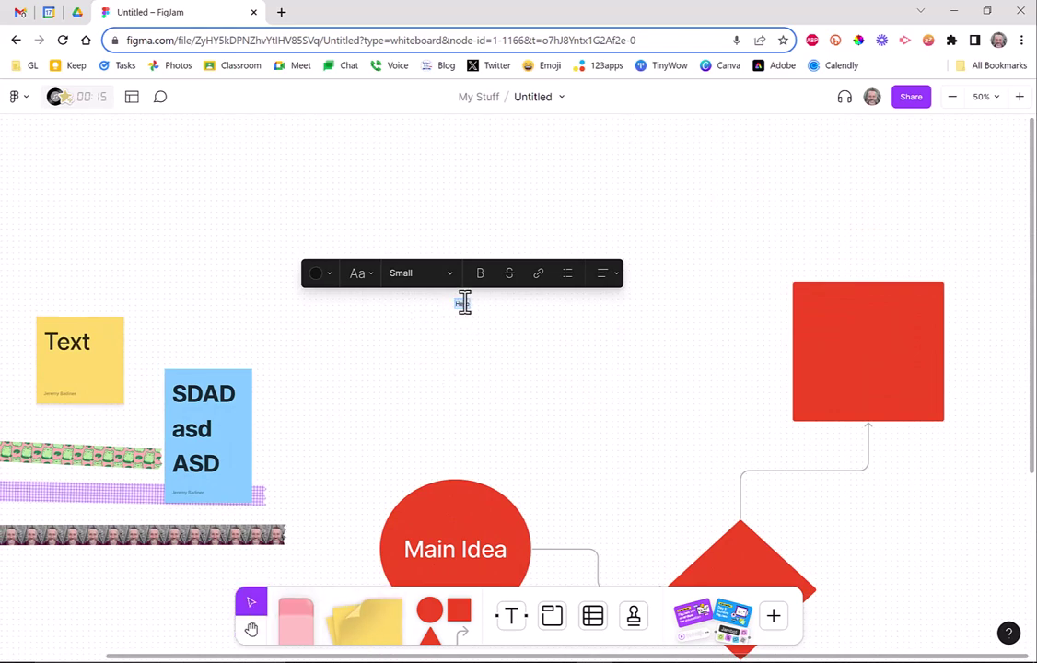
# Set the Hello text to Huge size and the Scribbled font.
pyautogui.click(428, 276)
pyautogui.click(412, 378)
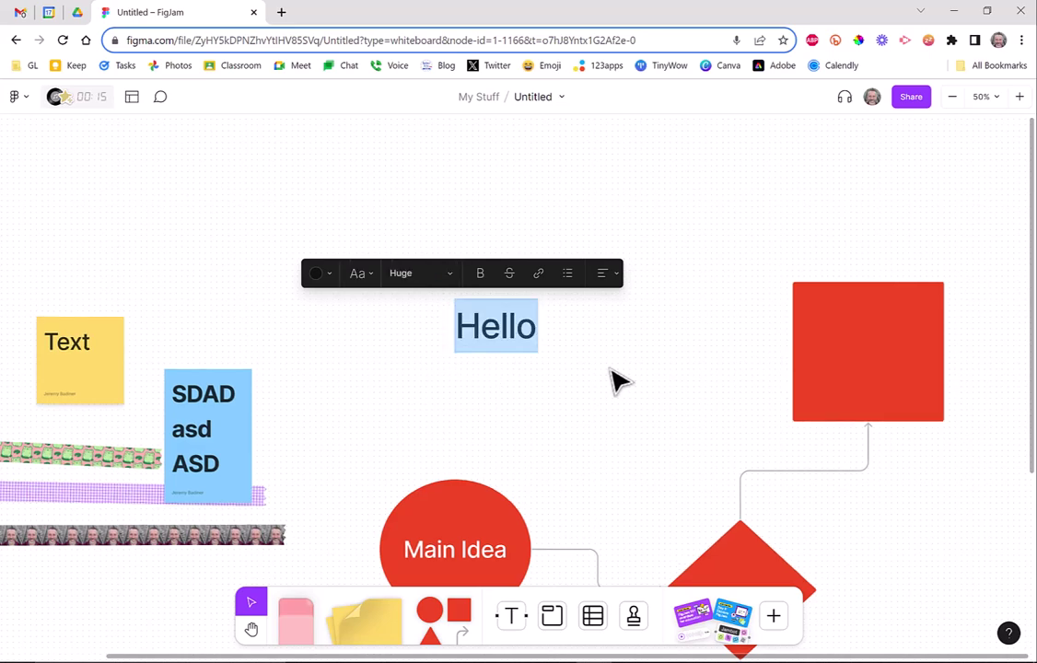
pyautogui.click(672, 264)
pyautogui.click(521, 333)
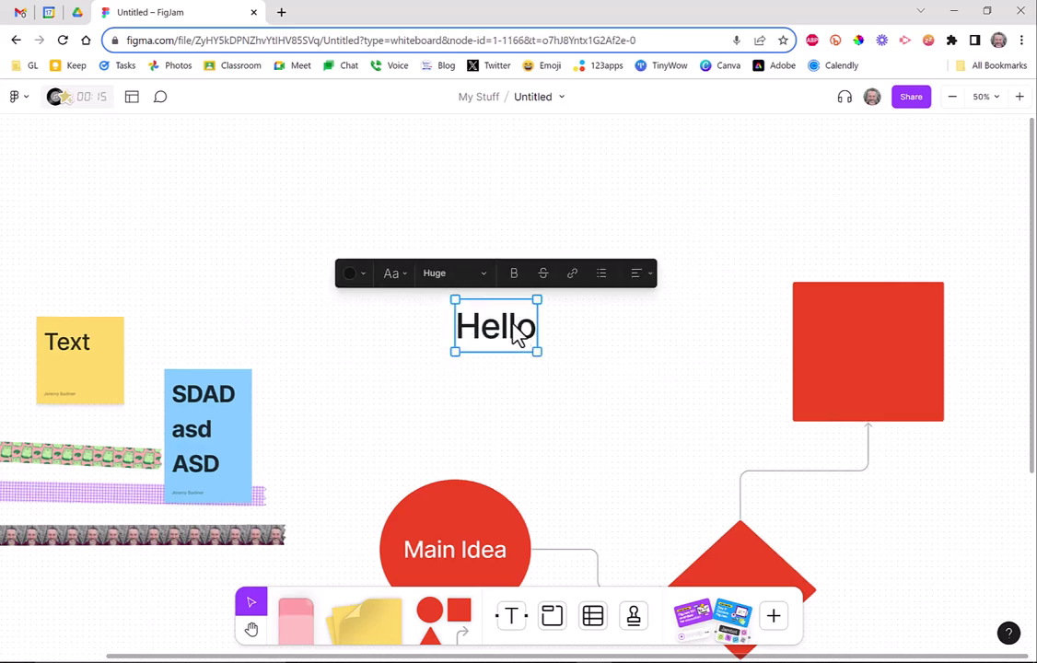
pyautogui.click(393, 275)
pyautogui.click(400, 343)
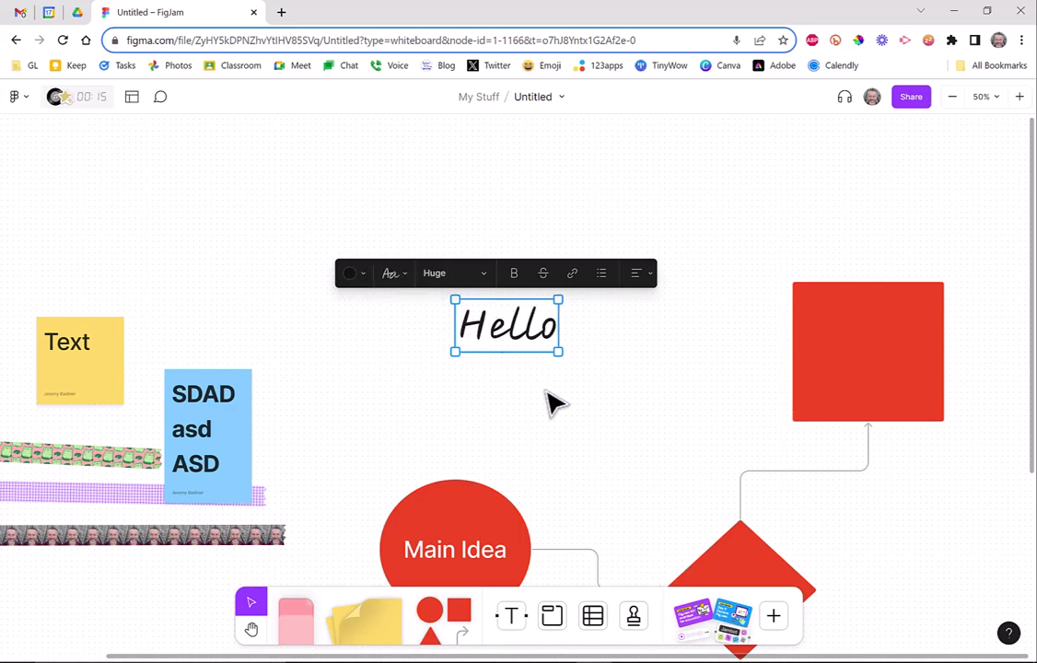
pyautogui.click(667, 301)
pyautogui.click(518, 334)
# Drag Hello into place above the Main Idea circle.
pyautogui.moveTo(518, 334); pyautogui.dragTo(398, 263)
pyautogui.scroll(-2, 655, 347)
pyautogui.scroll(-1, 667, 367)
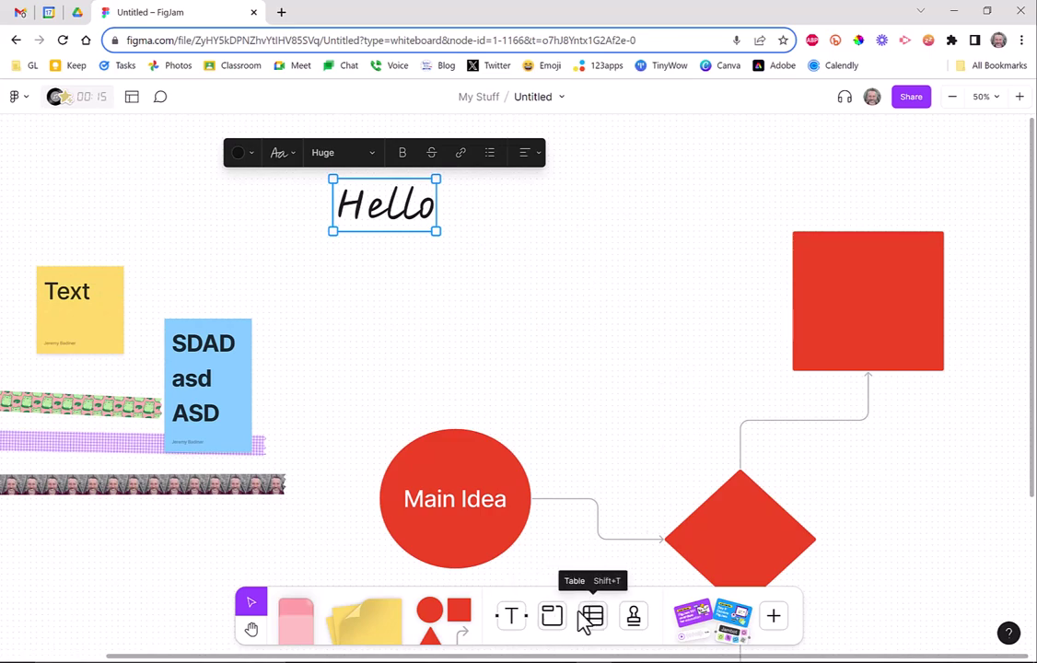
# Draw a new section in the empty area right of the flowchart.
pyautogui.hscroll(2, 451, 656)
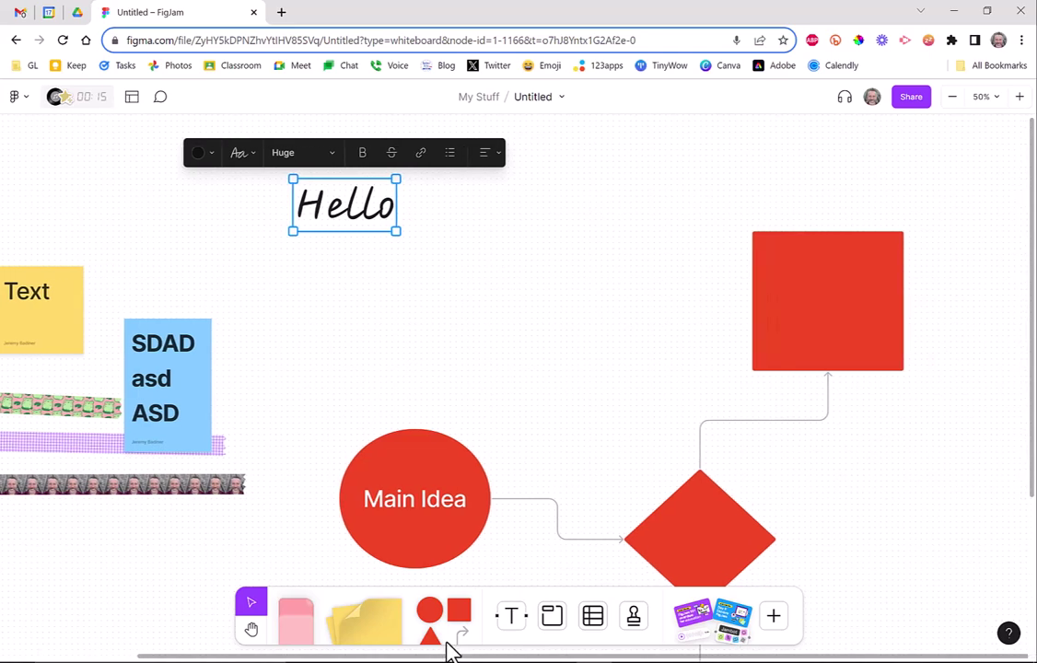
pyautogui.click(250, 630)
pyautogui.moveTo(651, 388); pyautogui.dragTo(188, 370)
pyautogui.moveTo(563, 362); pyautogui.dragTo(403, 333)
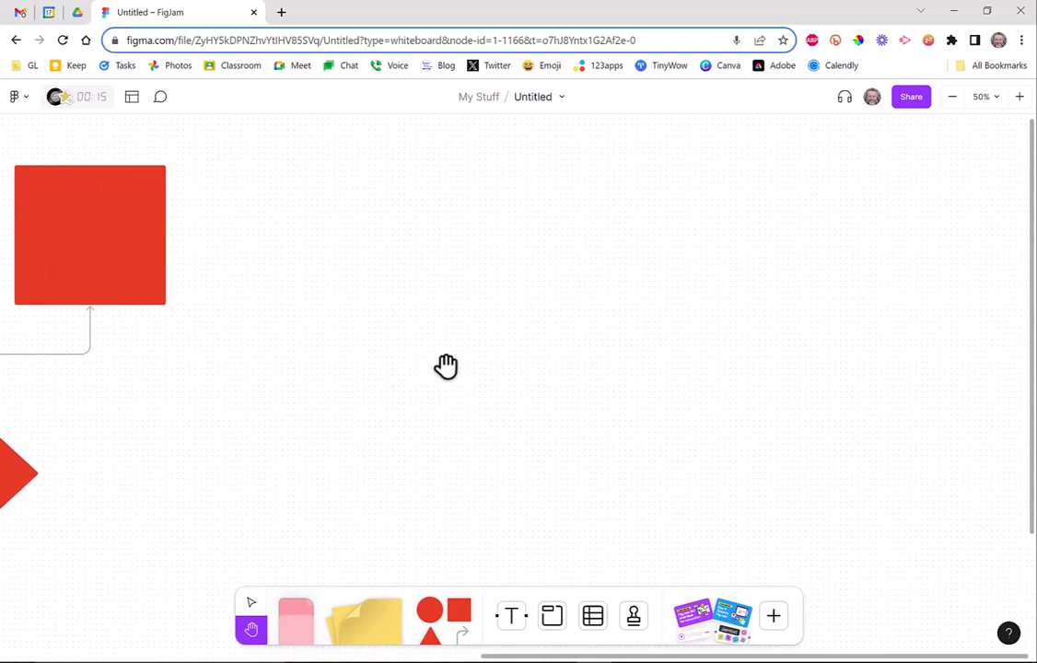
pyautogui.click(553, 618)
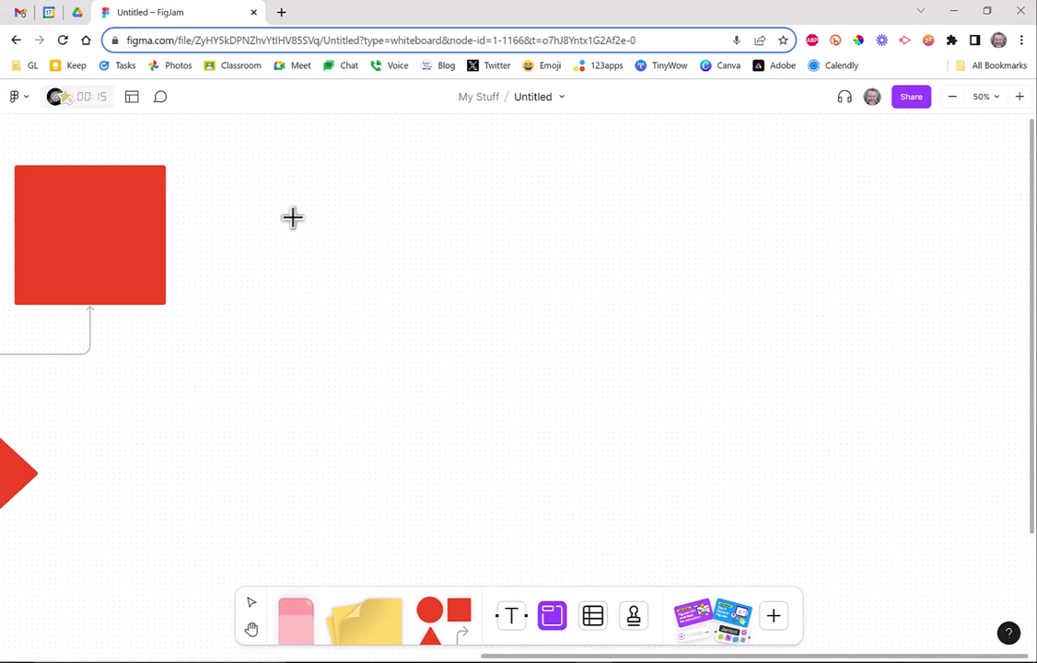
pyautogui.moveTo(288, 212); pyautogui.dragTo(898, 533)
pyautogui.click(807, 189)
pyautogui.moveTo(719, 382); pyautogui.dragTo(645, 358)
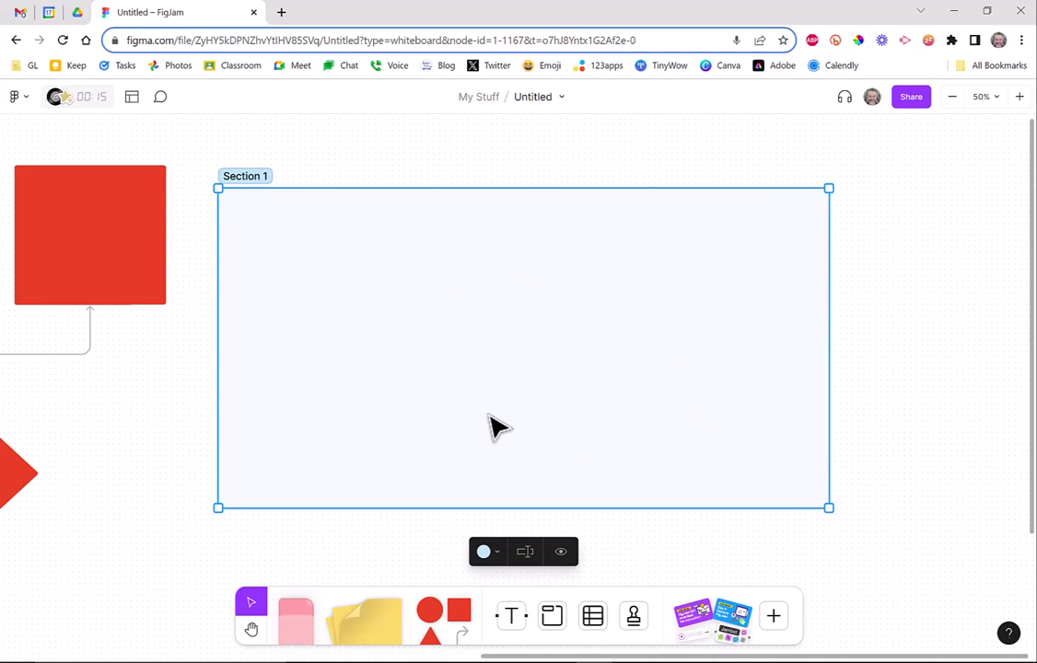
# Rename Section 1 to a first name and colour it orange.
pyautogui.click(258, 178)
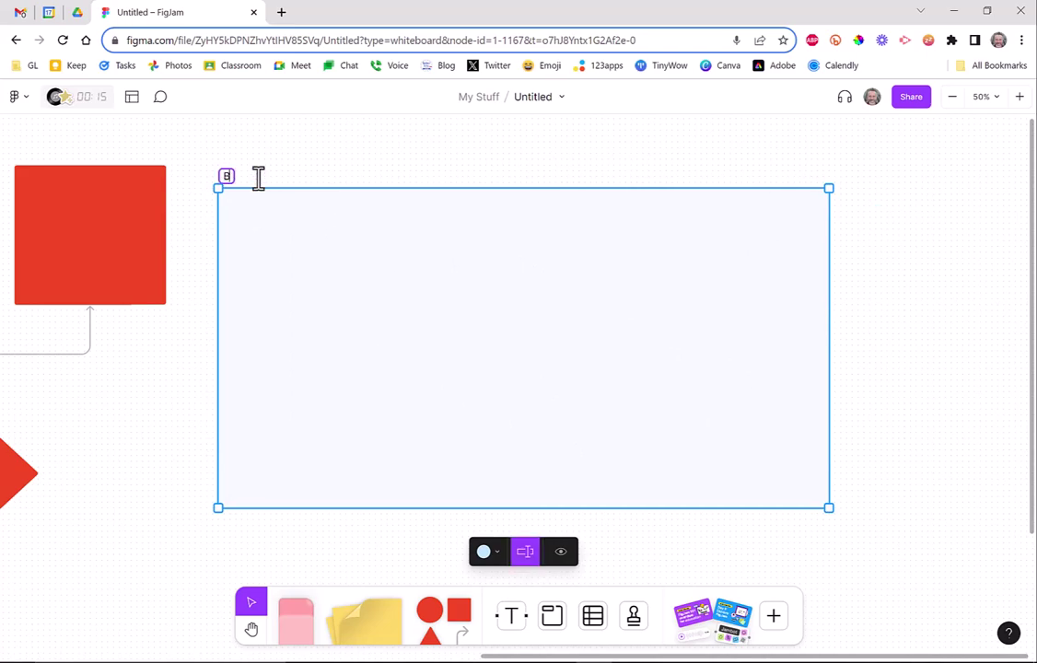
pyautogui.press('Return')
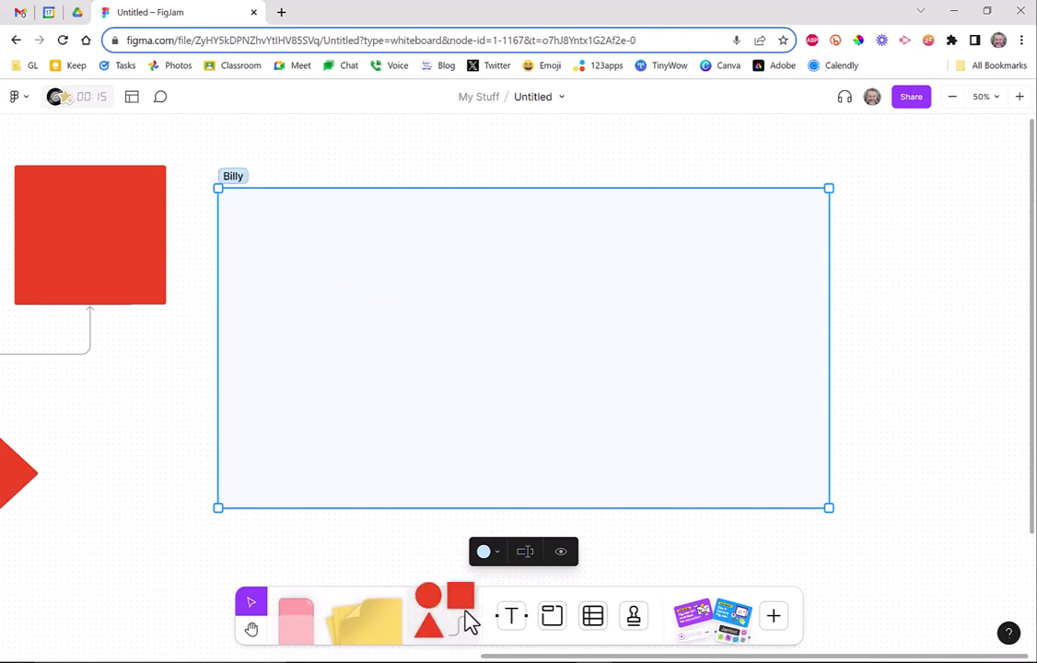
pyautogui.click(488, 553)
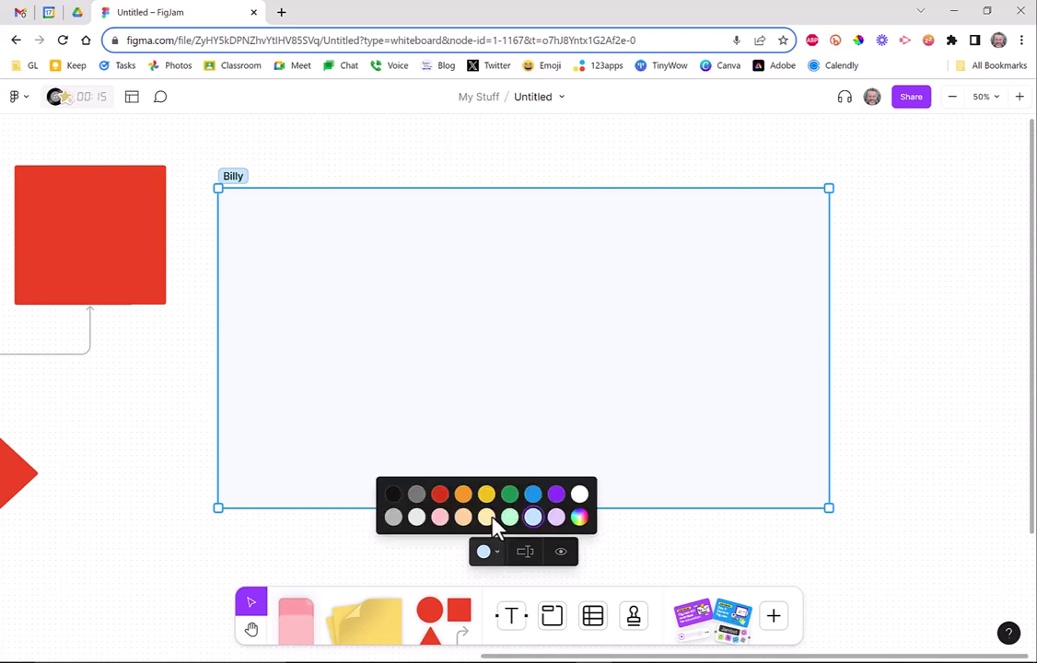
pyautogui.click(463, 494)
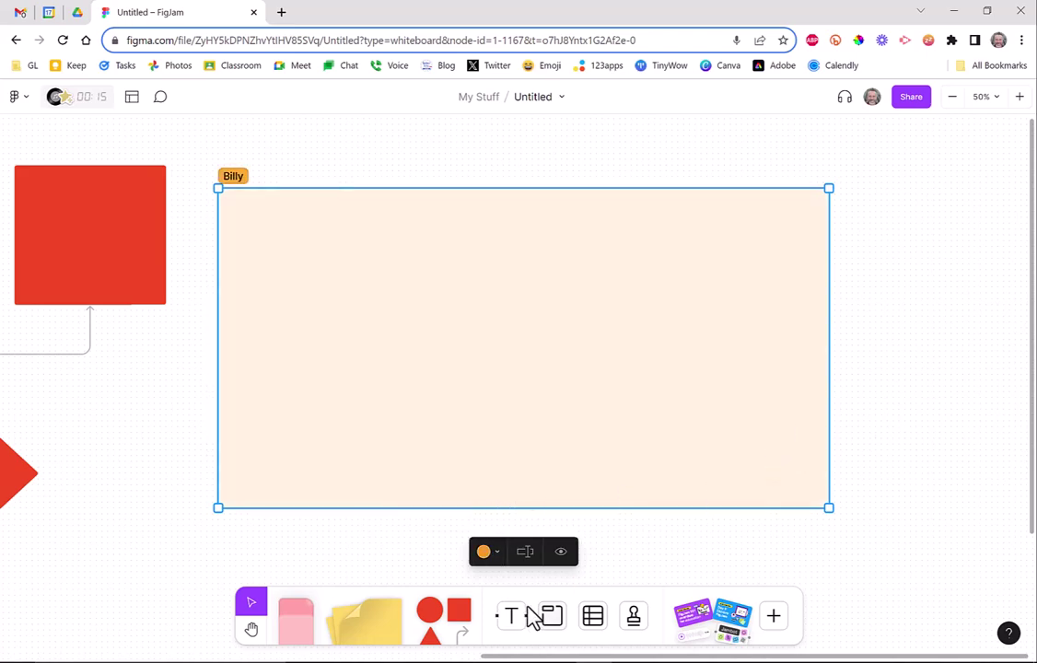
# Place a red triangle inside the orange section.
pyautogui.click(908, 472)
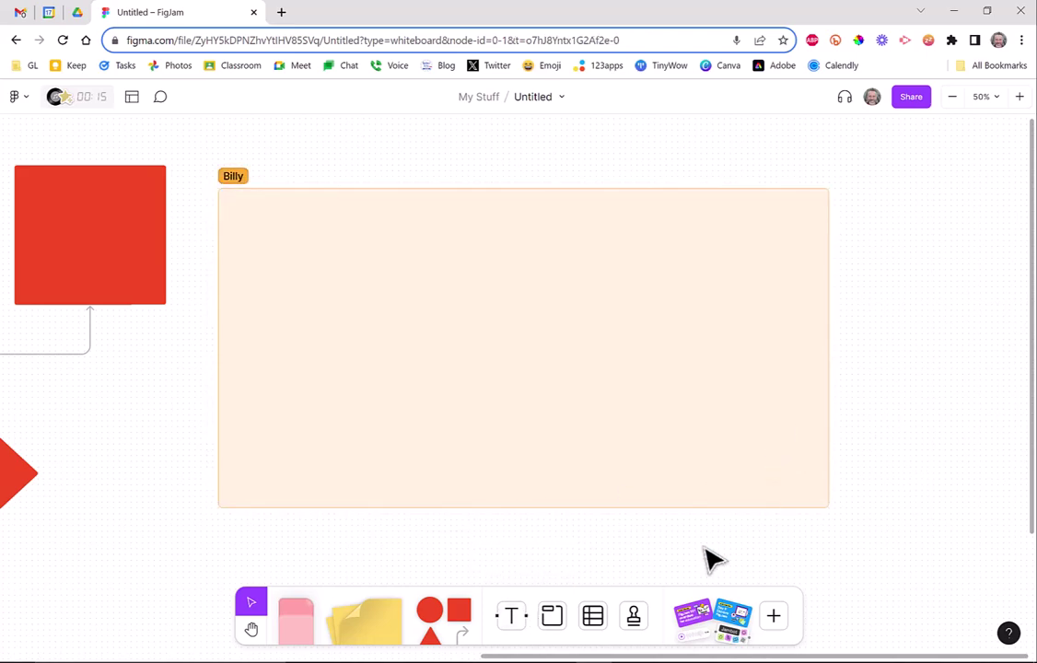
pyautogui.click(432, 634)
pyautogui.click(451, 331)
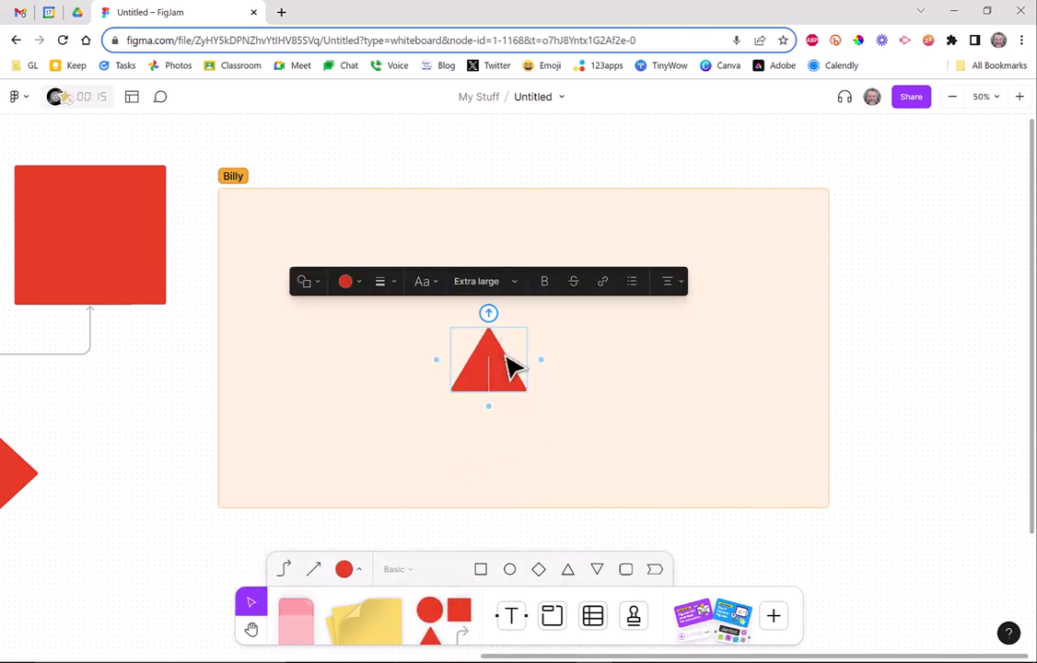
pyautogui.click(553, 364)
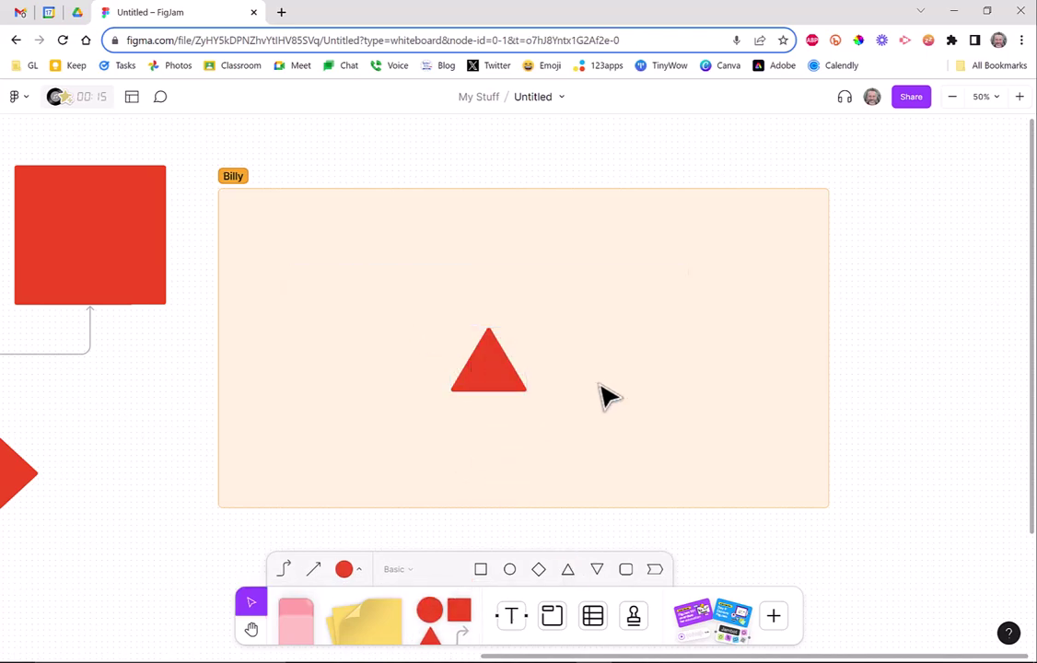
pyautogui.click(514, 373)
# Add a connected diamond to the triangle's right and fill it yellow.
pyautogui.moveTo(540, 367); pyautogui.dragTo(570, 367)
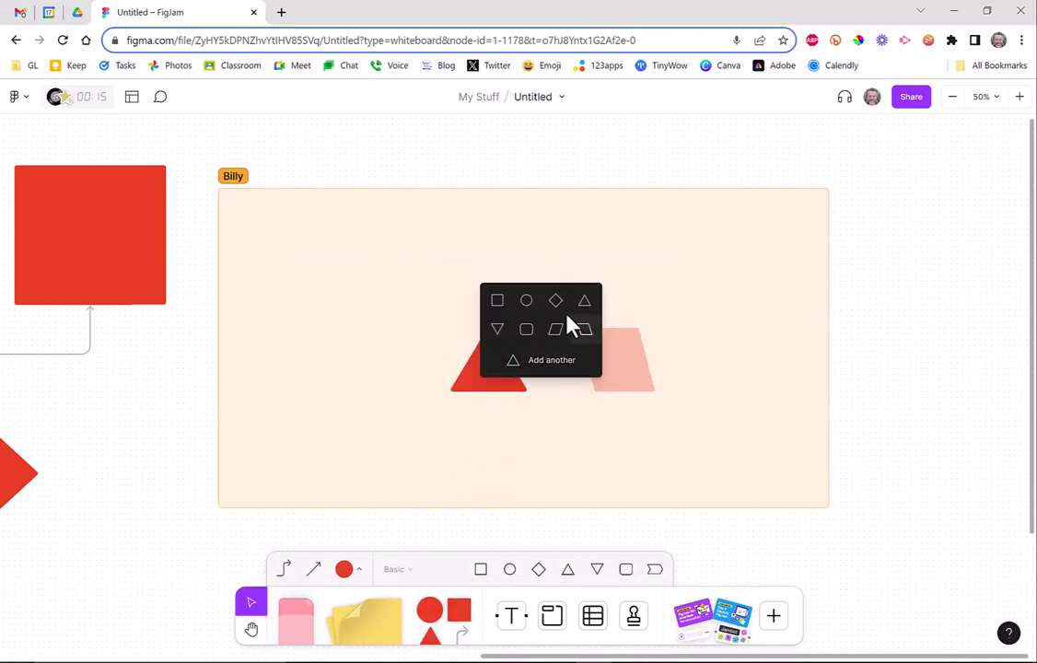
pyautogui.click(556, 301)
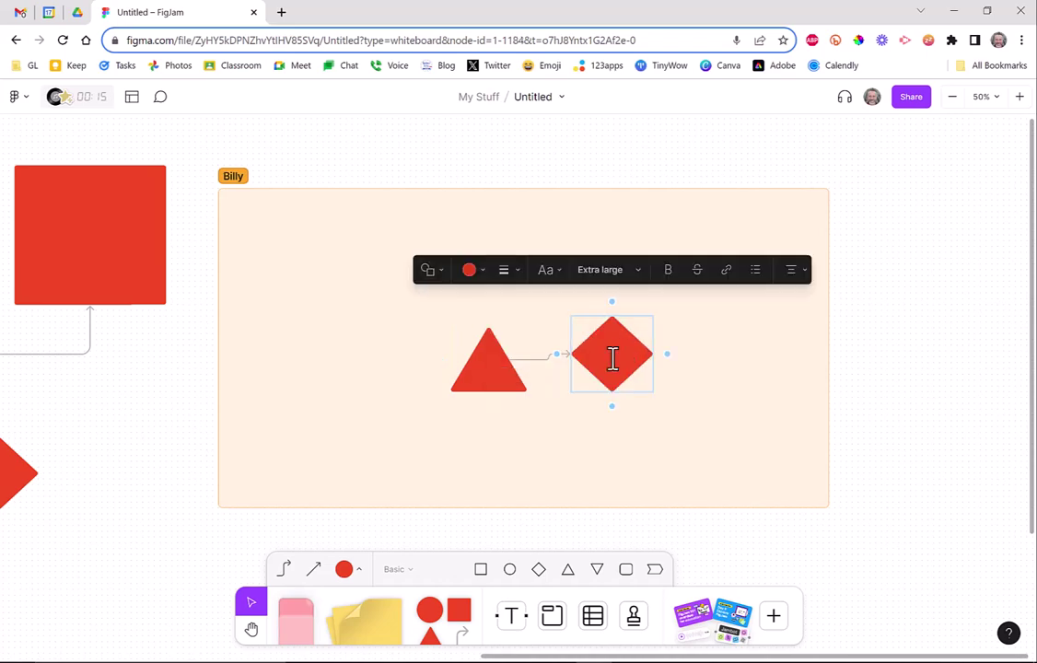
pyautogui.click(479, 270)
pyautogui.click(471, 213)
pyautogui.click(892, 447)
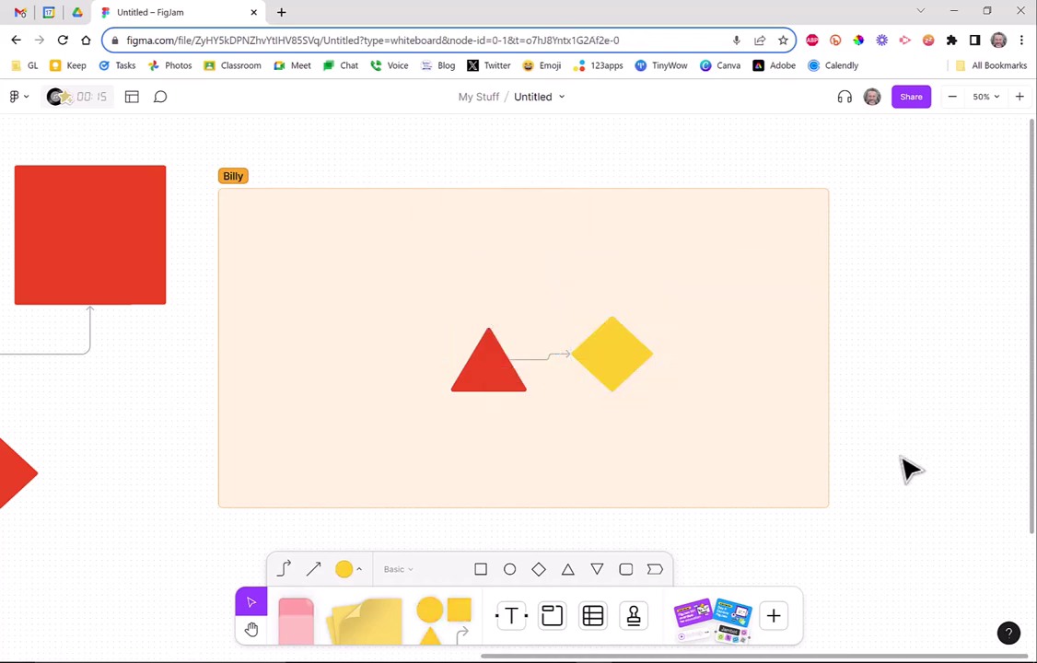
pyautogui.click(251, 630)
# Duplicate the orange section with its triangle and diamond using Ctrl+D.
pyautogui.moveTo(419, 542); pyautogui.dragTo(241, 526)
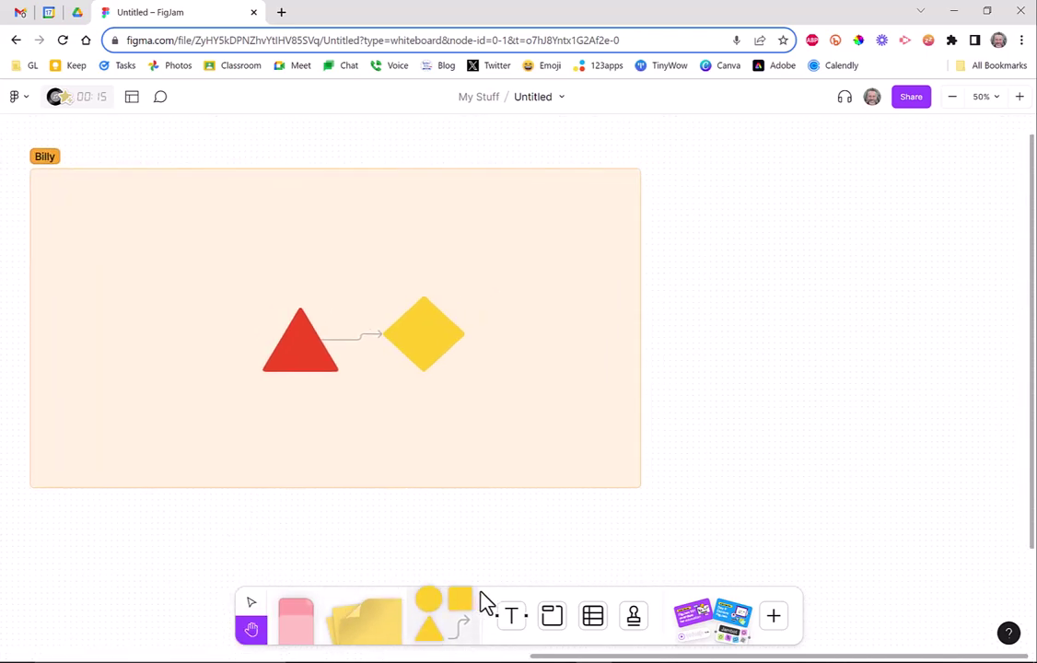
pyautogui.click(250, 603)
pyautogui.click(507, 283)
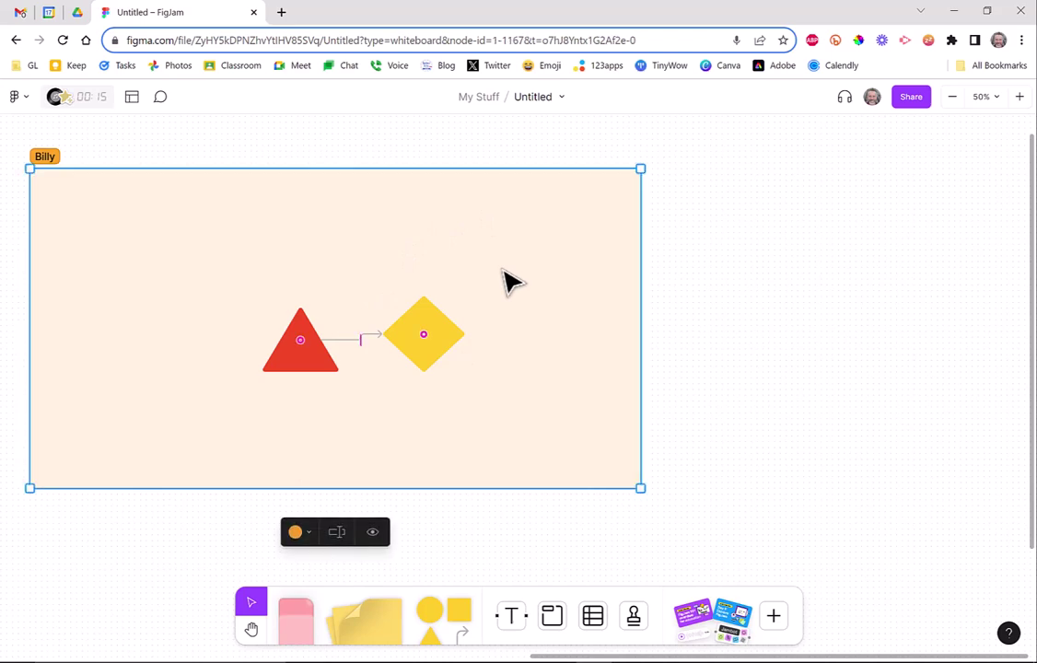
pyautogui.hotkey('ctrl', 'd')
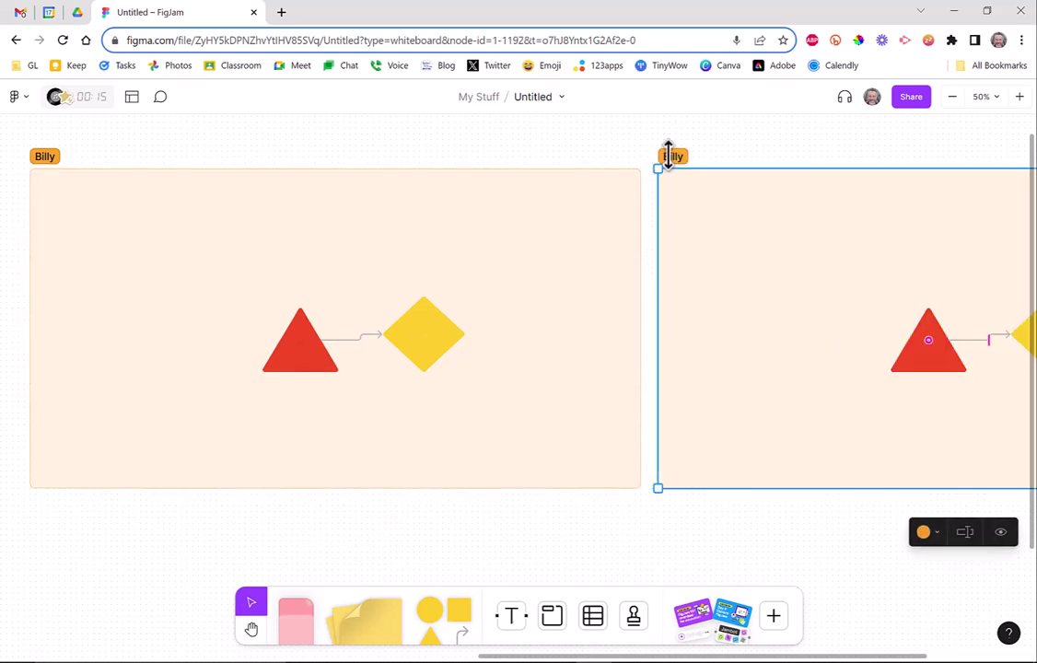
# Rename the copied section to another first name and colour it light blue.
pyautogui.doubleClick(671, 157)
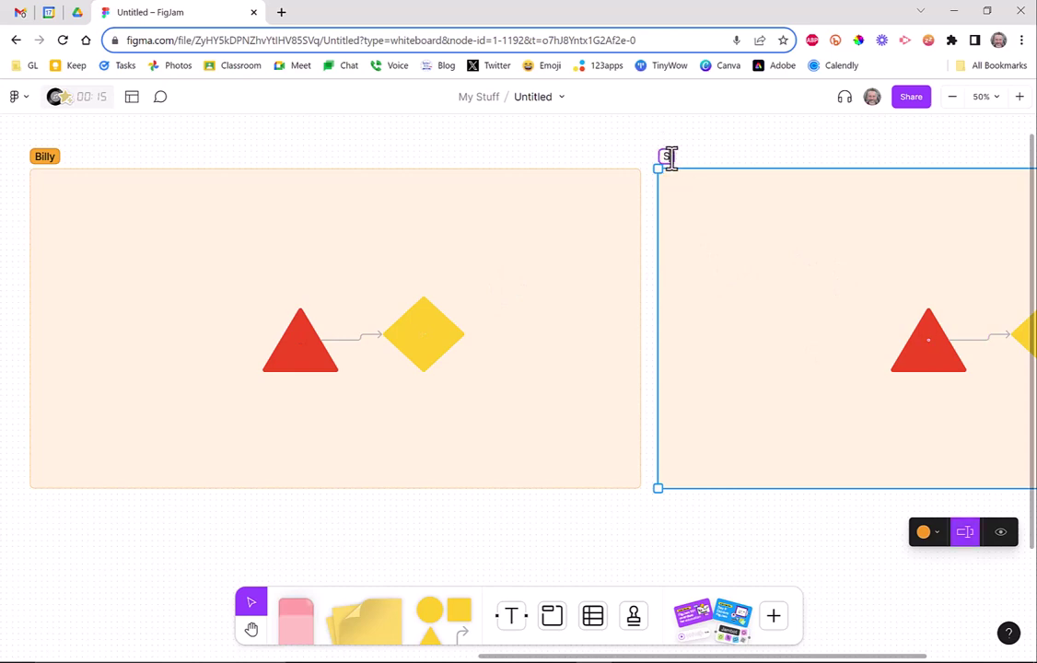
pyautogui.press('Return')
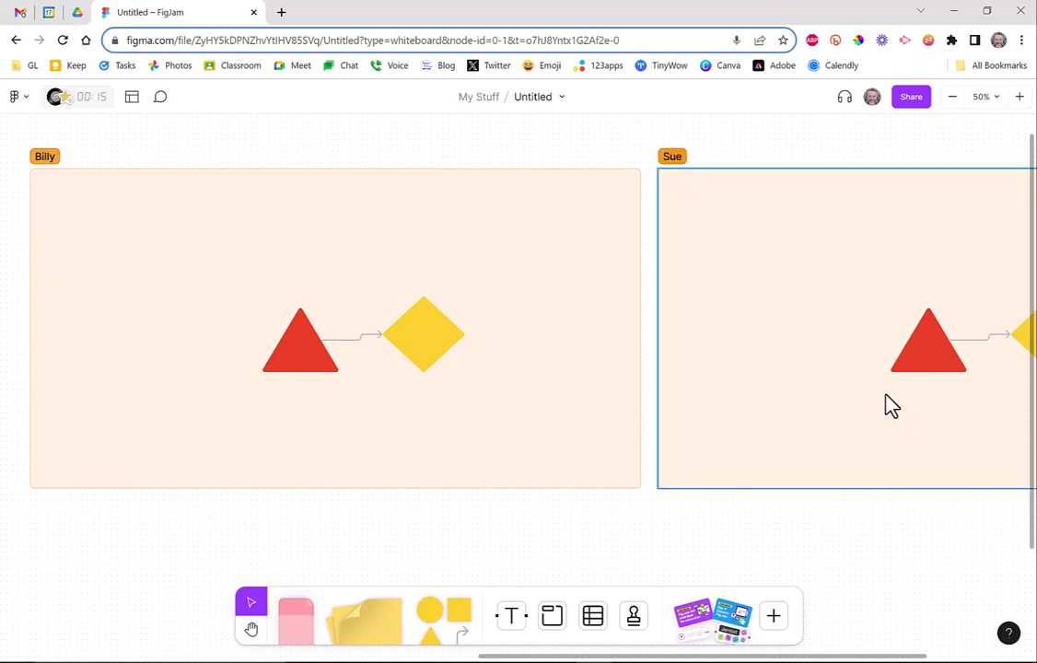
pyautogui.click(928, 533)
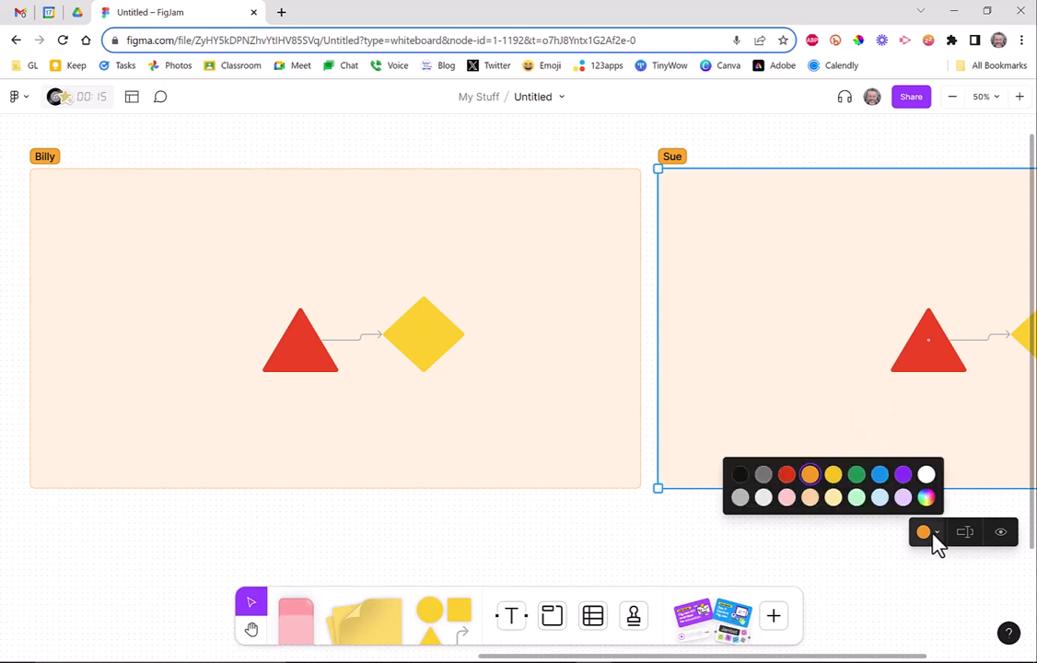
pyautogui.click(879, 475)
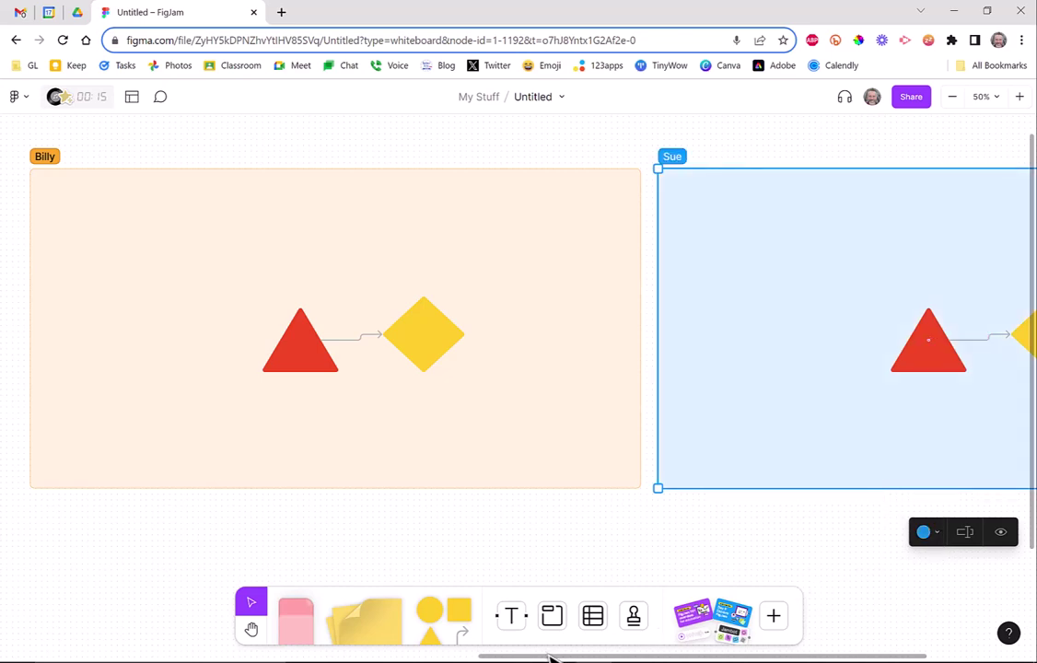
pyautogui.moveTo(550, 658); pyautogui.dragTo(681, 658)
# Zoom out and move the orange section up the board.
pyautogui.click(589, 350)
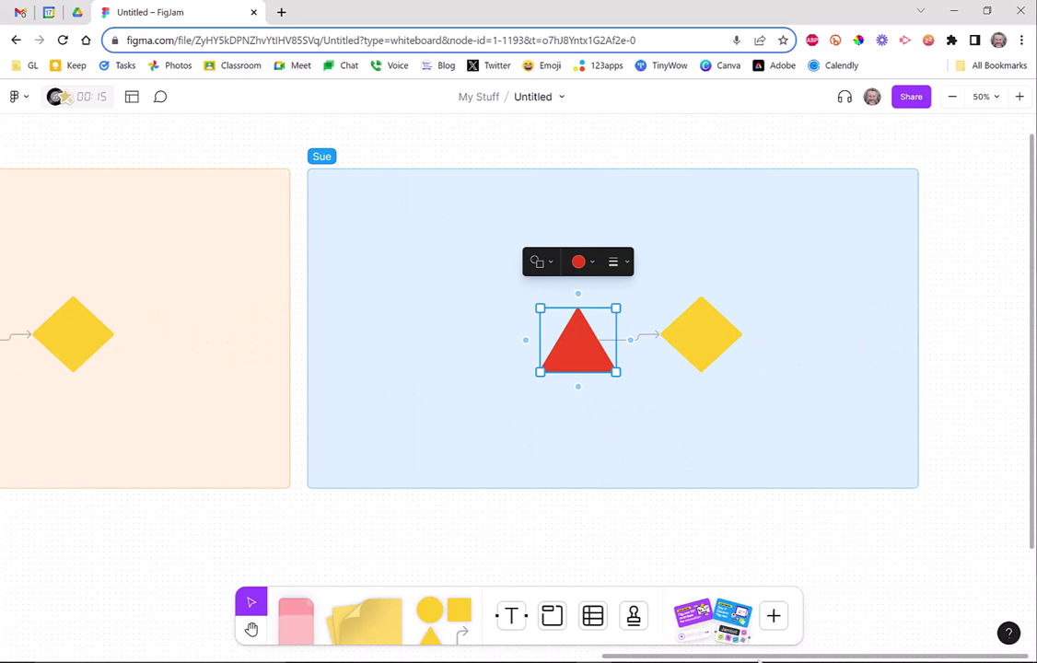
pyautogui.moveTo(765, 660)
pyautogui.mouseDown()
pyautogui.moveTo(534, 658)
pyautogui.moveTo(746, 658)
pyautogui.mouseUp()
pyautogui.click(955, 97)
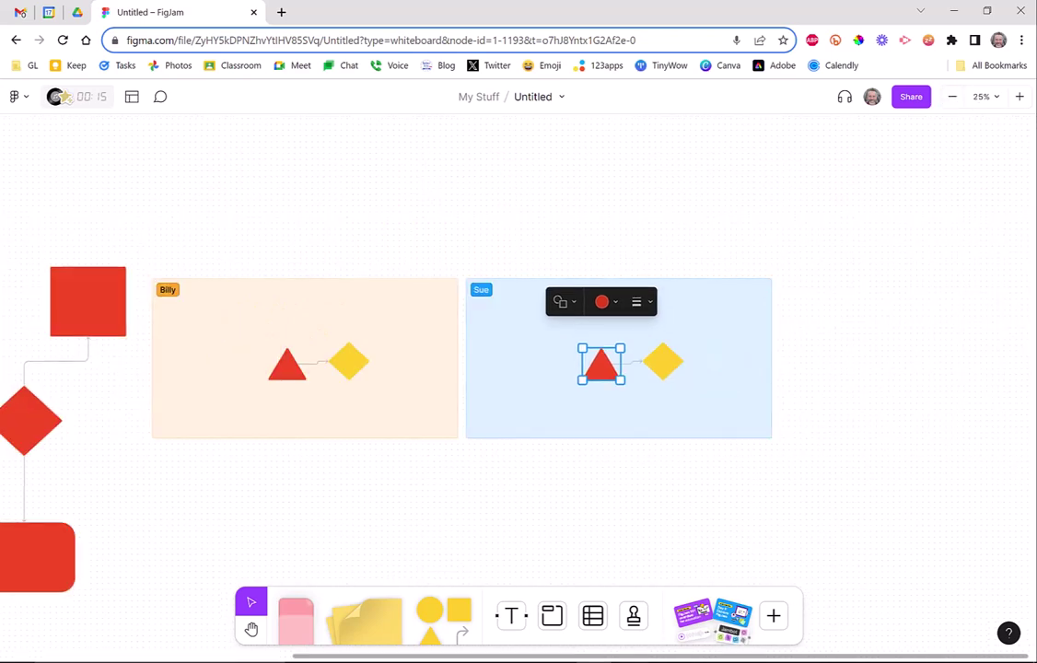
pyautogui.moveTo(385, 329); pyautogui.dragTo(403, 191)
# Move the blue section up level beside the orange one and nudge the yellow diamond.
pyautogui.moveTo(589, 311); pyautogui.dragTo(636, 237)
pyautogui.moveTo(655, 299); pyautogui.dragTo(700, 263)
pyautogui.moveTo(728, 304); pyautogui.dragTo(741, 192)
pyautogui.click(385, 388)
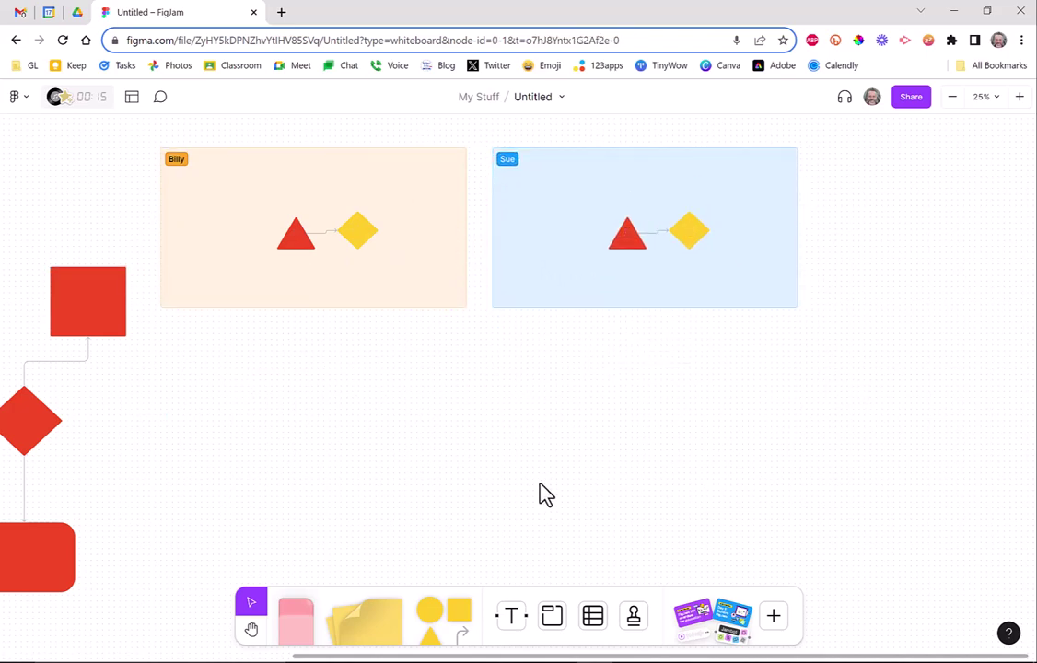
pyautogui.moveTo(519, 659); pyautogui.dragTo(276, 660)
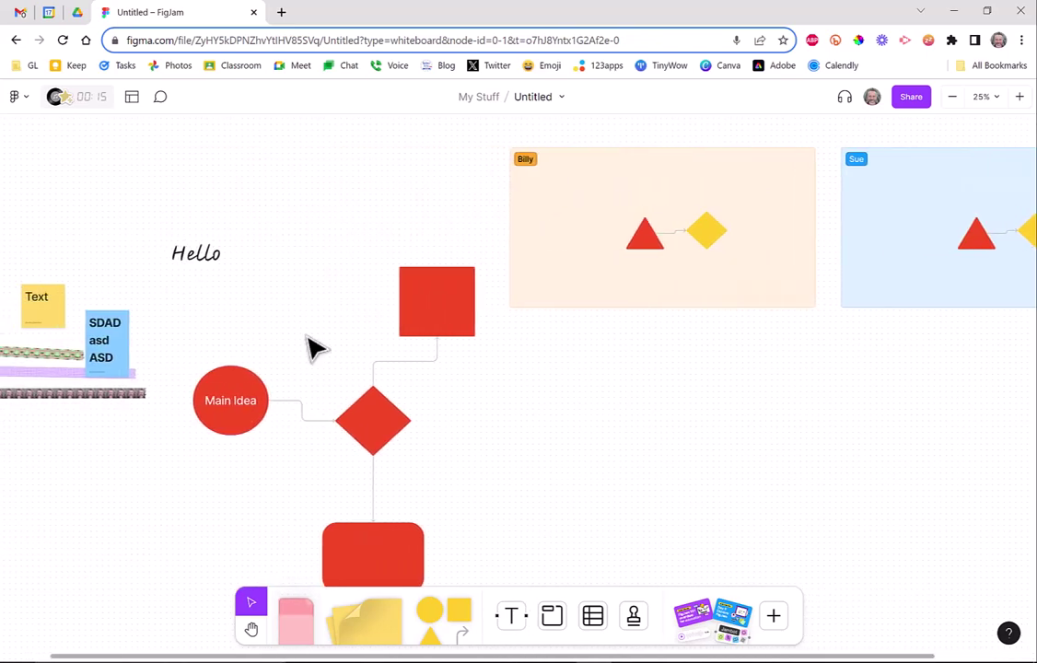
pyautogui.moveTo(510, 658); pyautogui.dragTo(735, 659)
pyautogui.moveTo(391, 232)
pyautogui.mouseDown()
pyautogui.moveTo(329, 267)
pyautogui.moveTo(409, 238)
pyautogui.mouseUp()
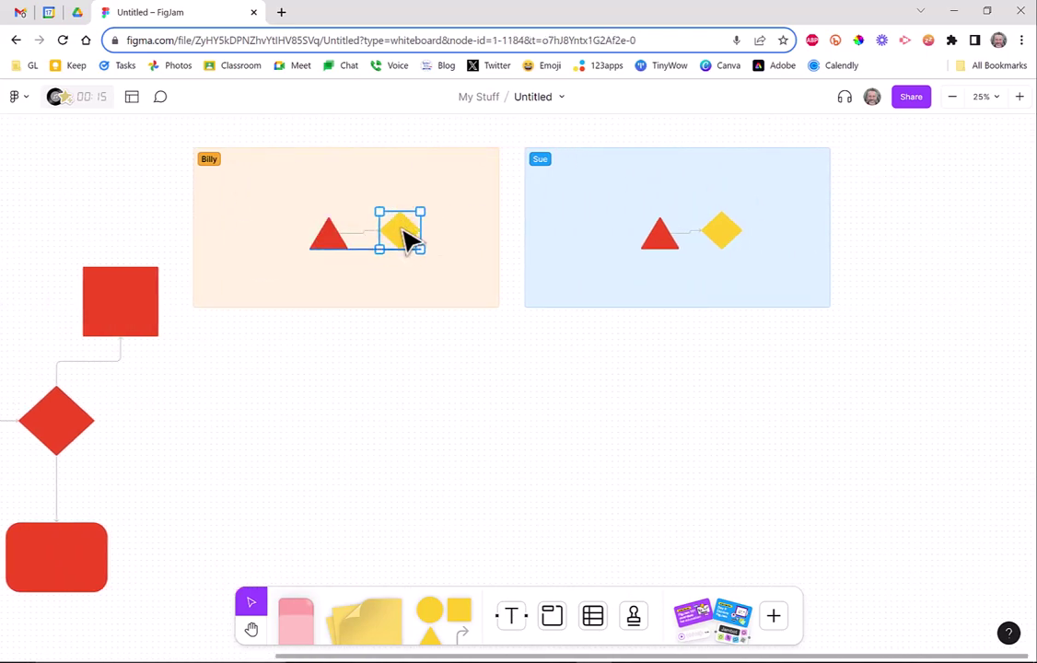
pyautogui.click(489, 477)
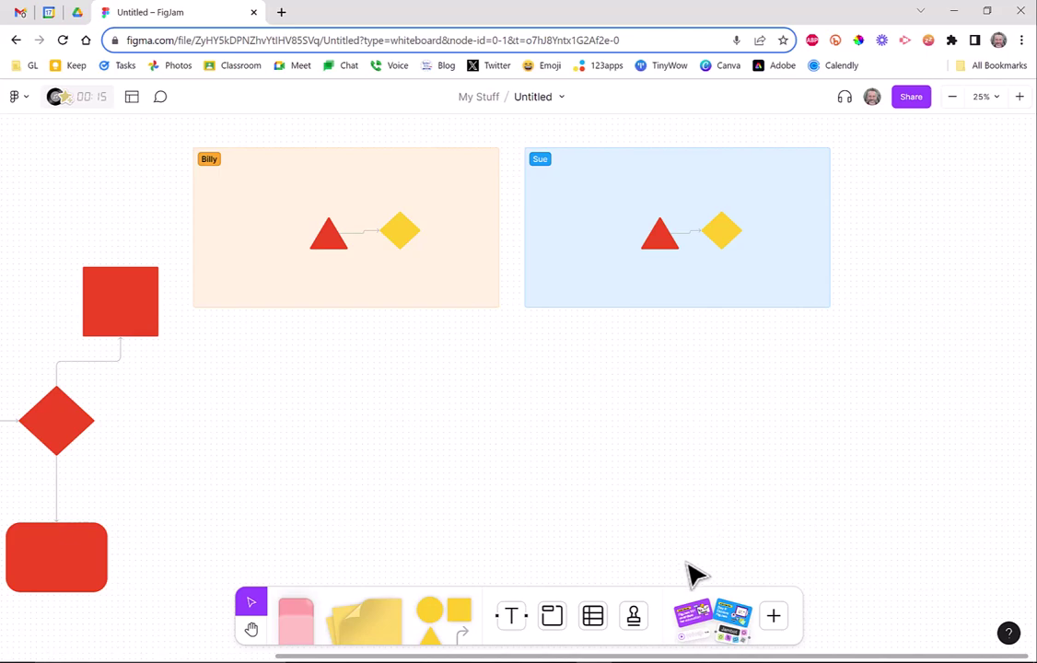
# Stamp a thumbs-up in the blue section and a star in the orange section.
pyautogui.click(635, 617)
pyautogui.click(630, 440)
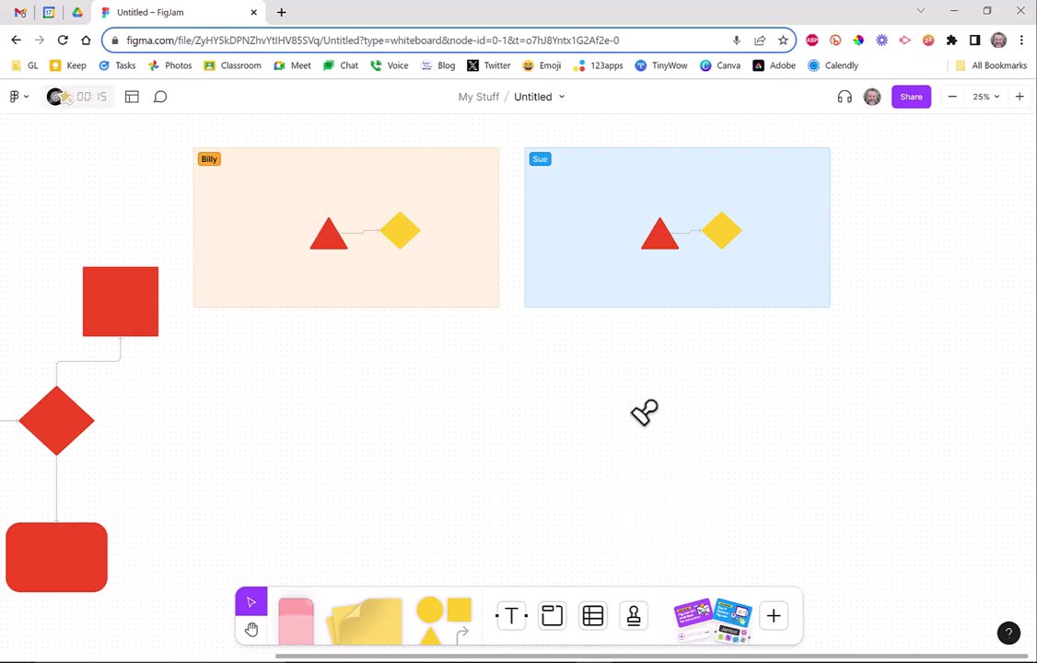
pyautogui.click(577, 184)
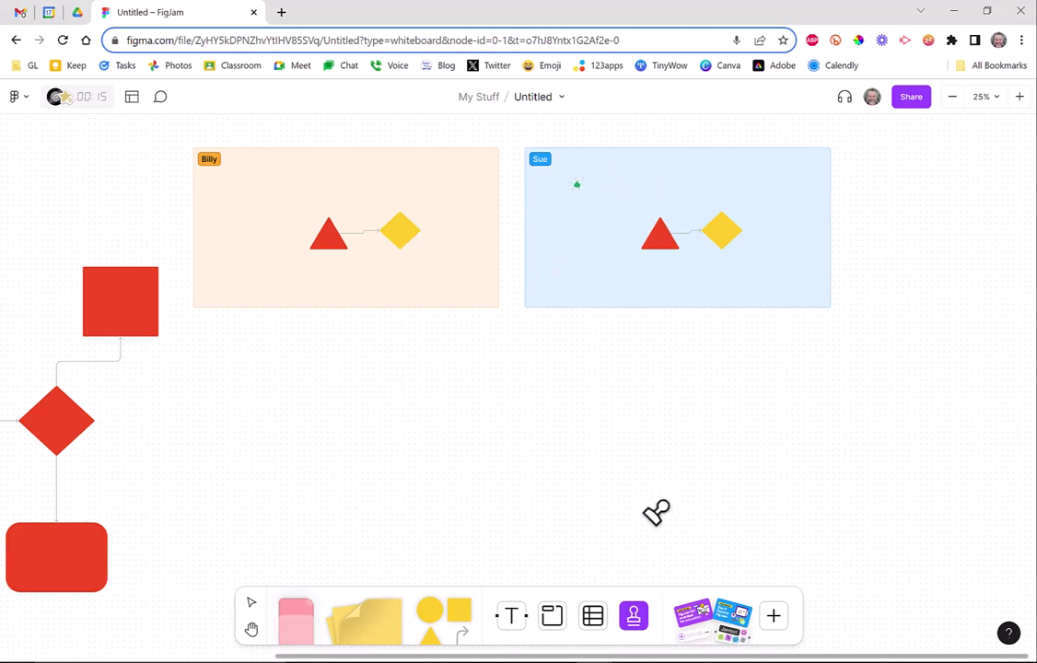
pyautogui.click(634, 617)
pyautogui.click(692, 491)
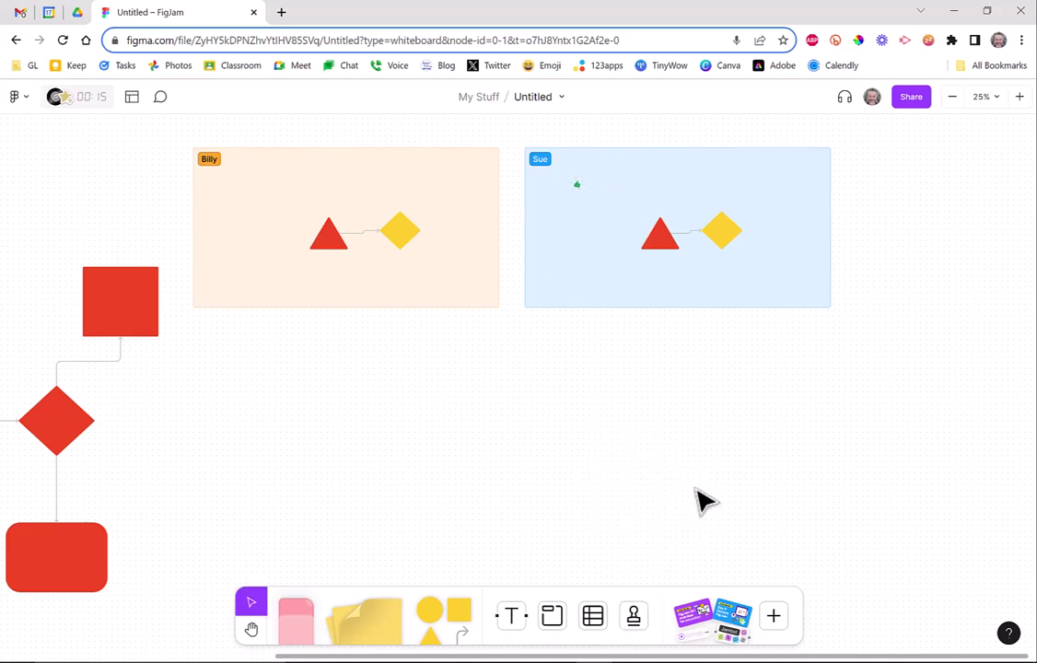
pyautogui.click(384, 160)
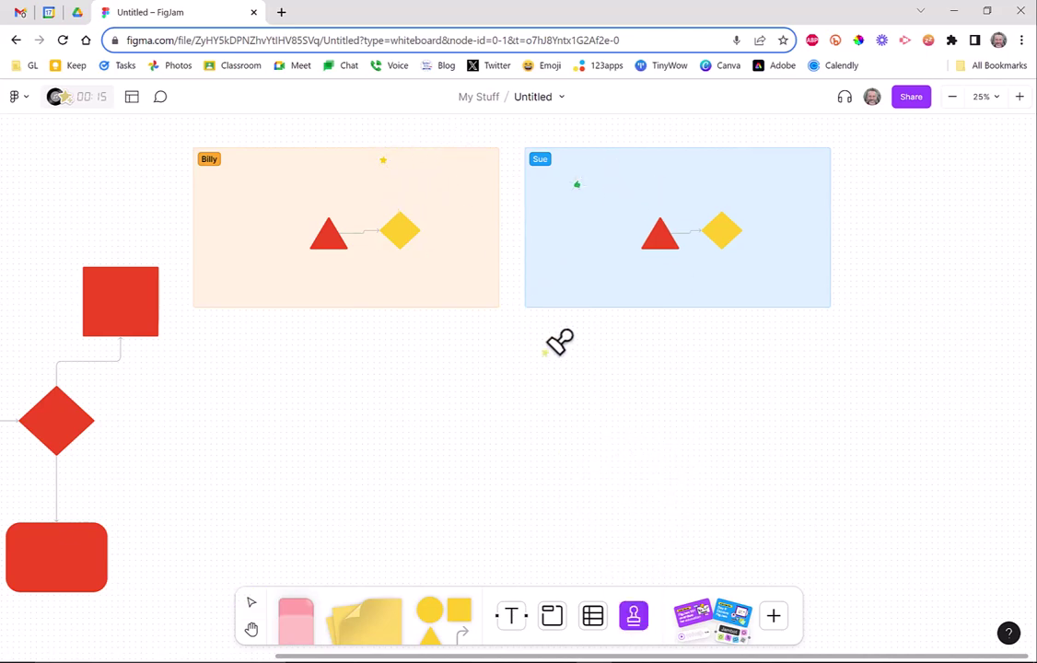
pyautogui.click(606, 183)
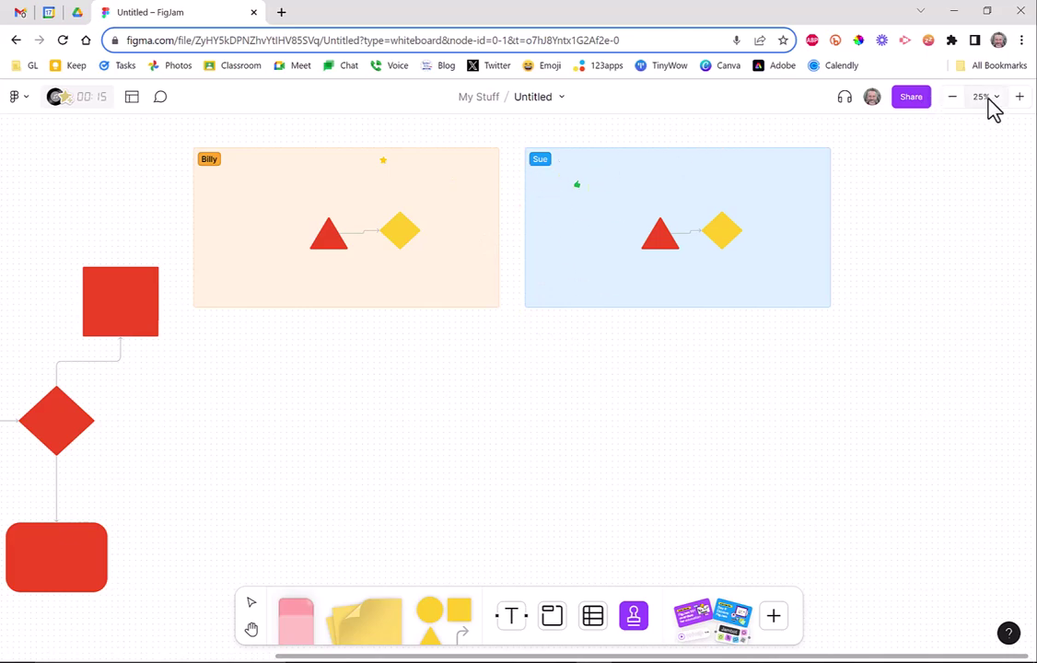
# Zoom in to 50% and stamp another star above the sections.
pyautogui.click(1019, 100)
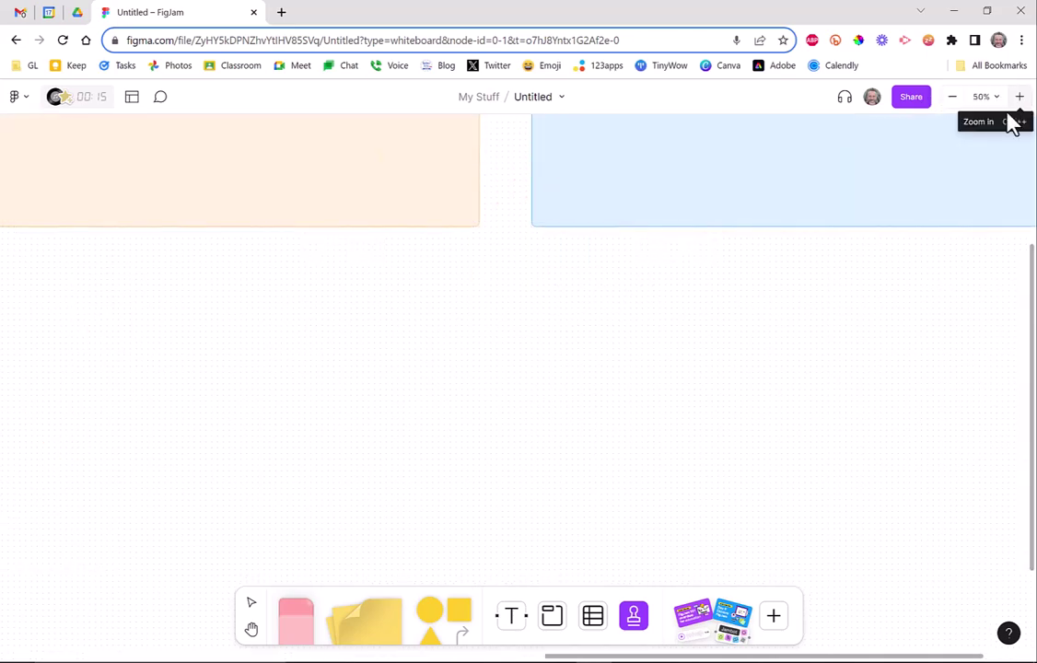
pyautogui.scroll(3, 971, 224)
pyautogui.scroll(-1, 829, 457)
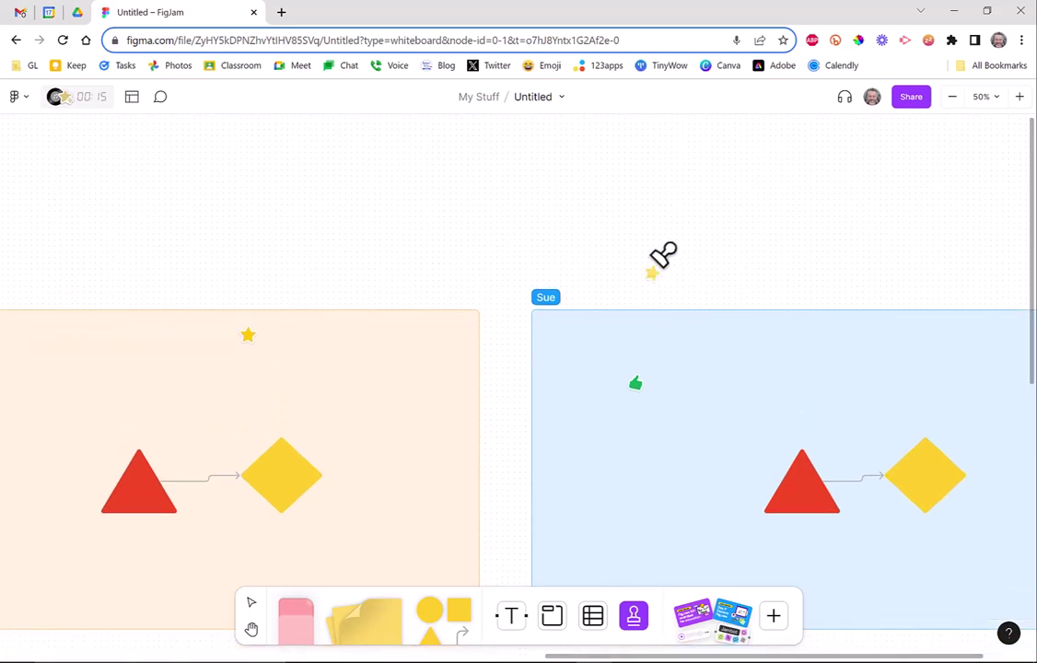
pyautogui.click(275, 181)
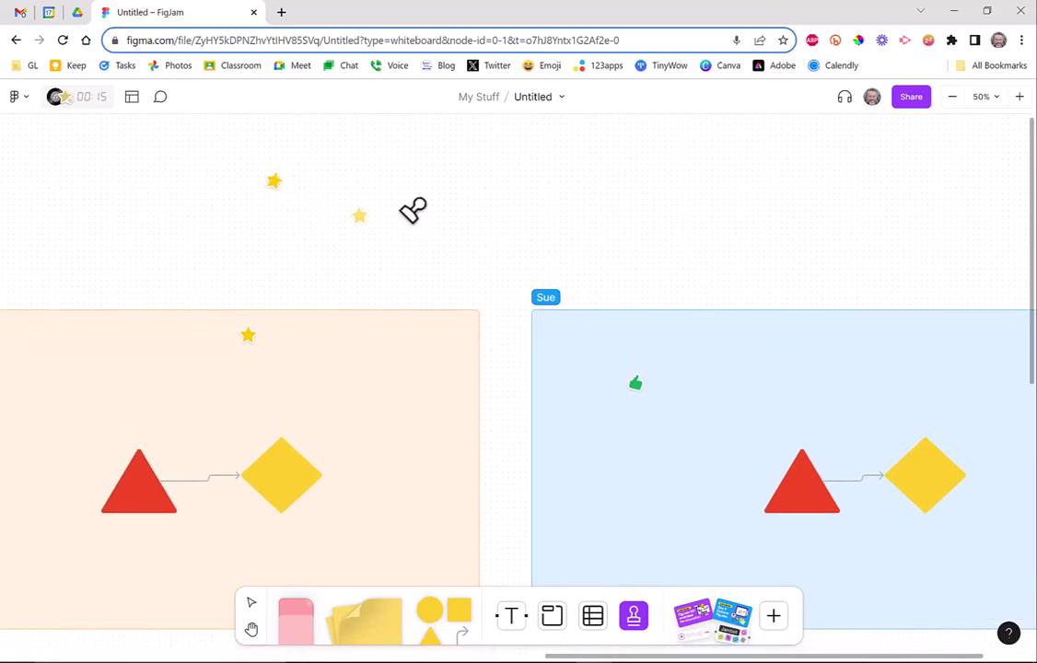
# Place four avatar stamps above the sections.
pyautogui.click(631, 616)
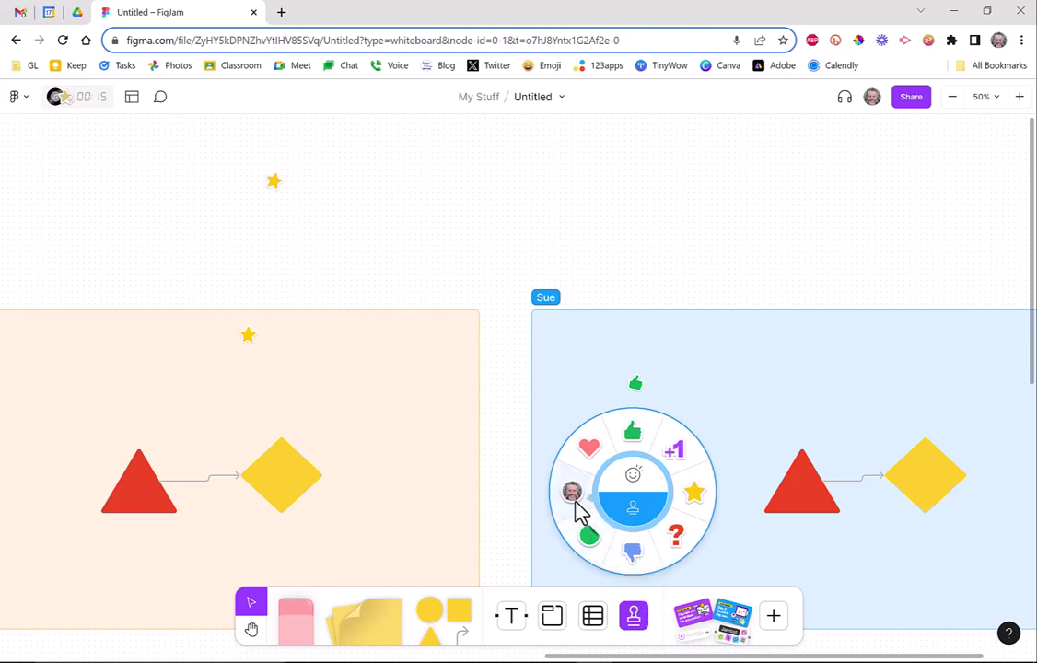
pyautogui.click(571, 490)
pyautogui.click(567, 256)
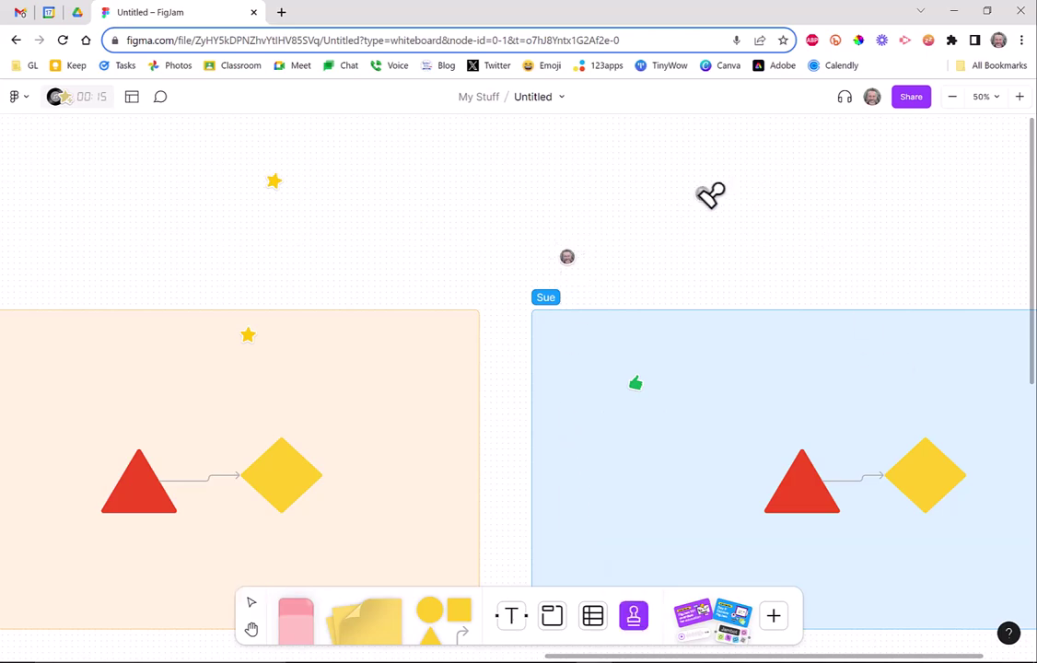
pyautogui.click(292, 244)
pyautogui.click(185, 232)
pyautogui.click(769, 364)
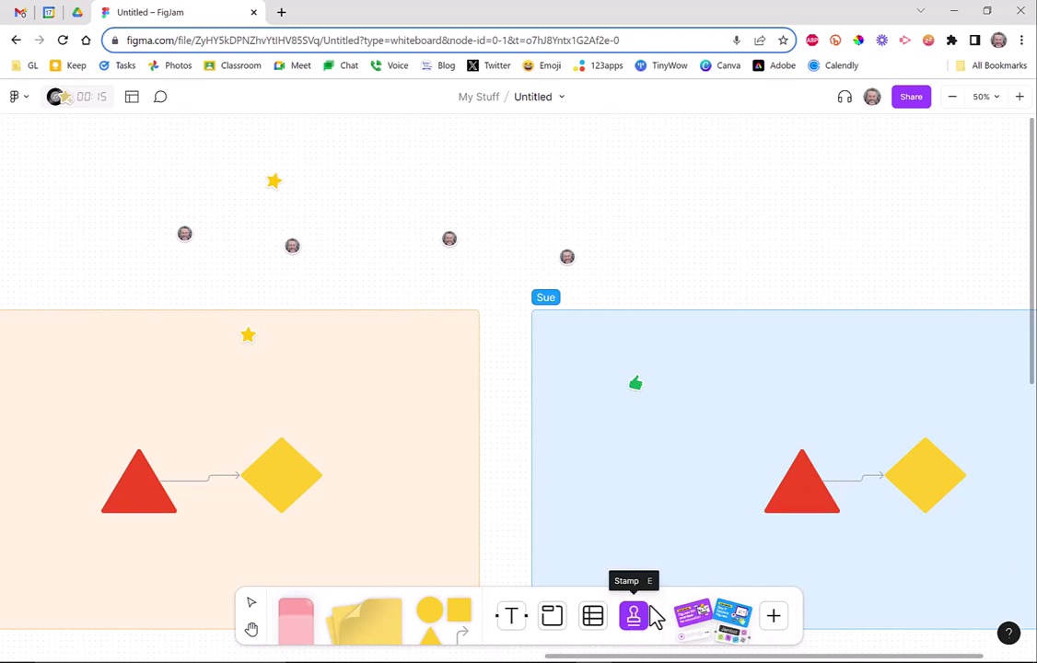
# Add a 'What candy do you like' poll with Kit Kat and M&M options in empty space.
pyautogui.click(251, 629)
pyautogui.moveTo(677, 280); pyautogui.dragTo(98, 222)
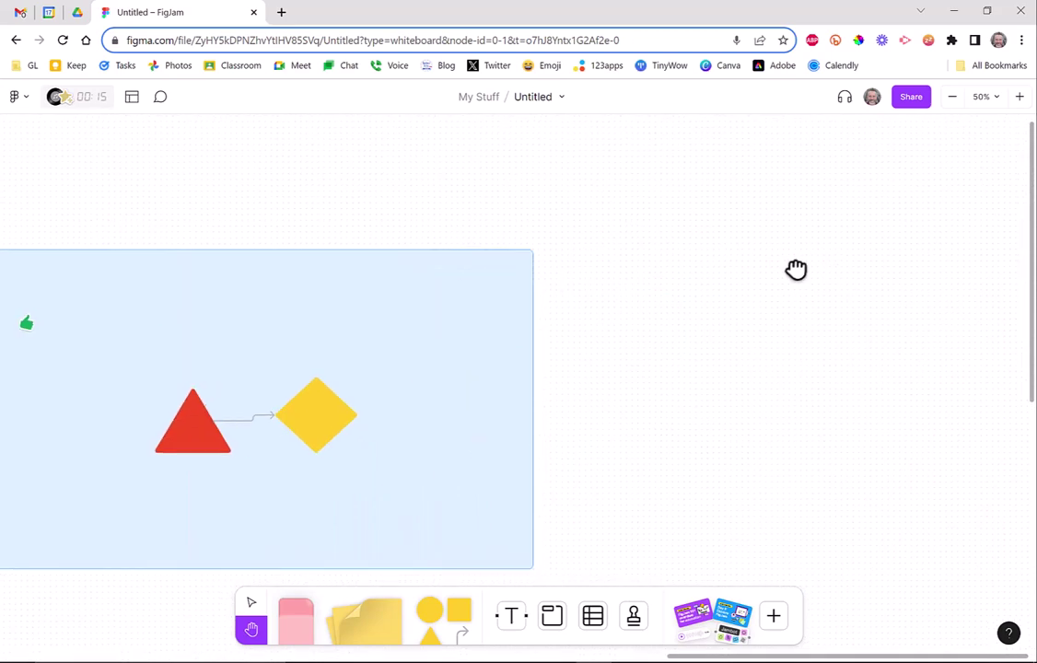
pyautogui.moveTo(670, 289); pyautogui.dragTo(486, 266)
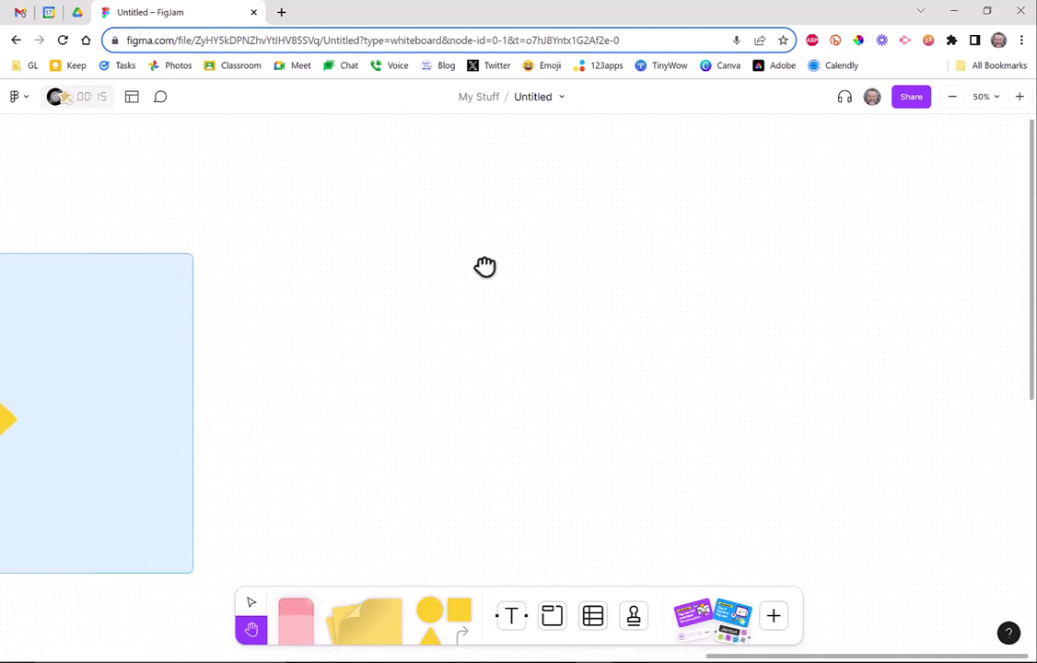
pyautogui.click(773, 617)
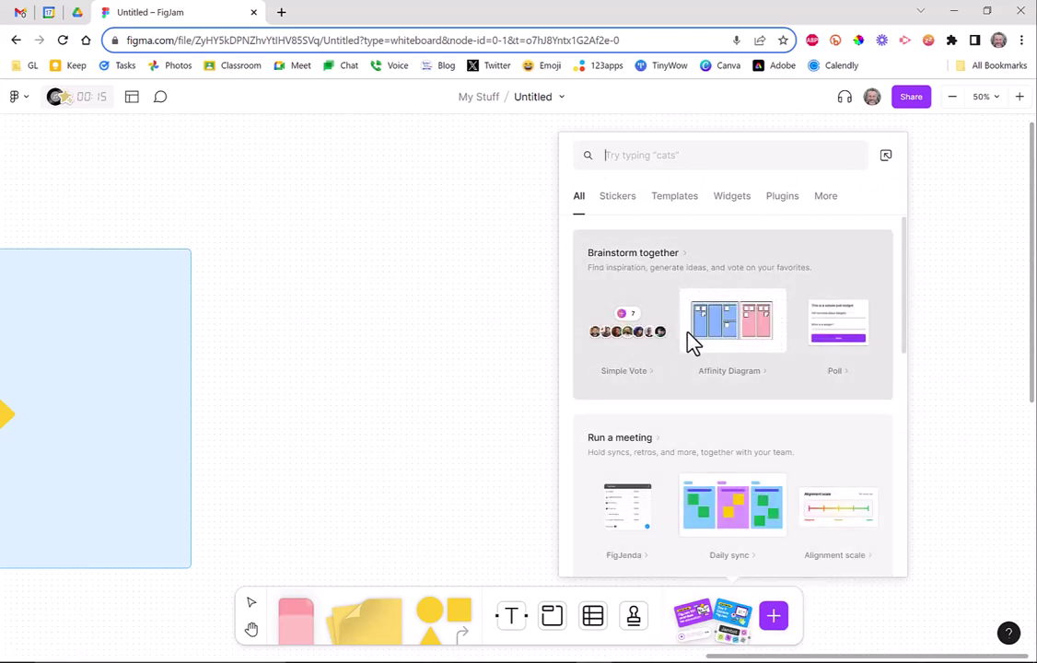
pyautogui.click(838, 332)
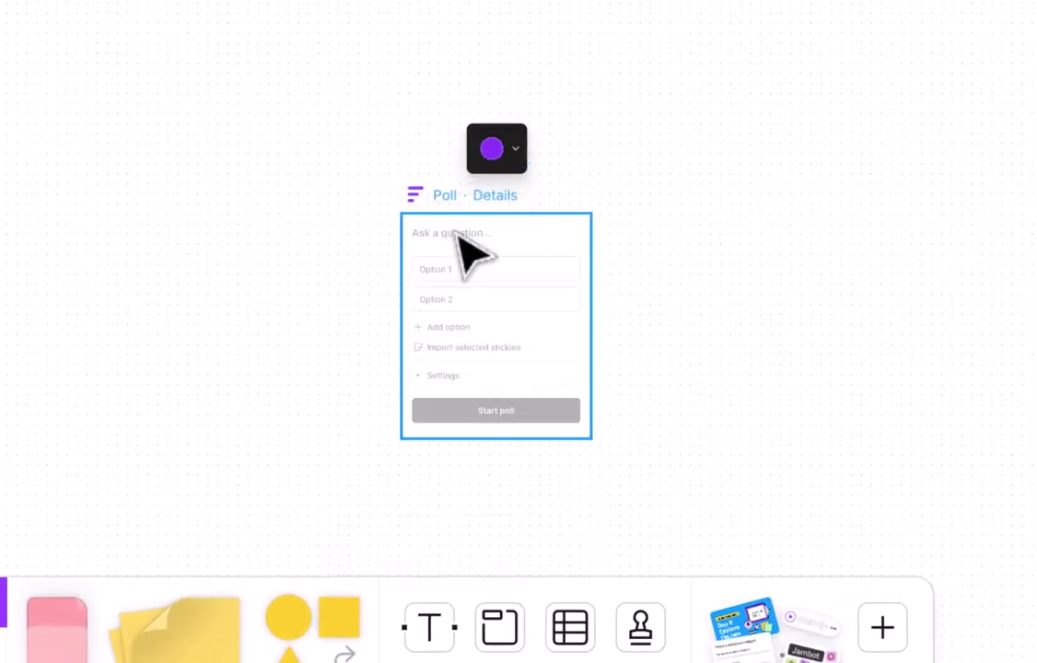
pyautogui.click(456, 269)
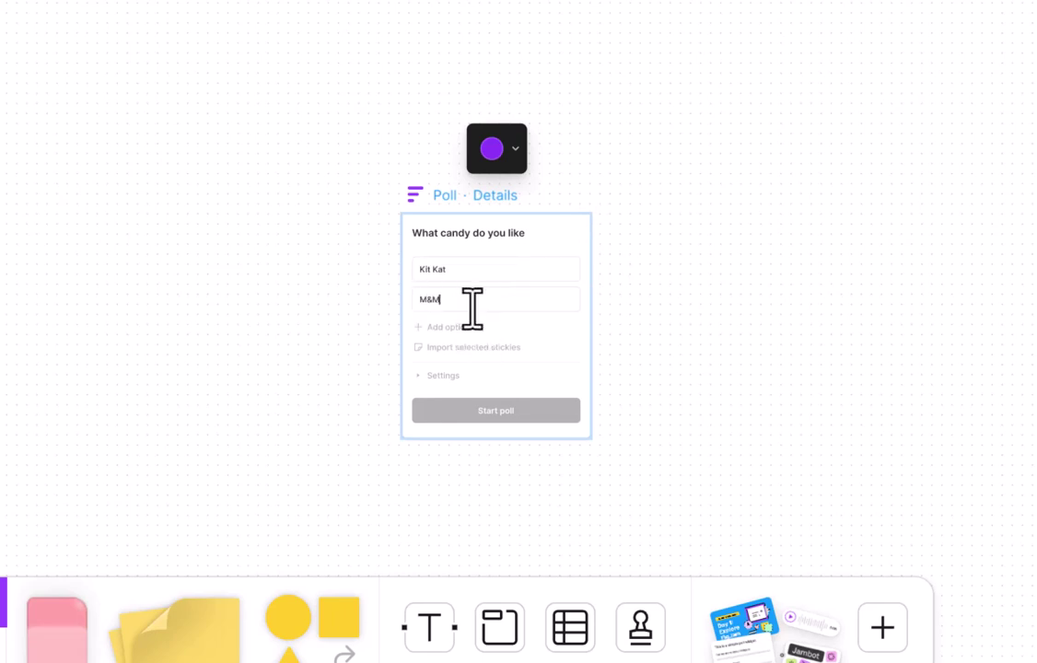
pyautogui.click(553, 431)
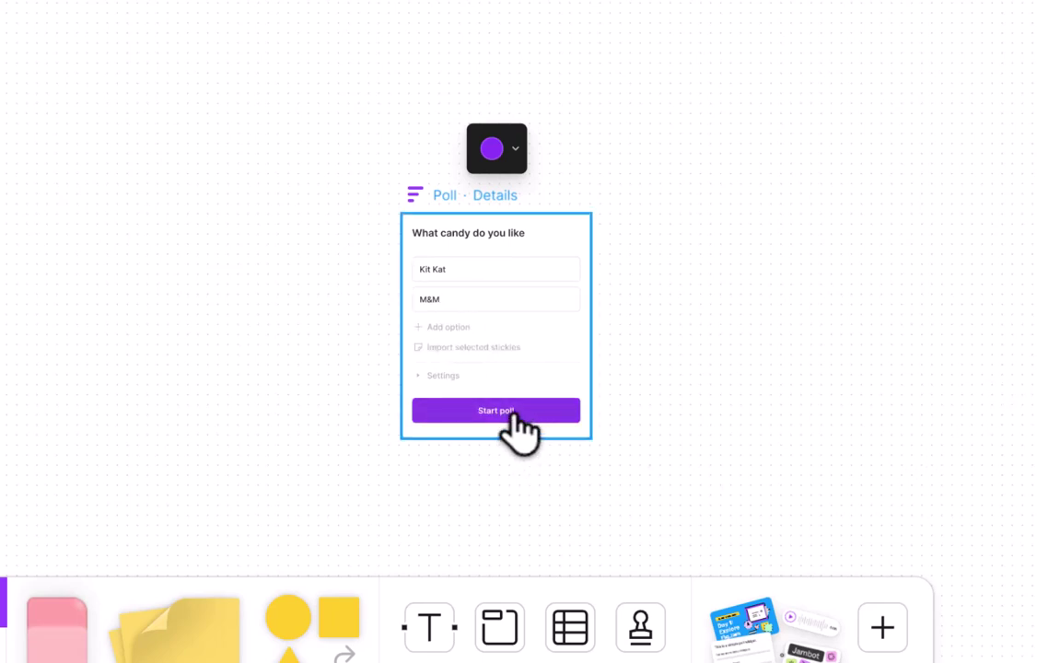
# Start the poll and cast a vote for Kit Kat.
pyautogui.click(255, 253)
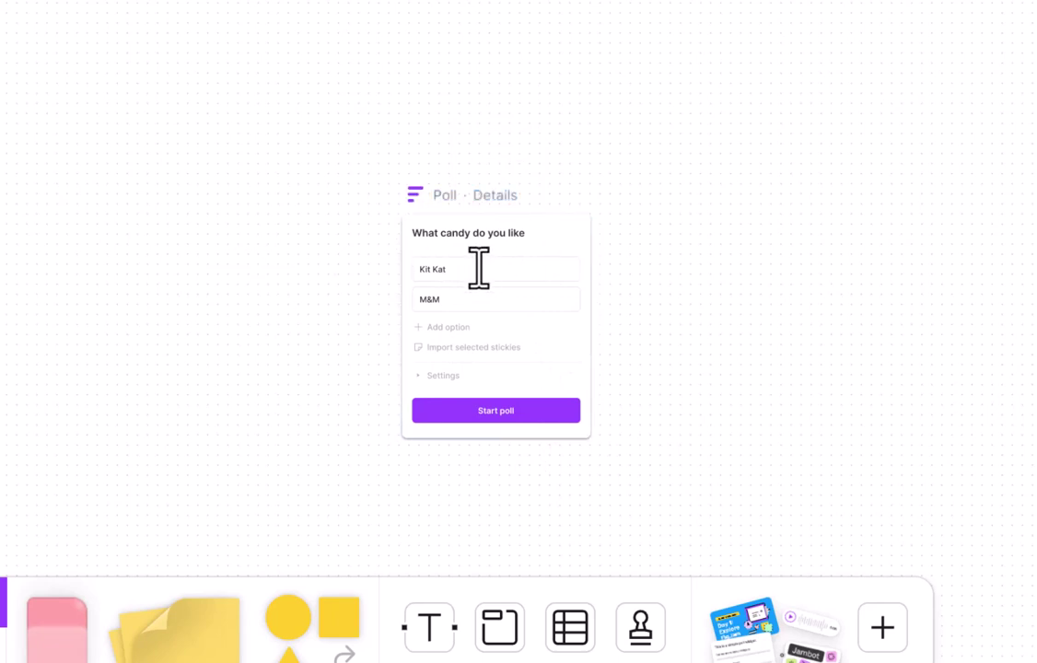
pyautogui.click(469, 267)
pyautogui.click(644, 207)
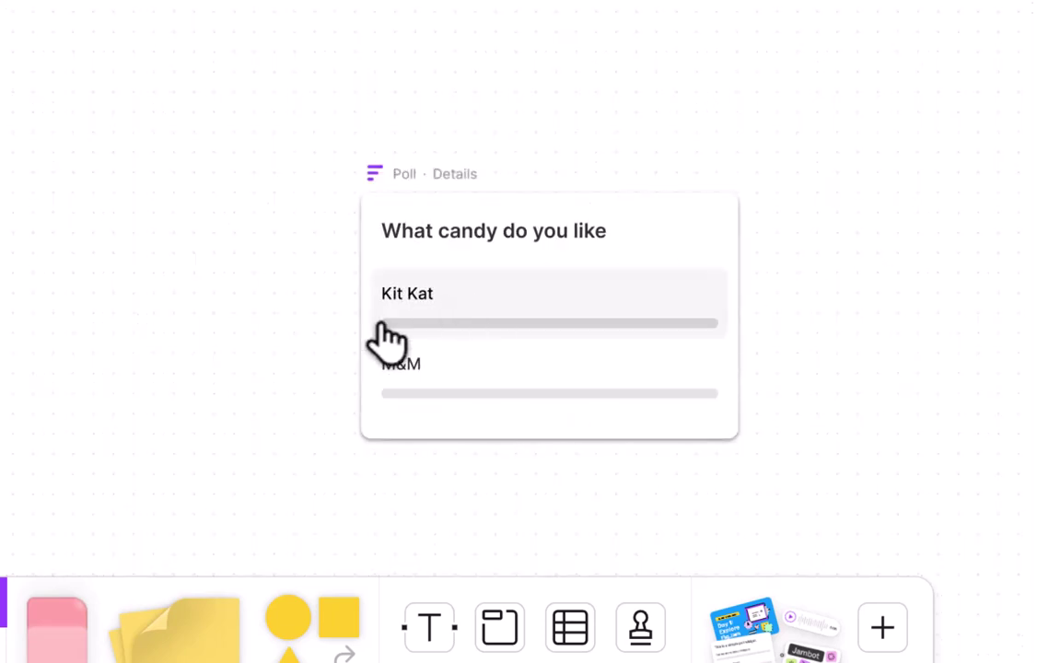
pyautogui.click(419, 325)
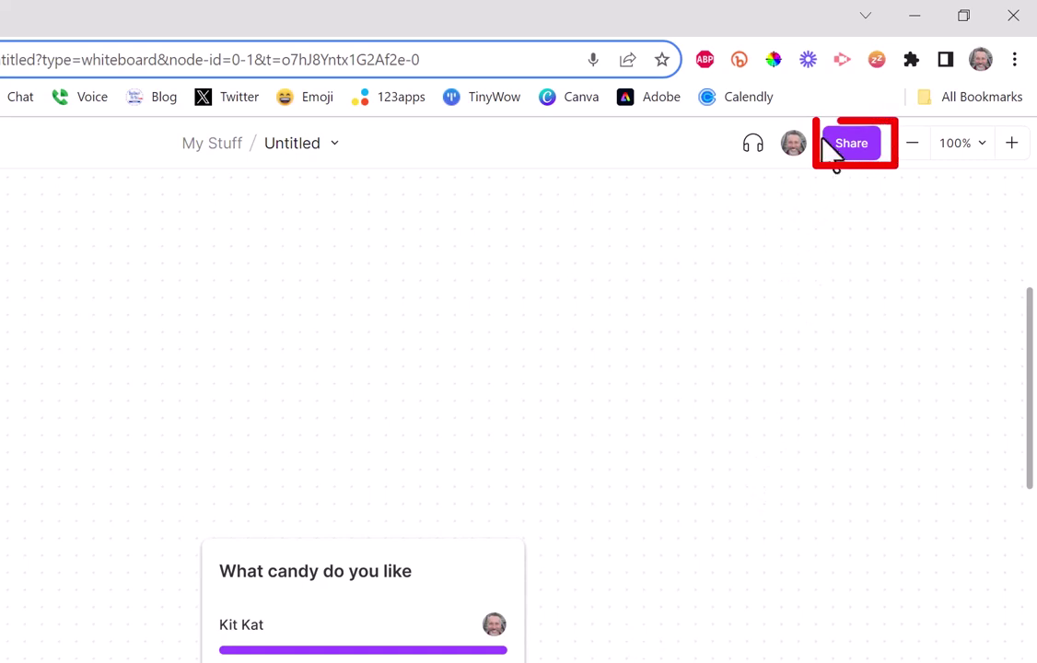
# Invite the collaborator by e-mail to the board with can edit access.
pyautogui.click(850, 148)
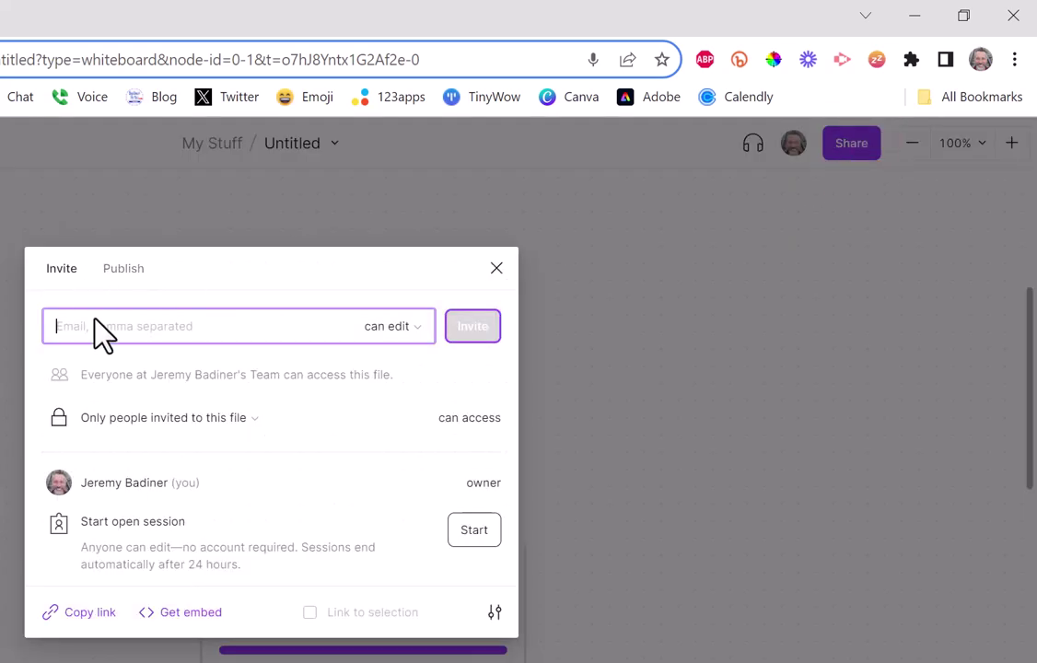
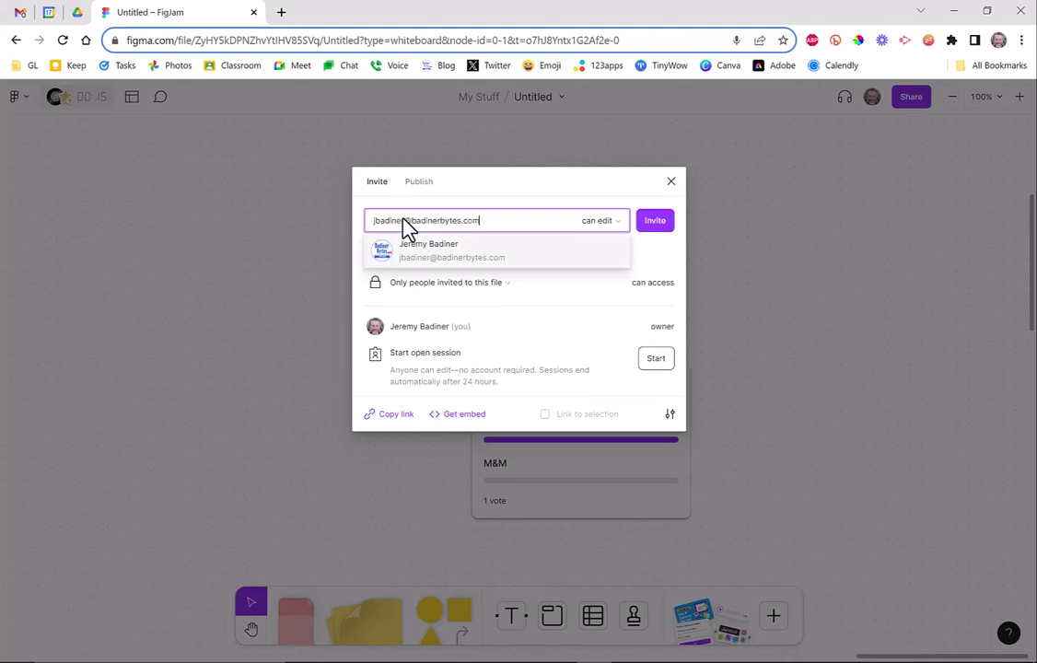
pyautogui.click(443, 255)
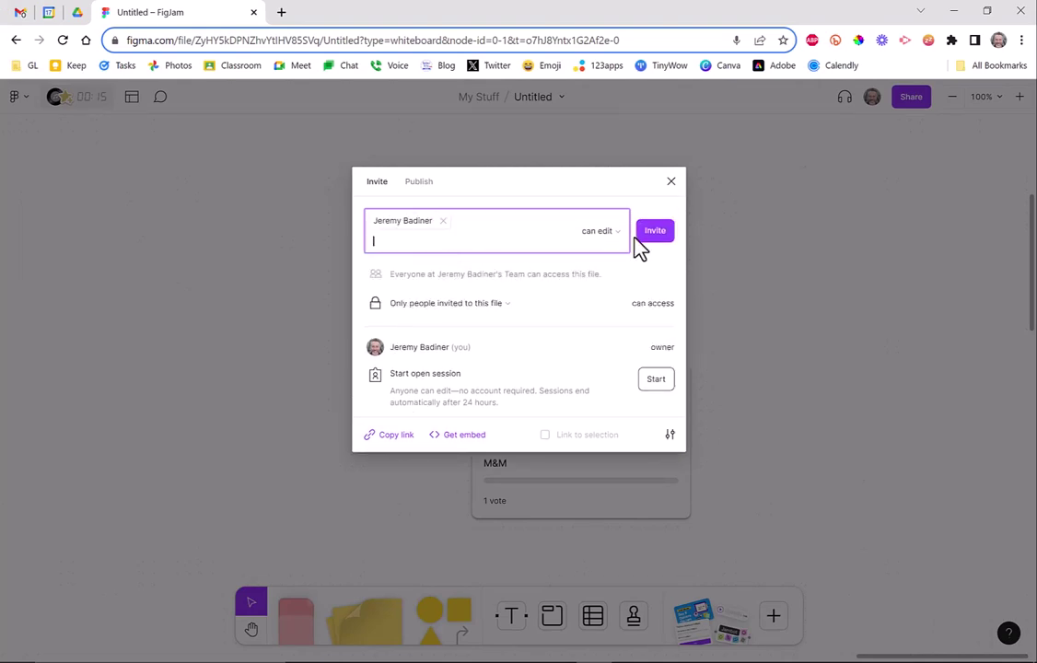
pyautogui.click(654, 230)
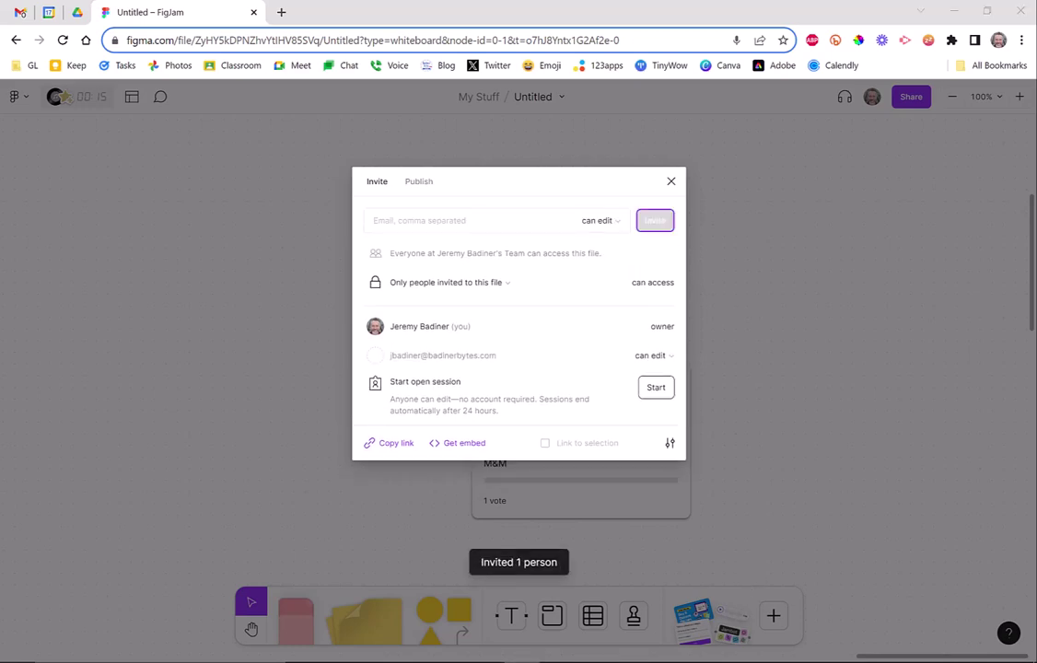
# Open the Figma invite in Gmail, tile Gmail left and FigJam right, then open the board link.
pyautogui.moveTo(389, 250); pyautogui.dragTo(407, 12)
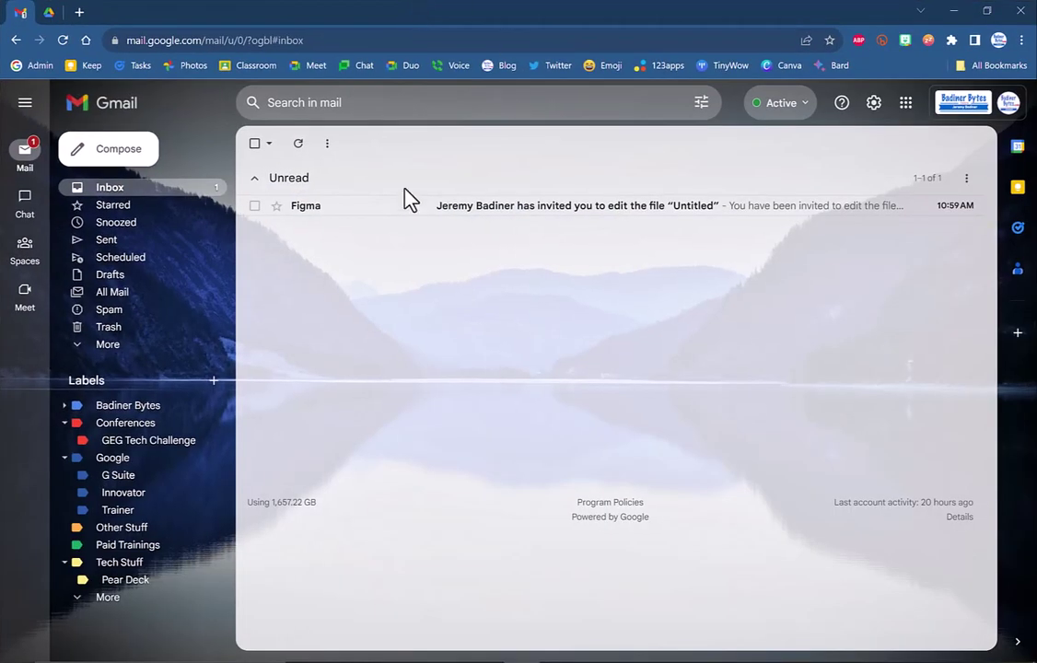
pyautogui.click(316, 207)
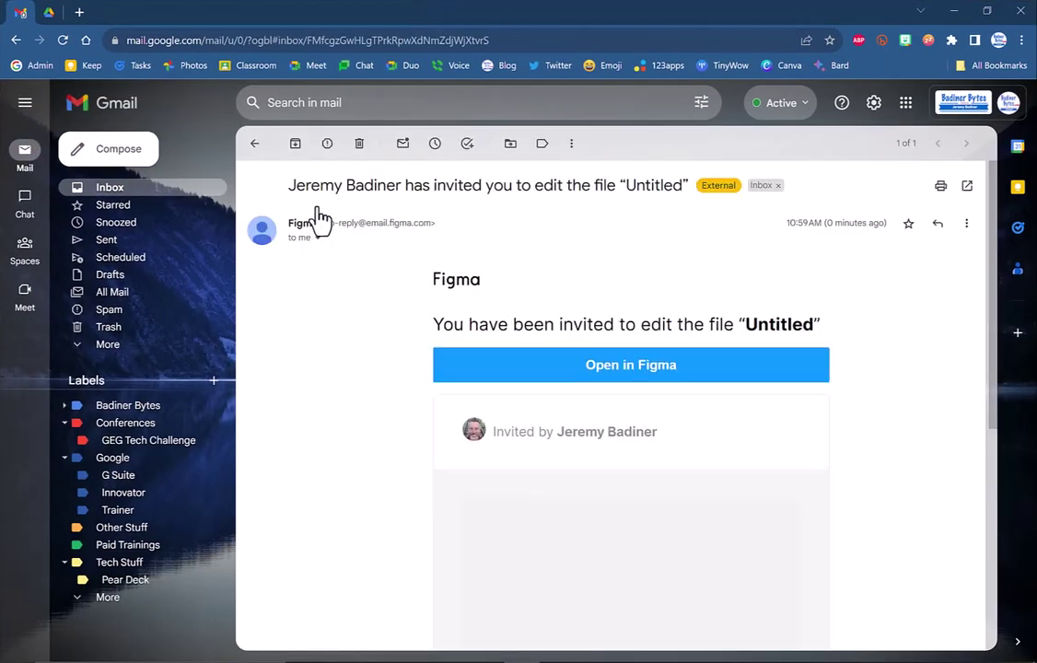
pyautogui.moveTo(459, 23); pyautogui.dragTo(1, 97)
pyautogui.click(635, 182)
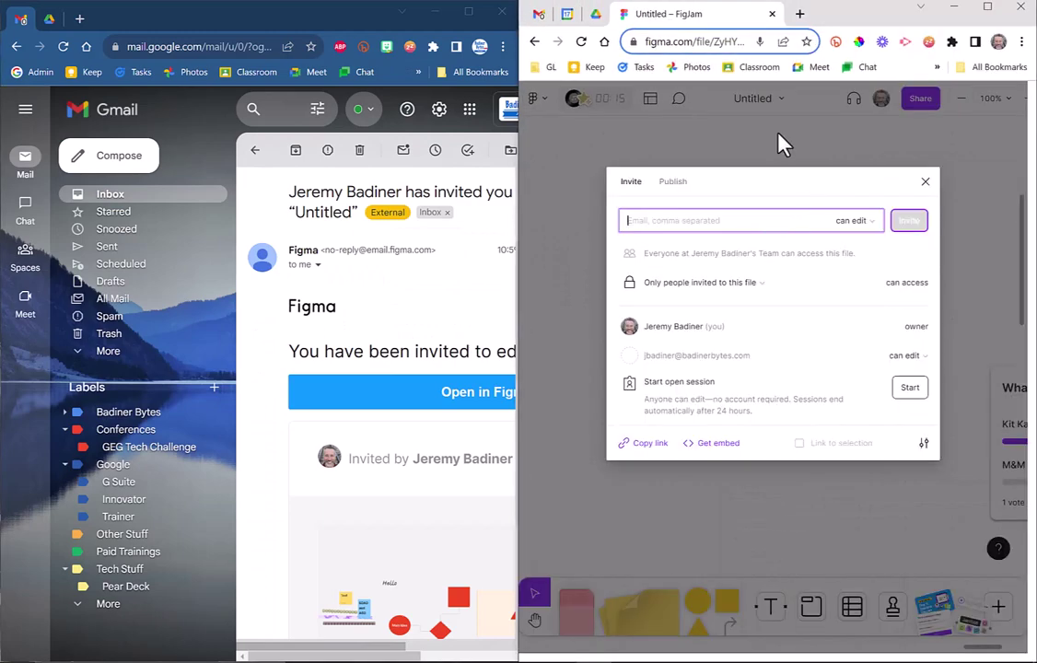
pyautogui.click(361, 507)
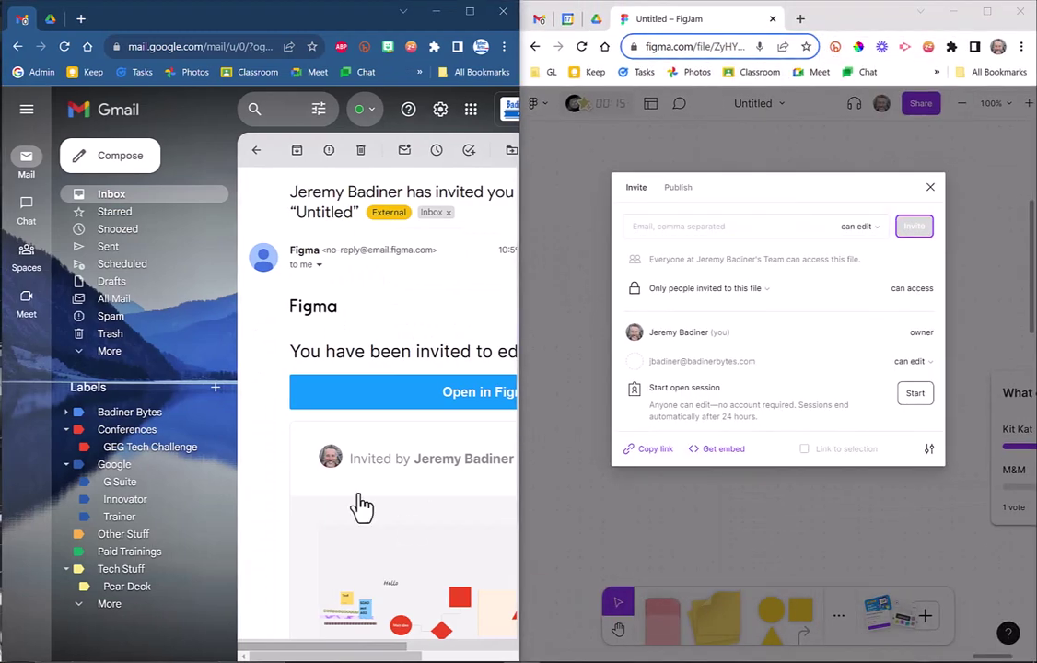
pyautogui.click(351, 603)
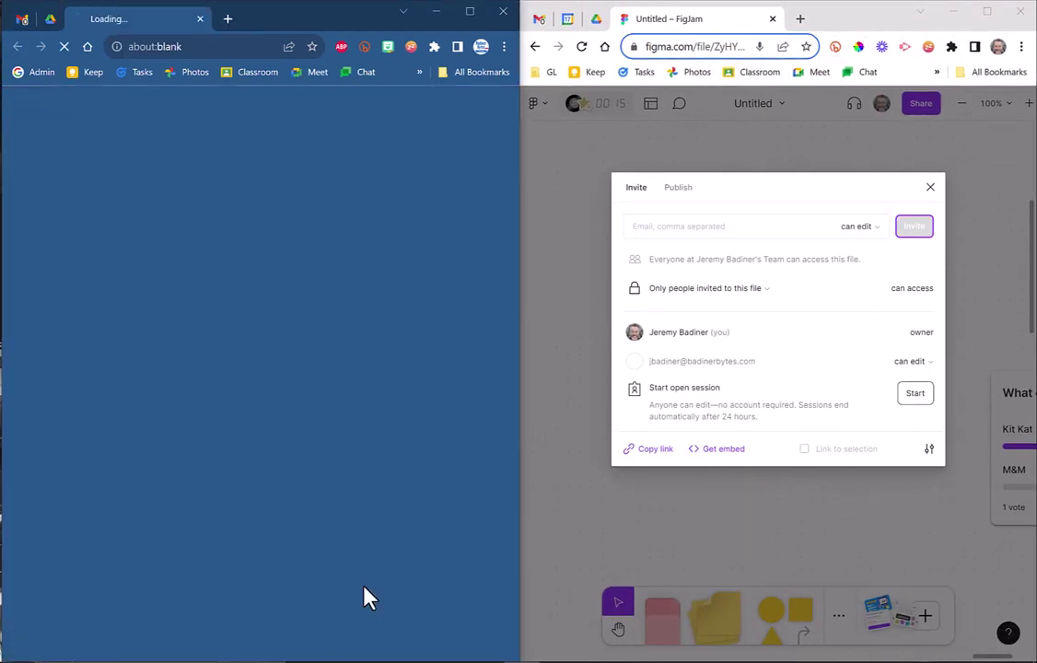
# Close the Share dialog, pan the shared board and open the zoom menu.
pyautogui.click(930, 187)
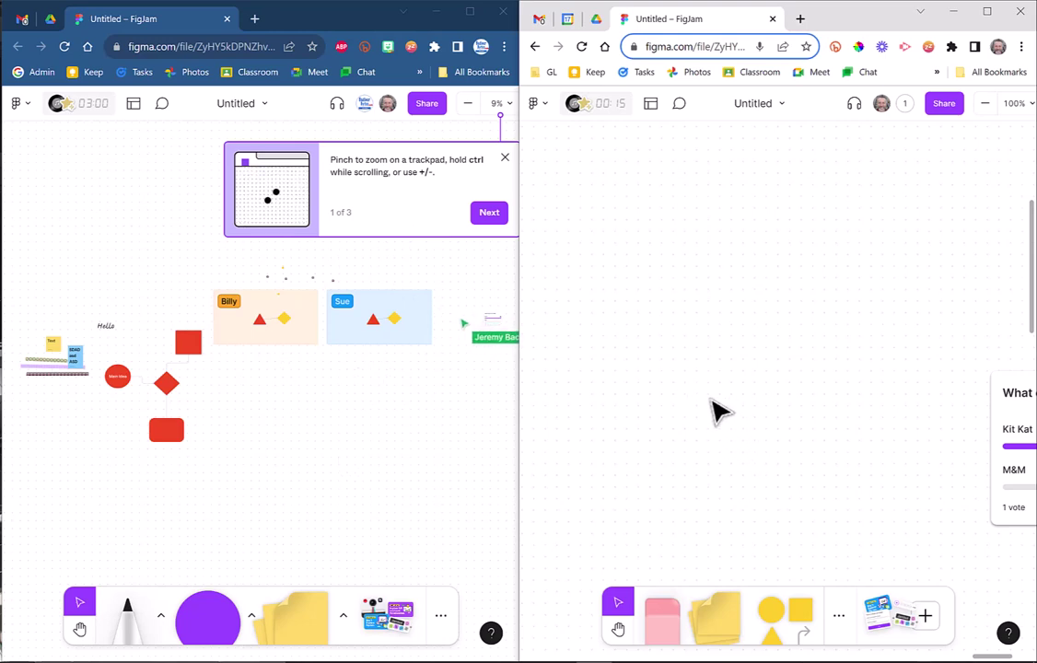
pyautogui.click(618, 629)
pyautogui.scroll(5, 858, 410)
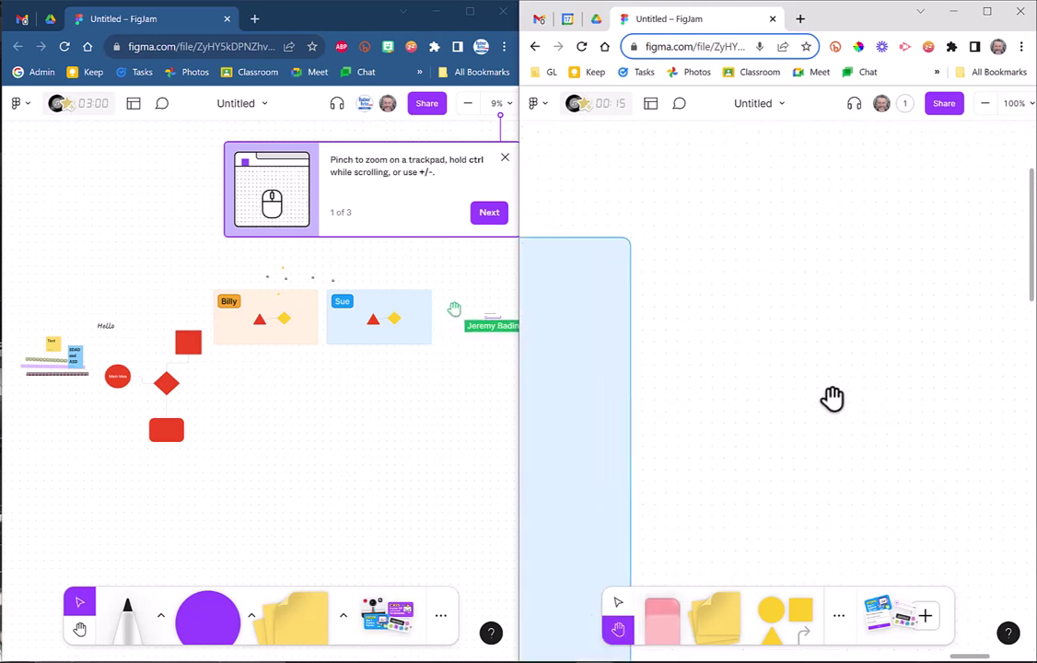
pyautogui.click(1015, 104)
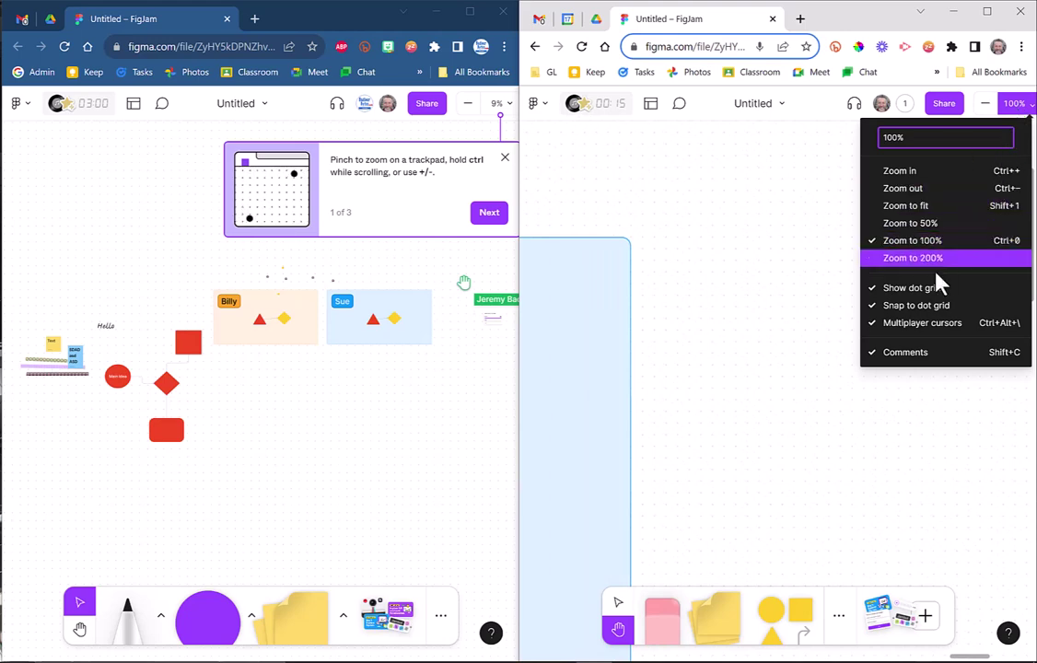
# Zoom both board windows to 50% and drag the candy poll into view.
pyautogui.click(898, 224)
pyautogui.moveTo(748, 454); pyautogui.dragTo(979, 355)
pyautogui.moveTo(907, 477); pyautogui.dragTo(523, 353)
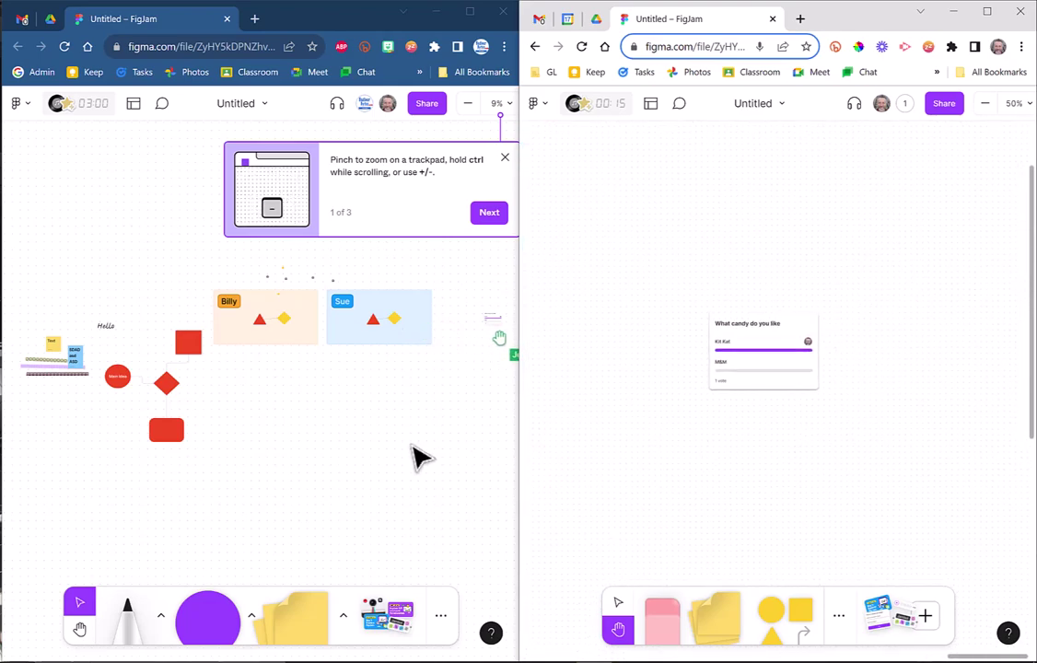
pyautogui.click(497, 107)
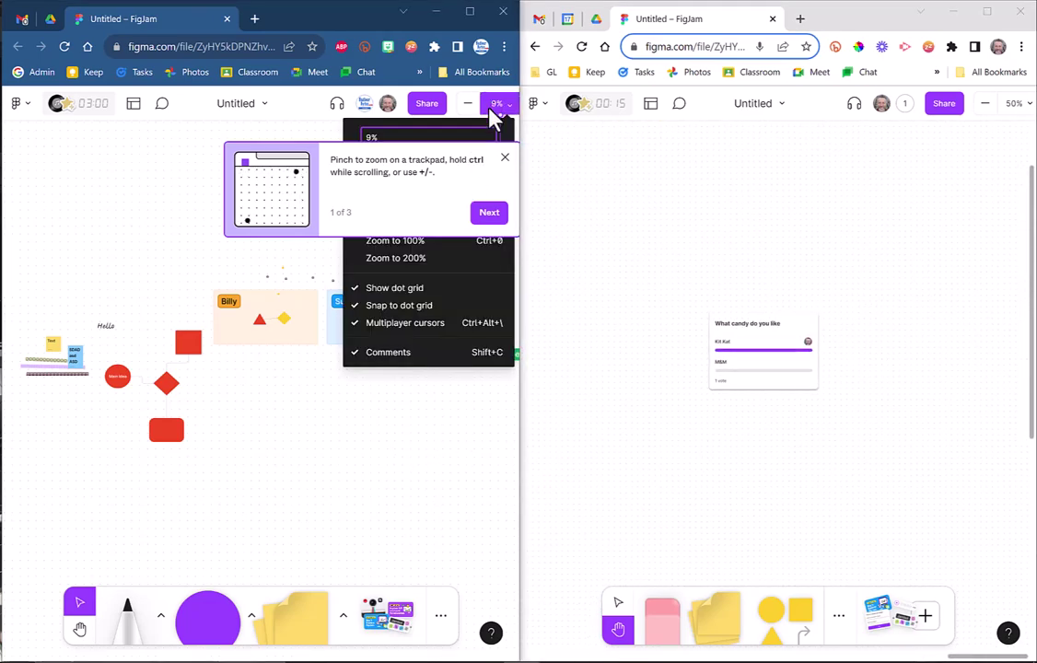
pyautogui.click(487, 213)
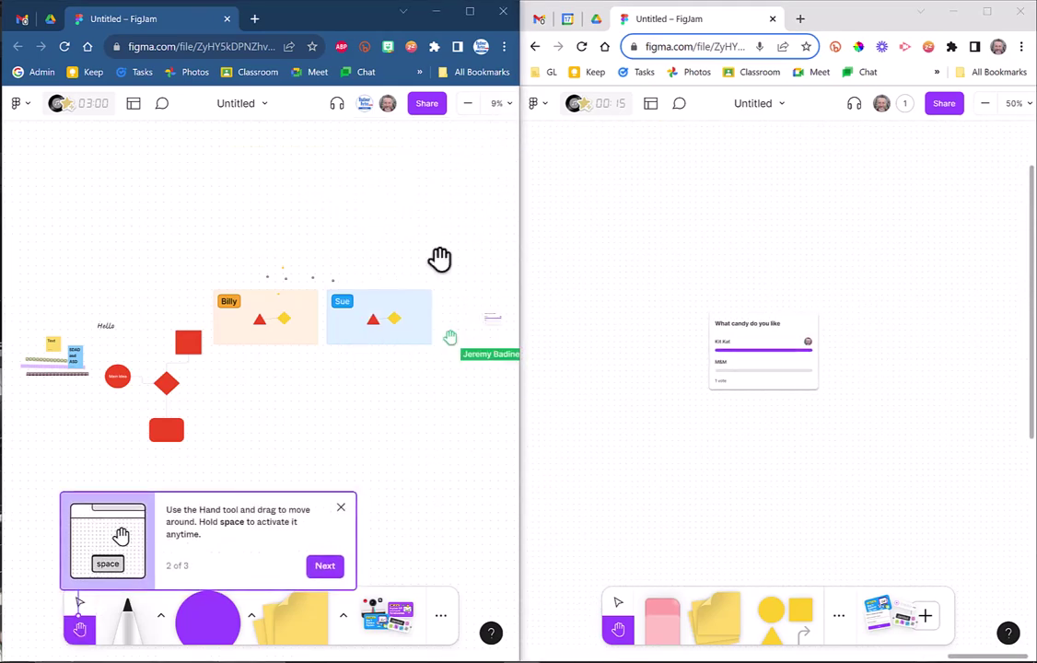
pyautogui.click(498, 107)
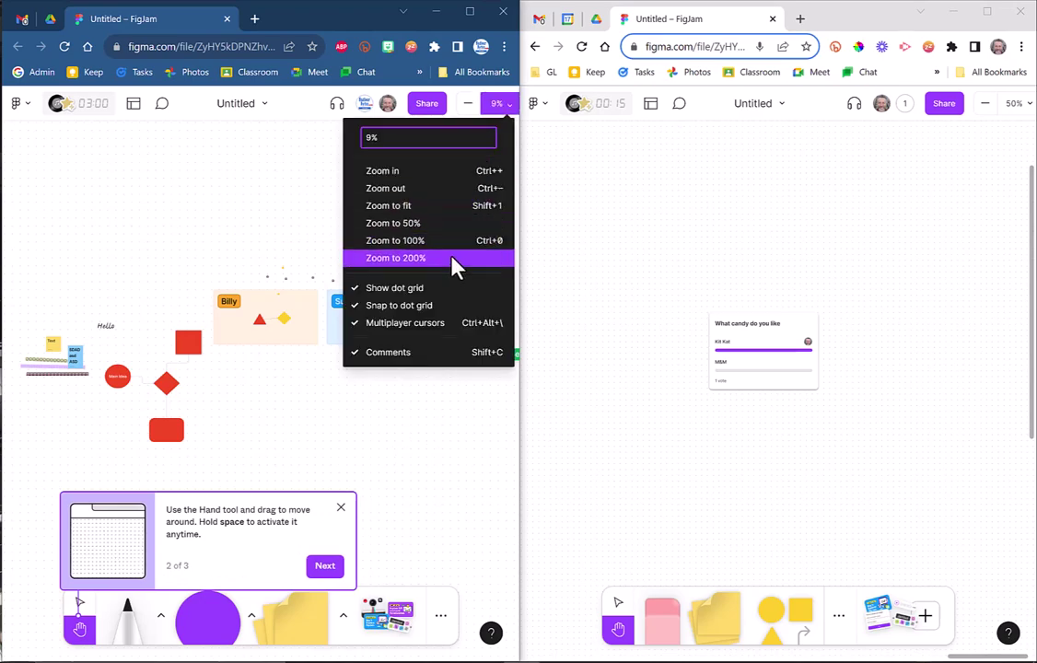
pyautogui.click(448, 223)
# Pan to the candy poll, dismiss the spotlight tip, and vote M&M in the left window.
pyautogui.scroll(5, 398, 389)
pyautogui.hscroll(3, 281, 300)
pyautogui.hscroll(5, 281, 300)
pyautogui.scroll(3, 297, 355)
pyautogui.hscroll(3, 467, 363)
pyautogui.hscroll(6, 389, 351)
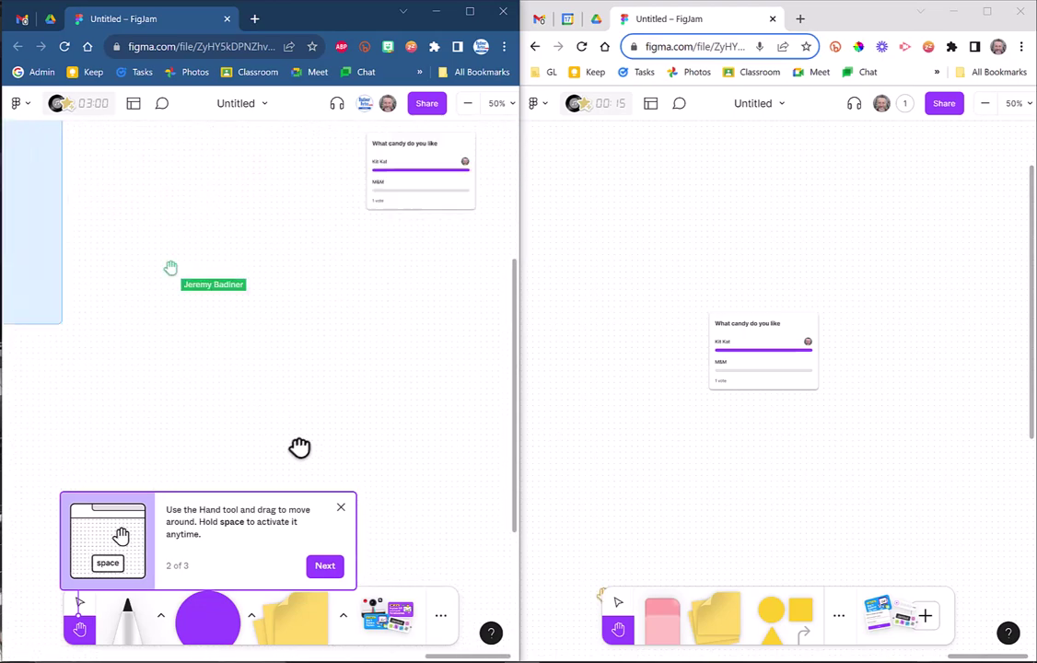
pyautogui.scroll(2, 335, 381)
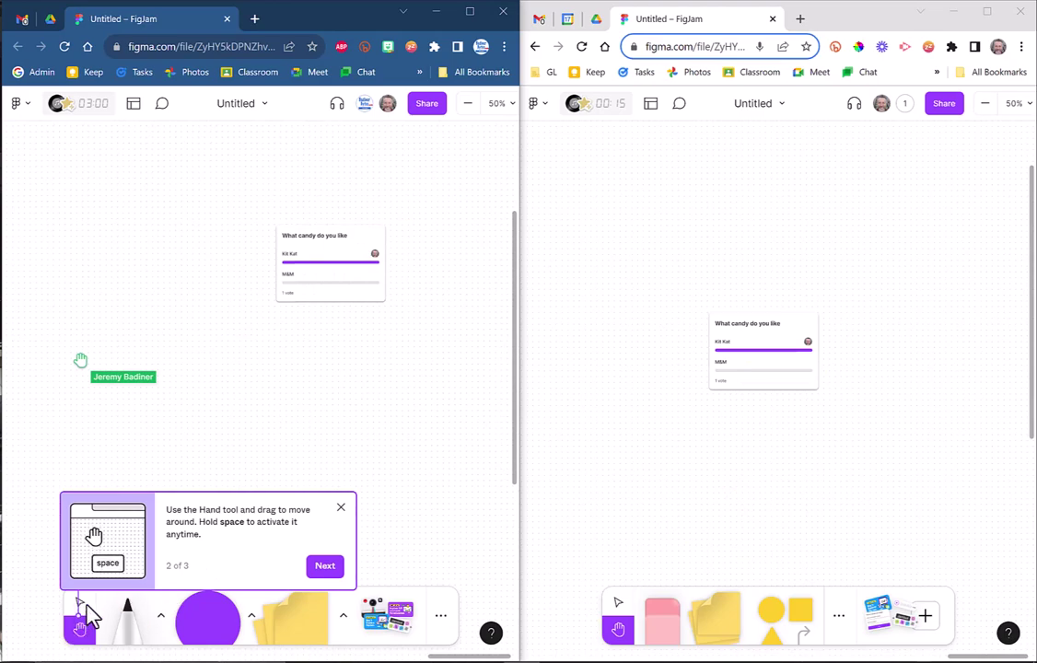
pyautogui.click(341, 509)
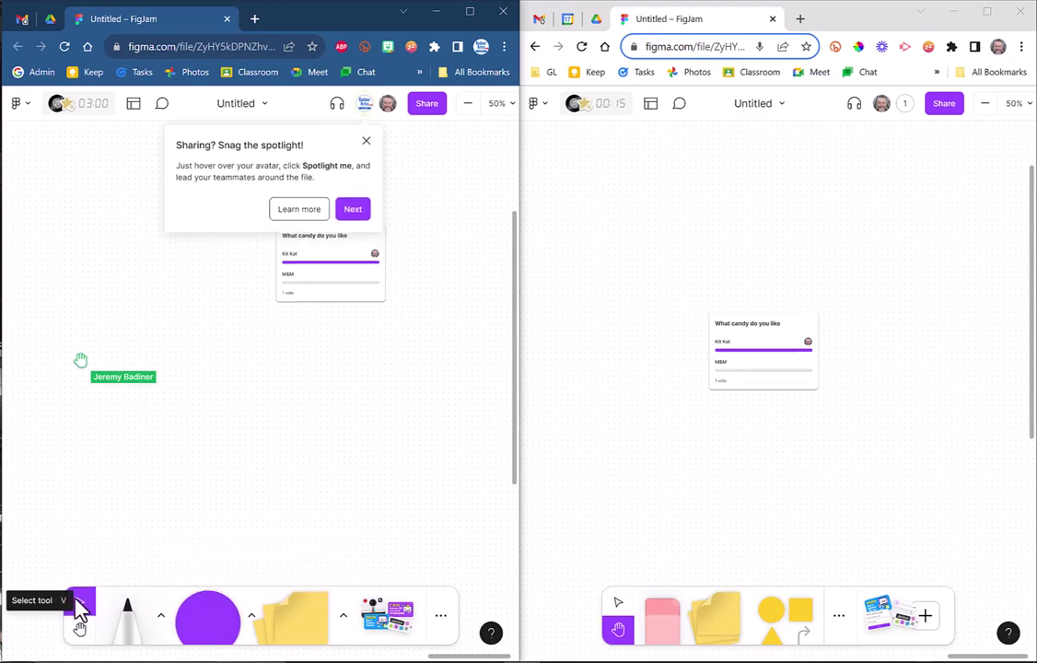
pyautogui.click(365, 144)
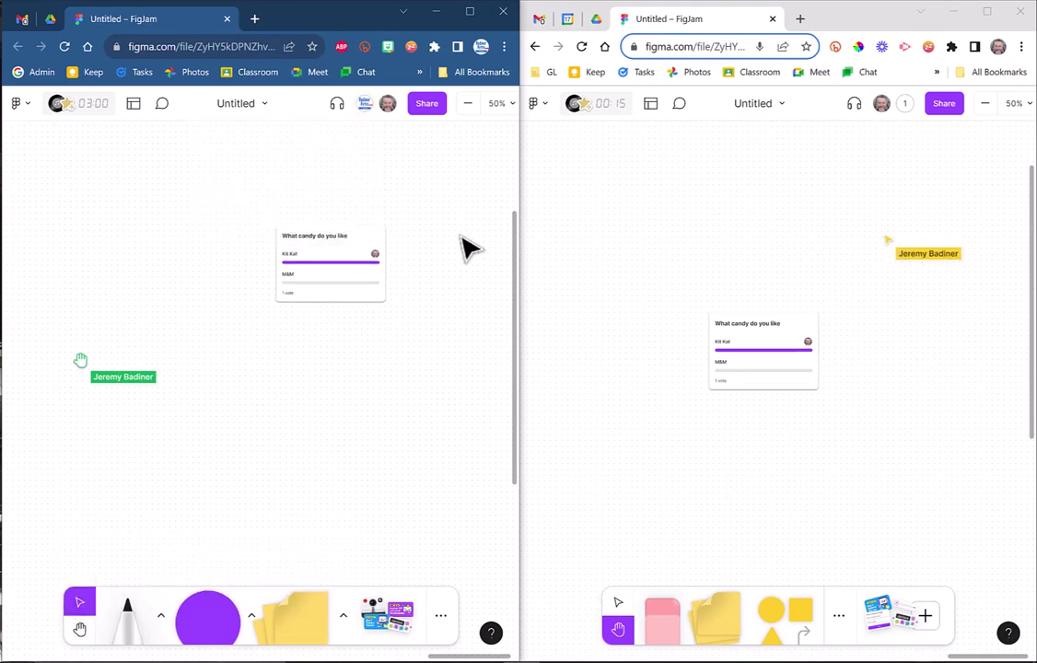
pyautogui.click(304, 286)
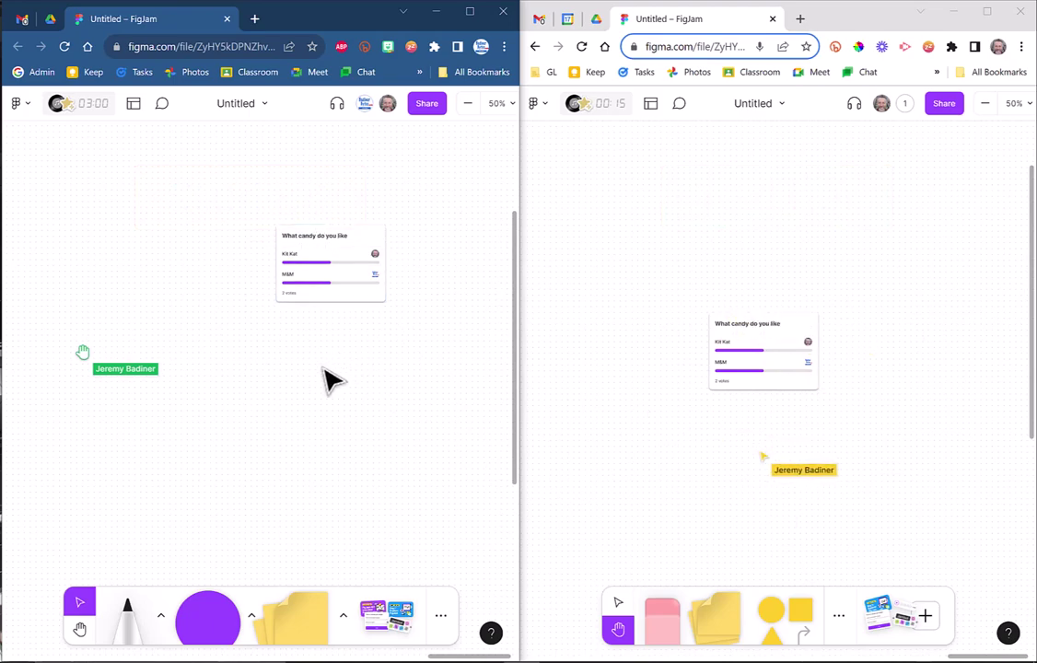
# Place a yellow sticky note reading 'Live Action' below the candy poll.
pyautogui.click(279, 622)
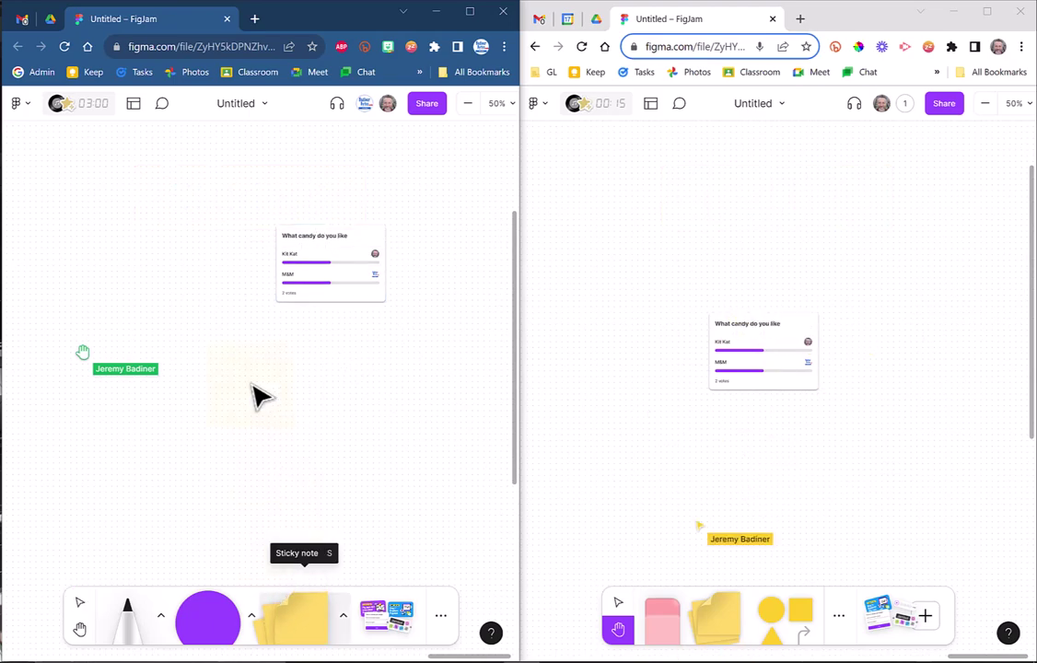
pyautogui.click(289, 425)
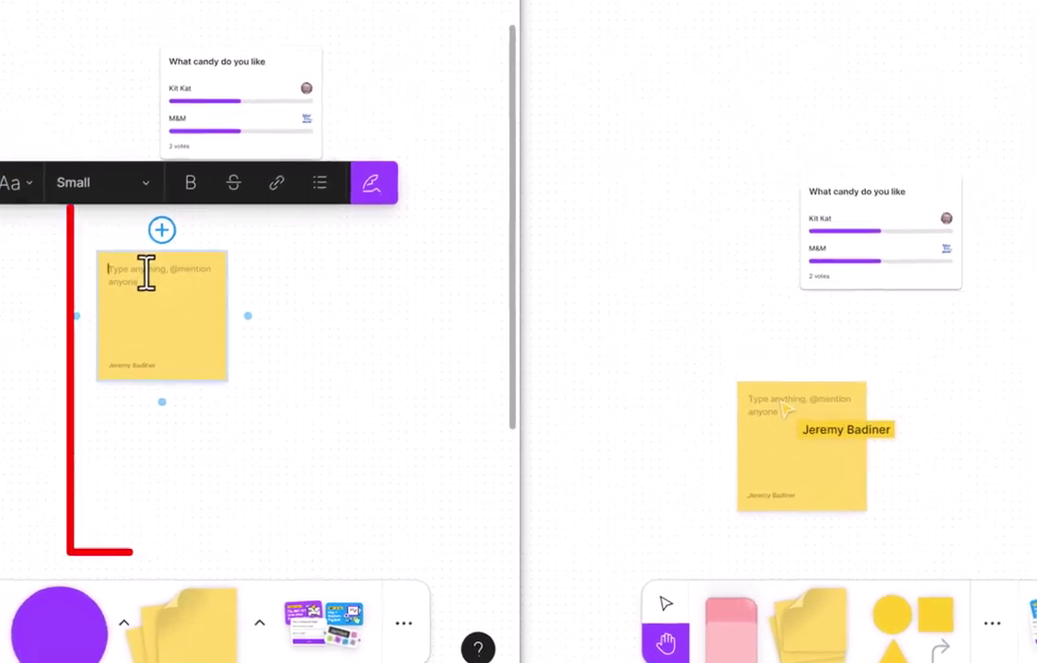
pyautogui.write('Live')
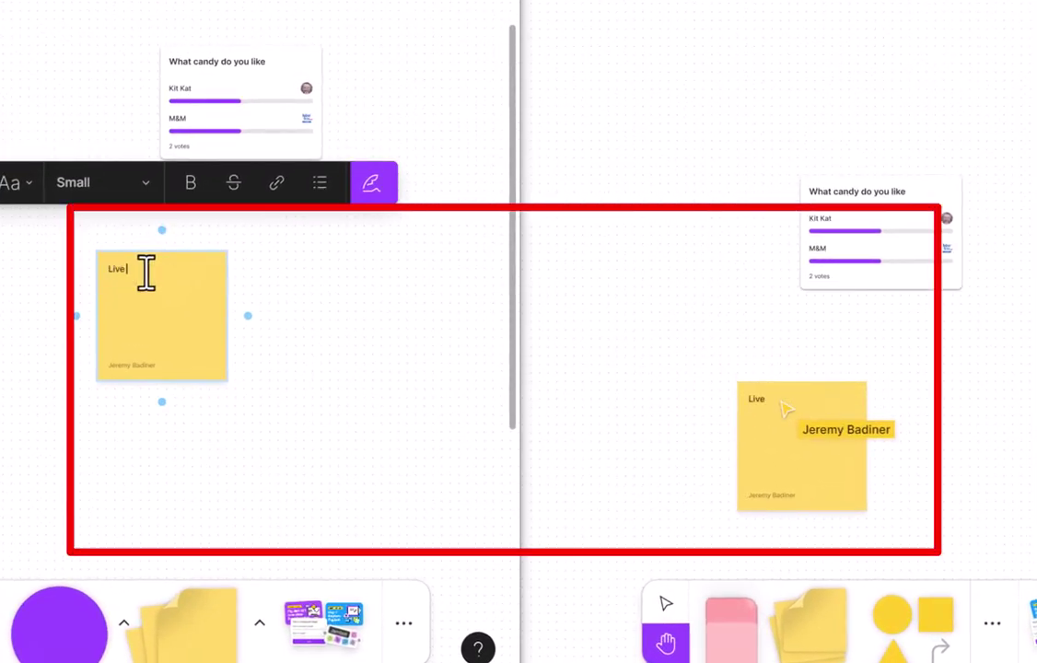
pyautogui.write(' Action')
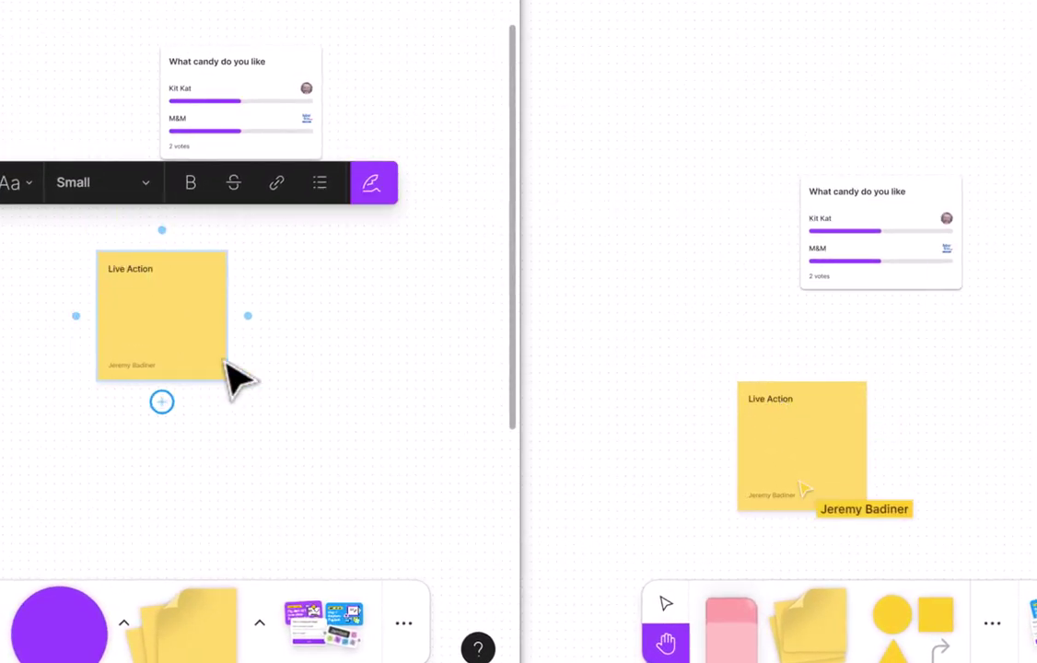
pyautogui.click(245, 373)
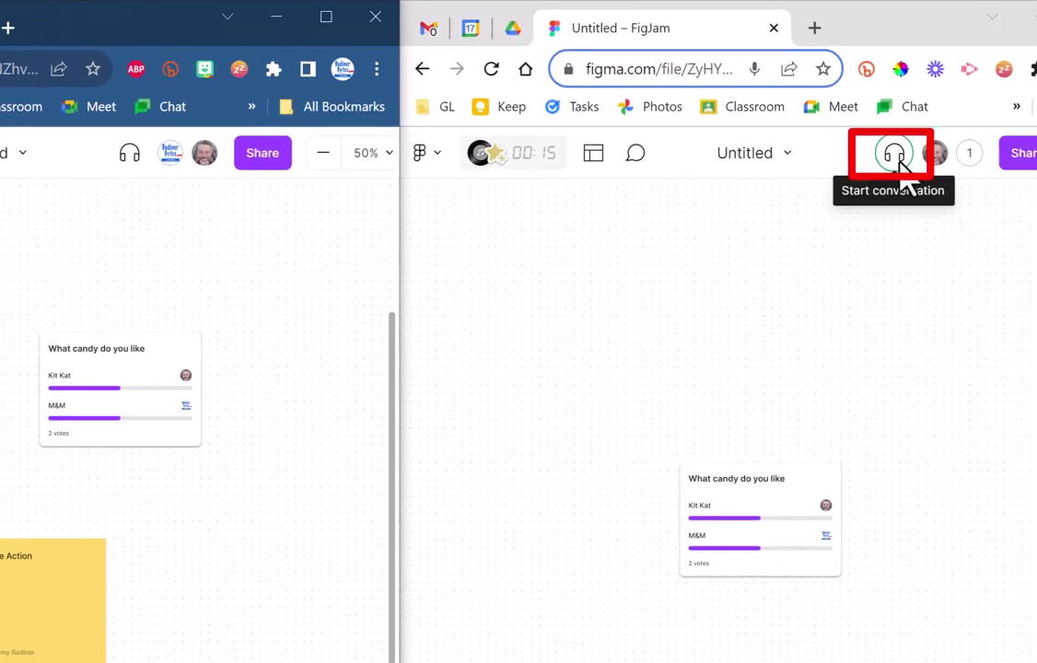
# Start a voice huddle, join from the other window, mute, then leave it in both windows.
pyautogui.click(894, 155)
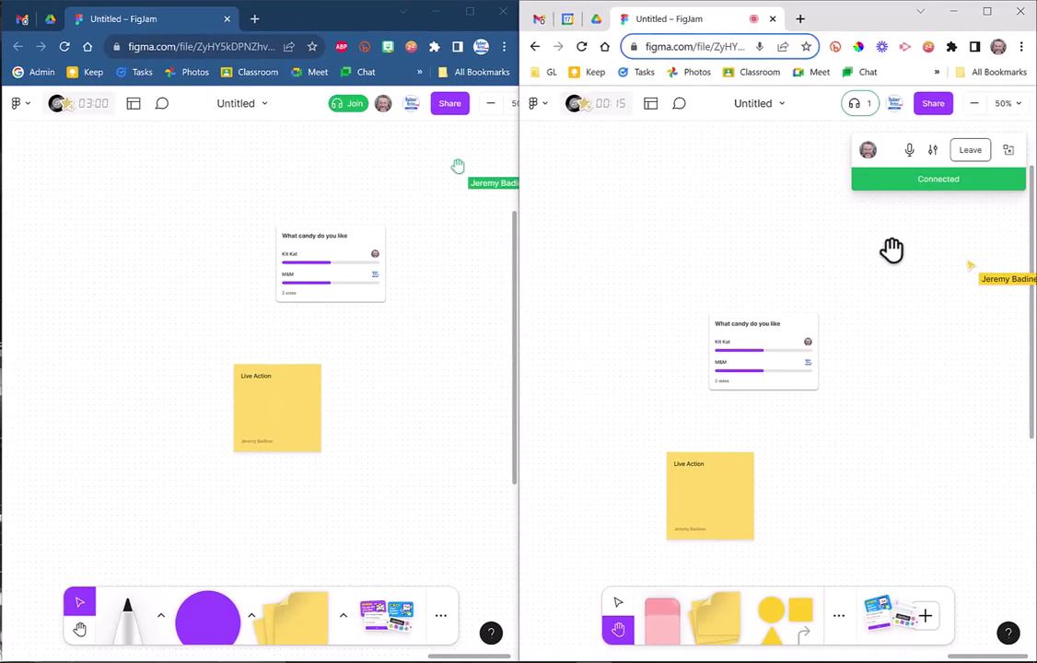
pyautogui.click(348, 105)
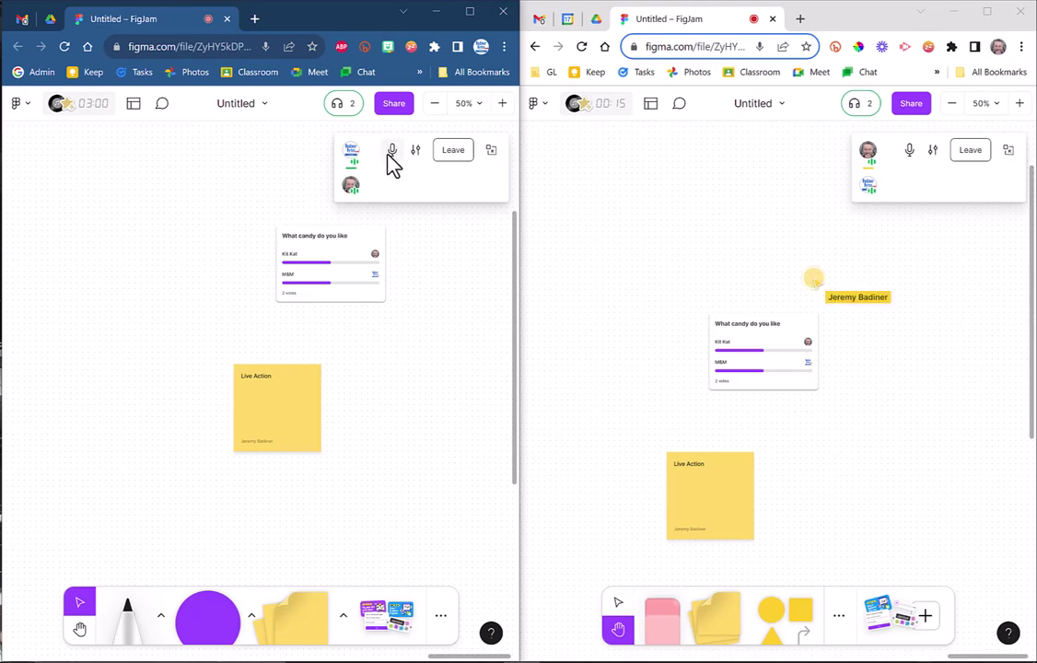
pyautogui.click(908, 150)
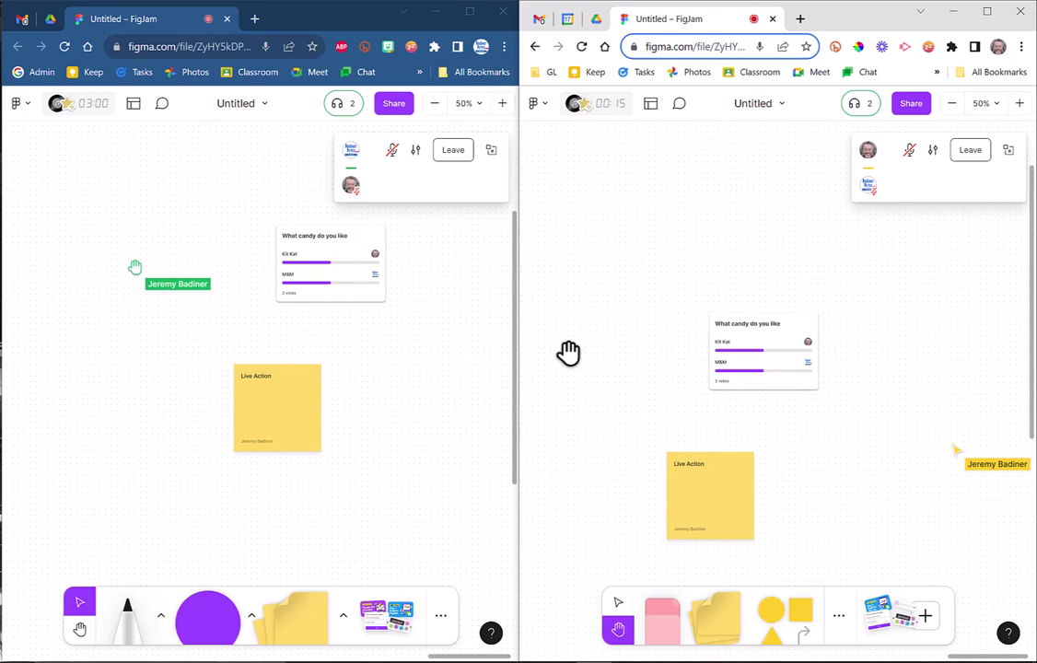
pyautogui.click(463, 152)
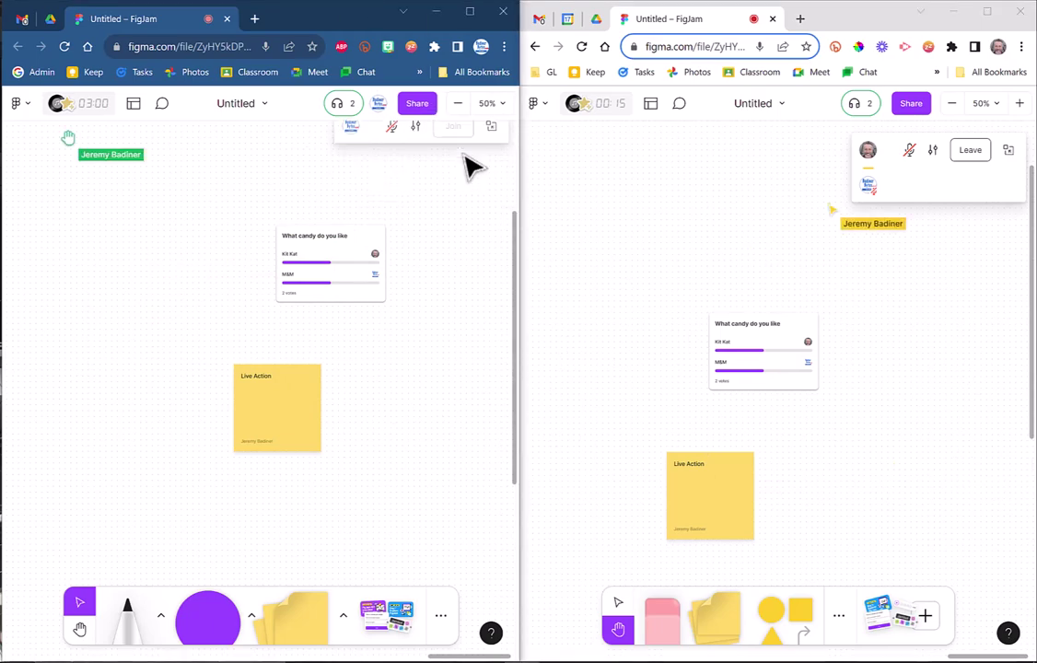
pyautogui.click(970, 150)
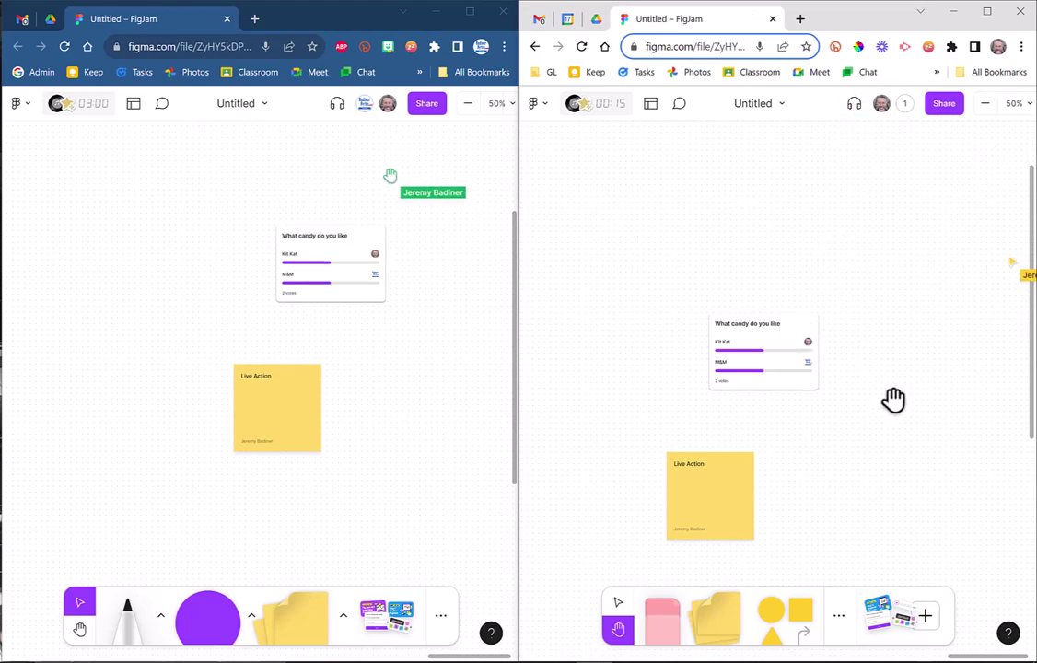
# Maximize the board's browser window to fill the screen.
pyautogui.click(468, 13)
pyautogui.press('super+Down')
pyautogui.press('super+Down')
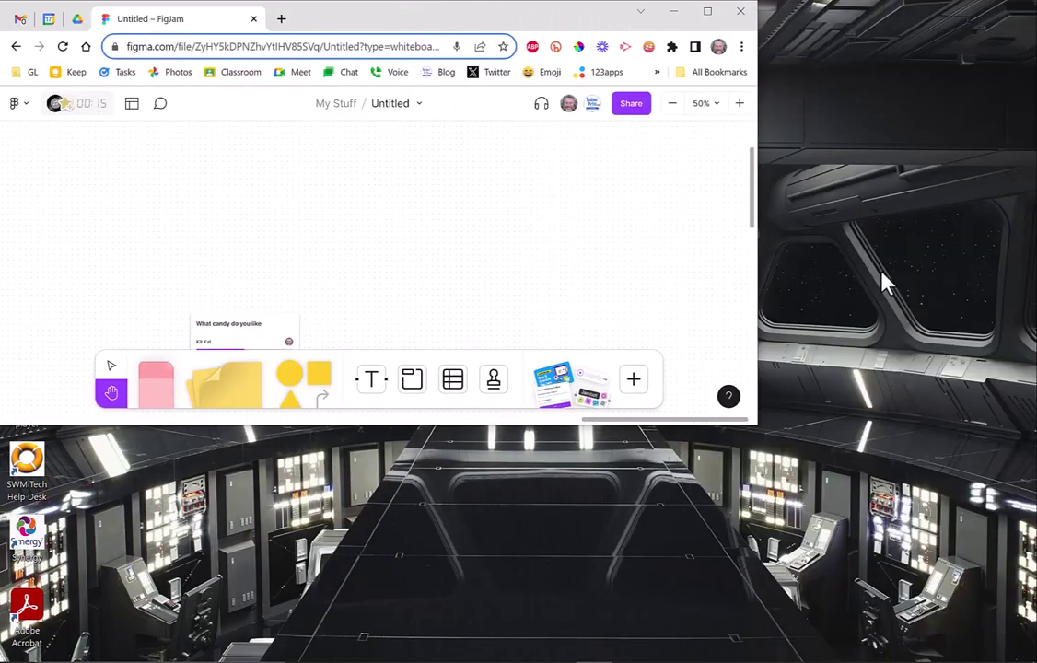
pyautogui.doubleClick(592, 21)
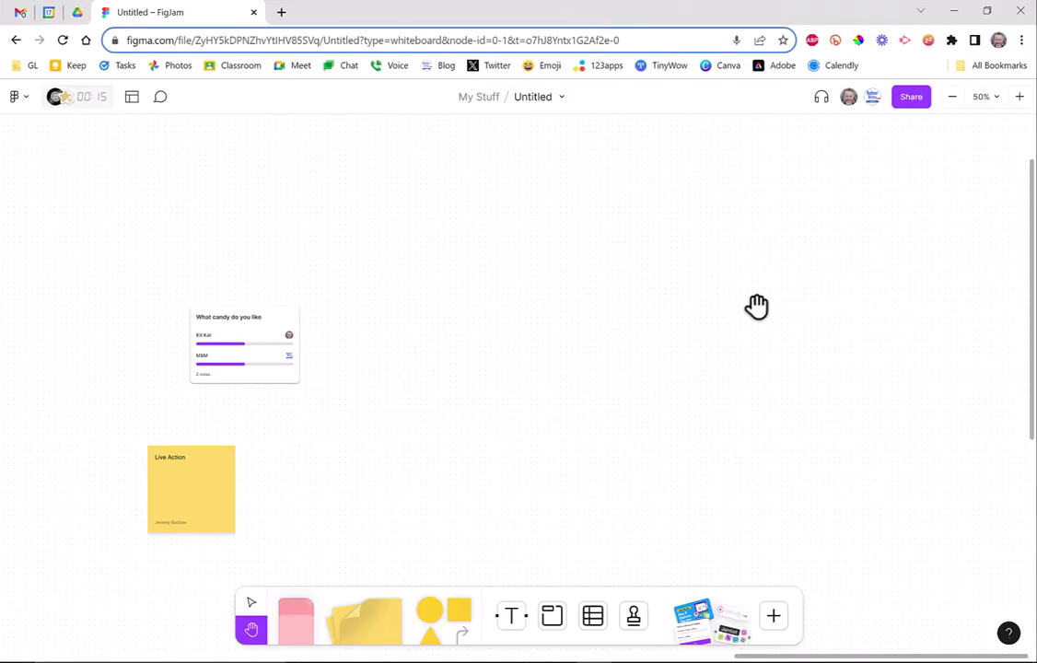
# Pan to the blue section and open the widgets and templates library down to Break the ice.
pyautogui.moveTo(331, 468); pyautogui.dragTo(553, 397)
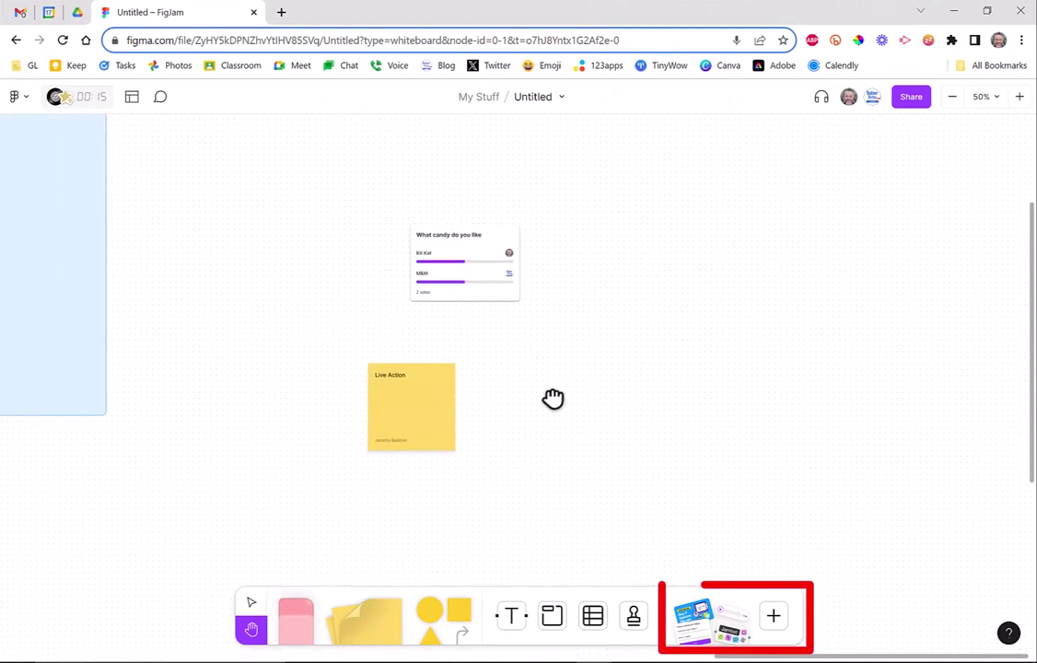
pyautogui.click(776, 614)
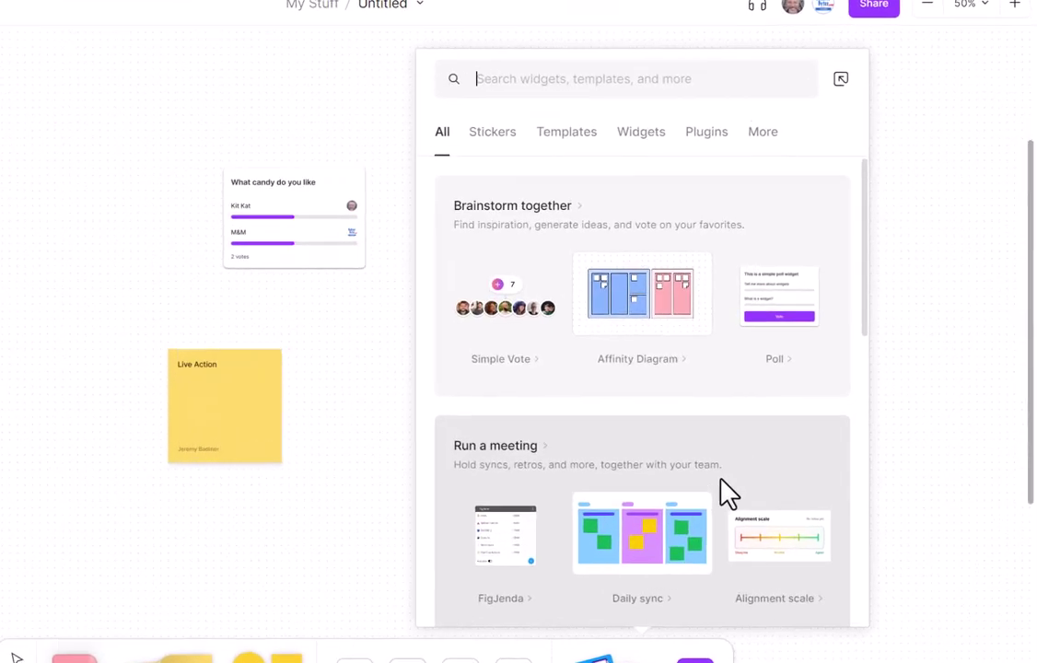
pyautogui.scroll(-5, 728, 493)
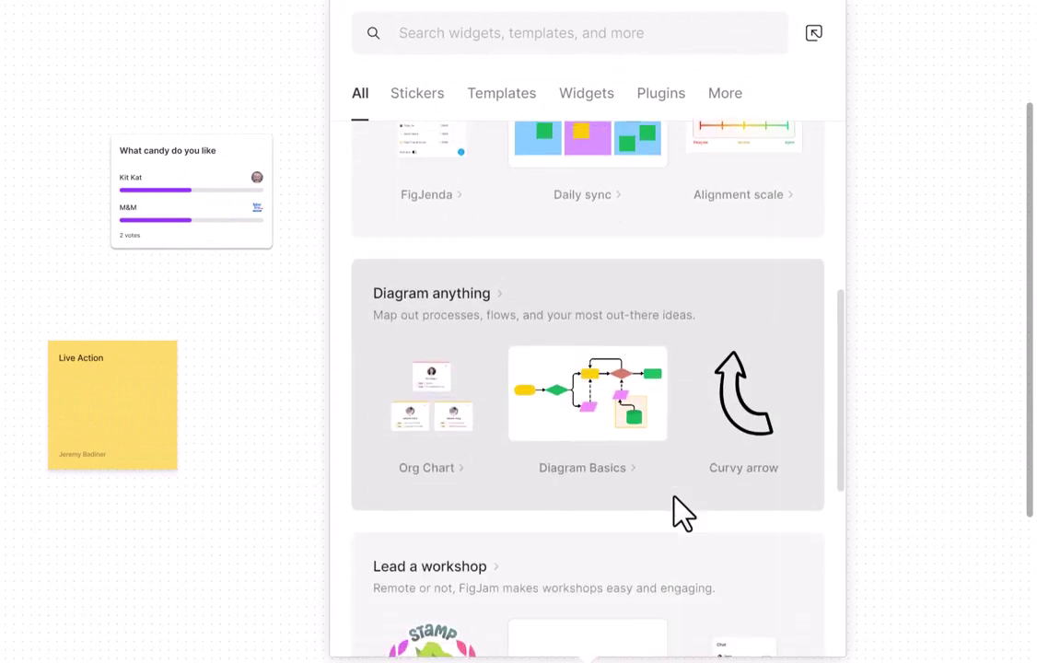
pyautogui.scroll(-5, 719, 511)
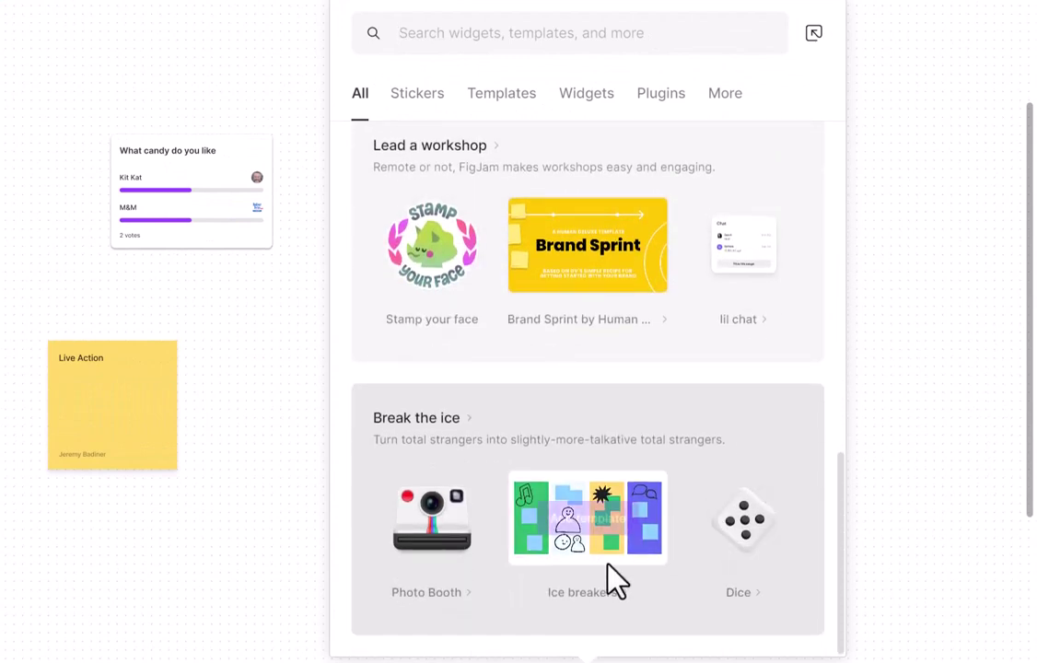
# Add a Photo Booth widget right of the candy poll, then scroll over to Sue's section.
pyautogui.click(440, 521)
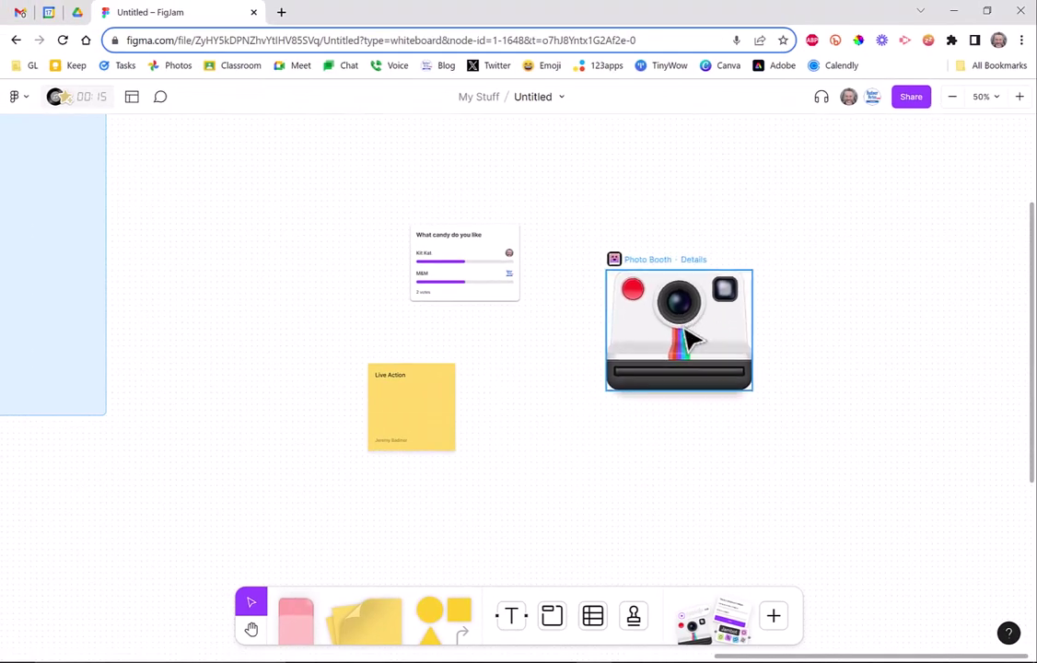
pyautogui.moveTo(693, 341); pyautogui.dragTo(704, 272)
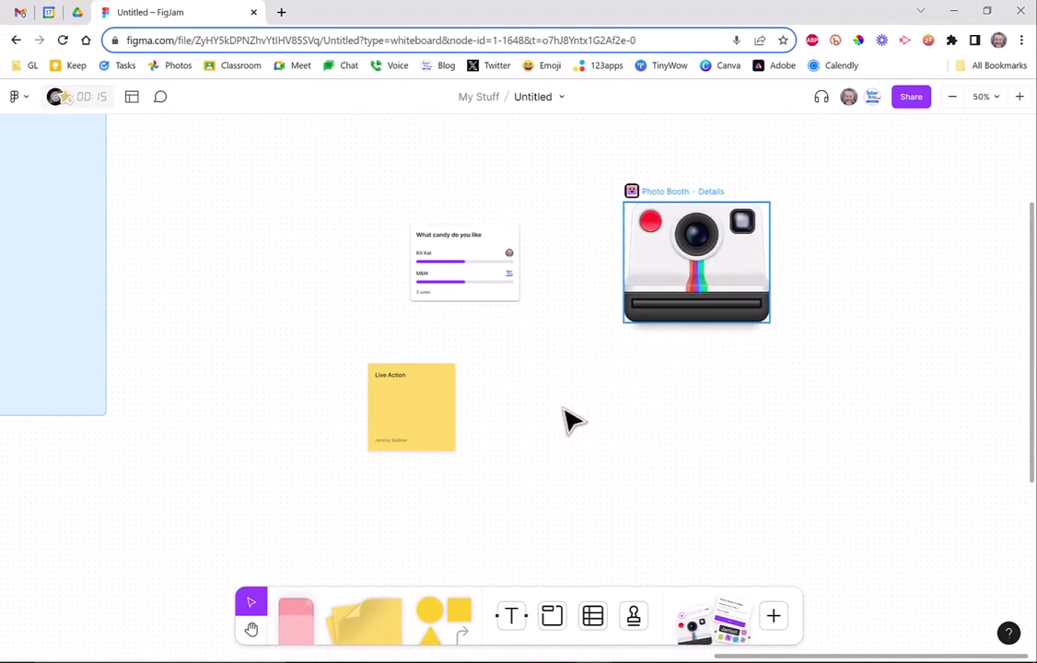
pyautogui.scroll(1, 366, 433)
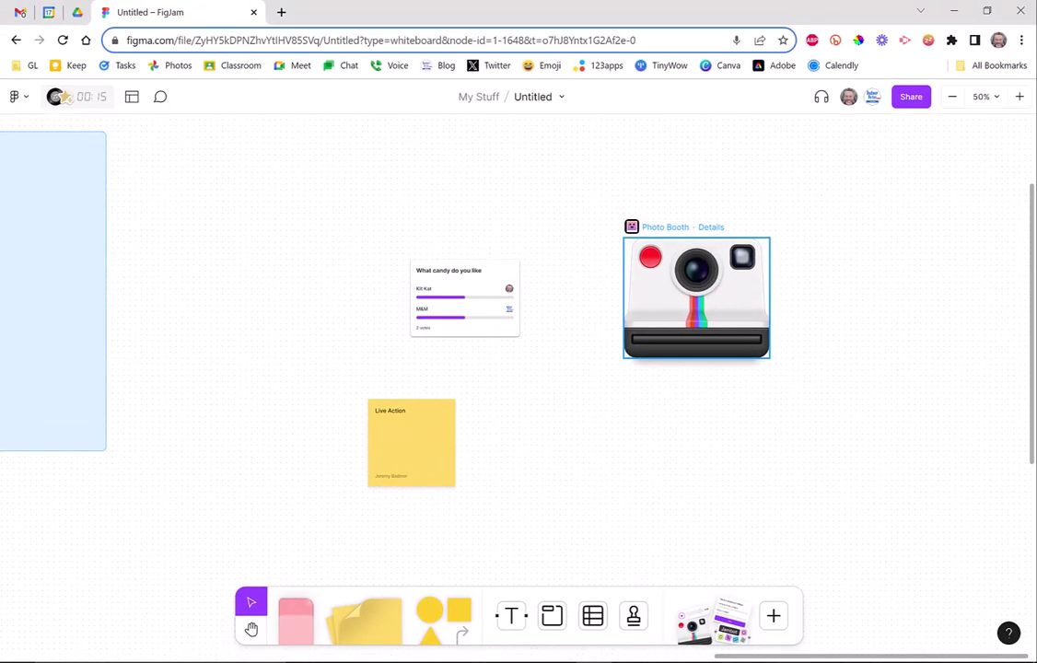
pyautogui.moveTo(804, 659); pyautogui.dragTo(555, 649)
pyautogui.scroll(1, 579, 475)
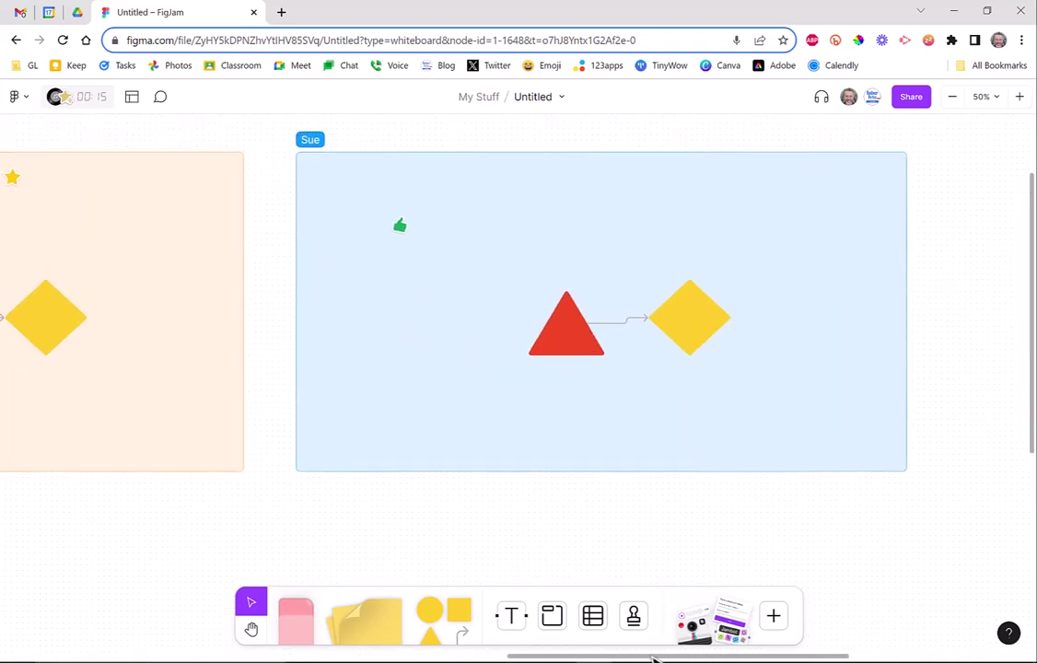
pyautogui.moveTo(651, 660); pyautogui.dragTo(609, 655)
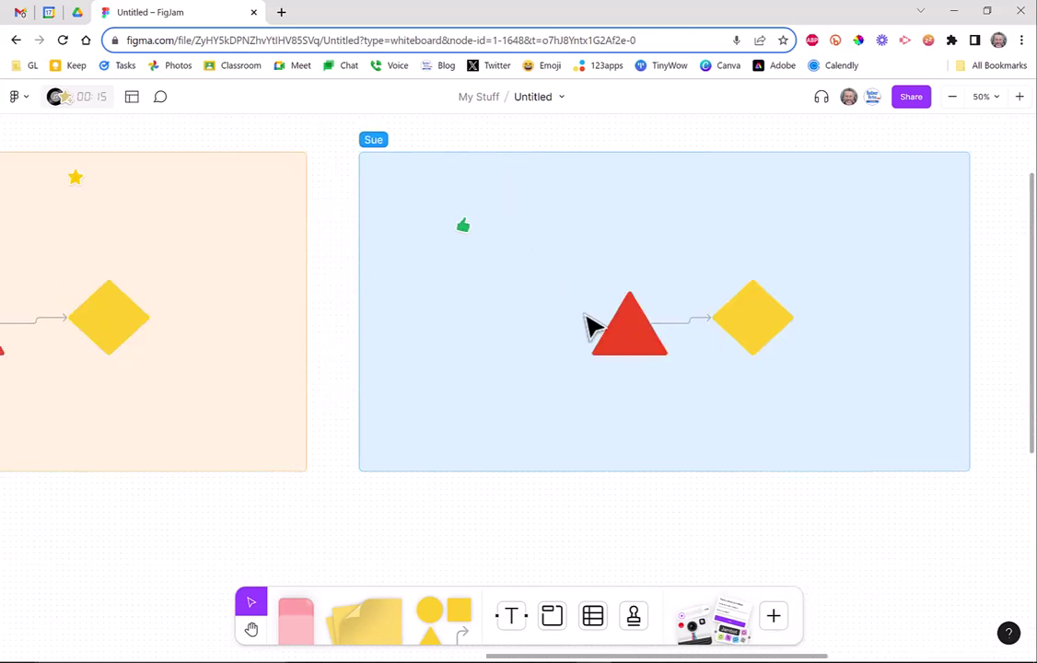
# Delete the red triangle, yellow diamond and thumbs-up stamp from Sue's section.
pyautogui.click(640, 333)
pyautogui.press('Delete')
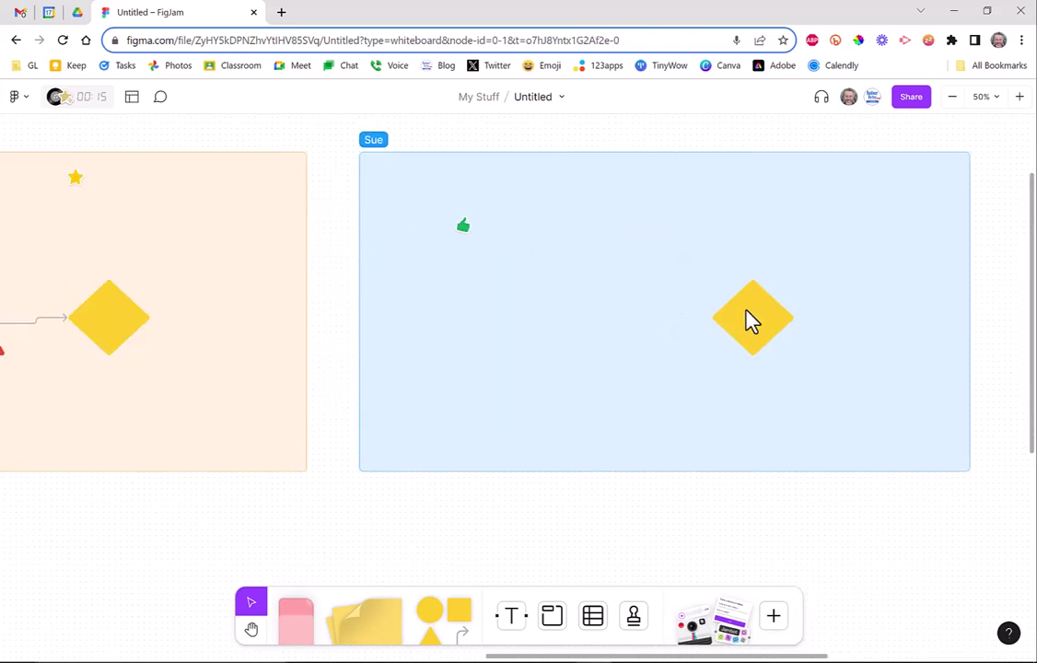
pyautogui.click(751, 320)
pyautogui.press('Delete')
pyautogui.click(466, 226)
pyautogui.press('Delete')
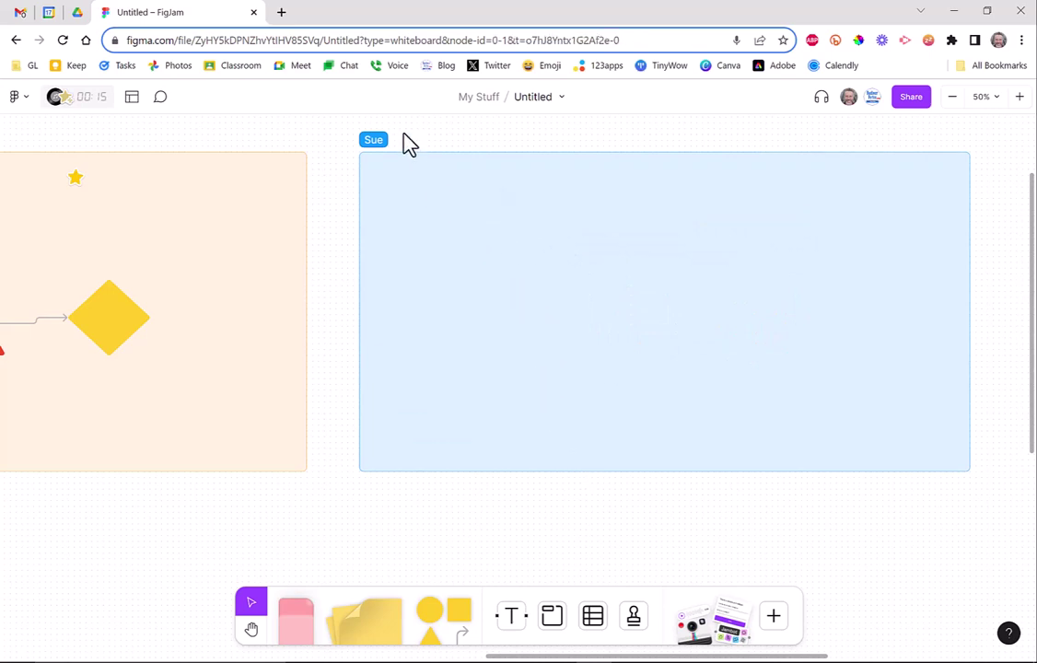
# Move Sue's section beside the Photo Booth and rename it Jeremy.
pyautogui.click(506, 308)
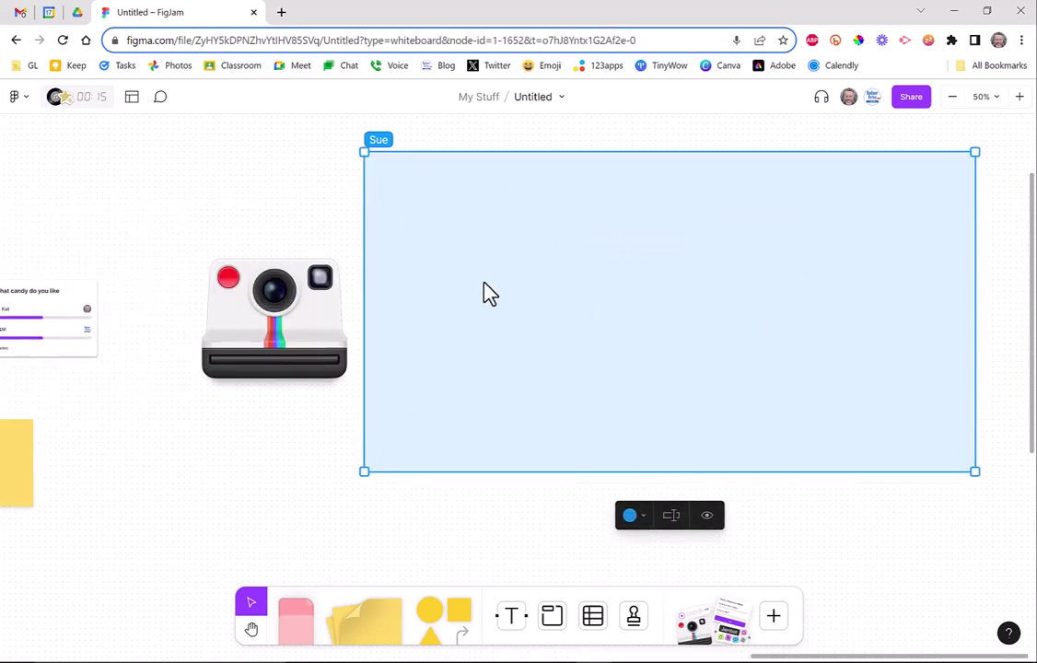
pyautogui.moveTo(483, 292); pyautogui.dragTo(513, 317)
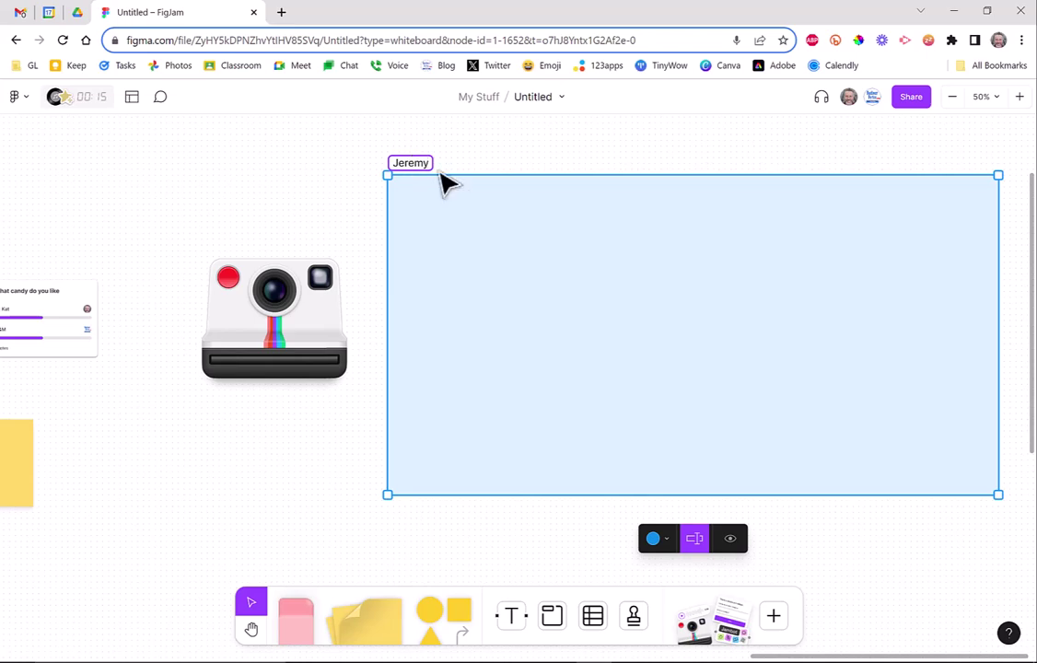
pyautogui.click(268, 445)
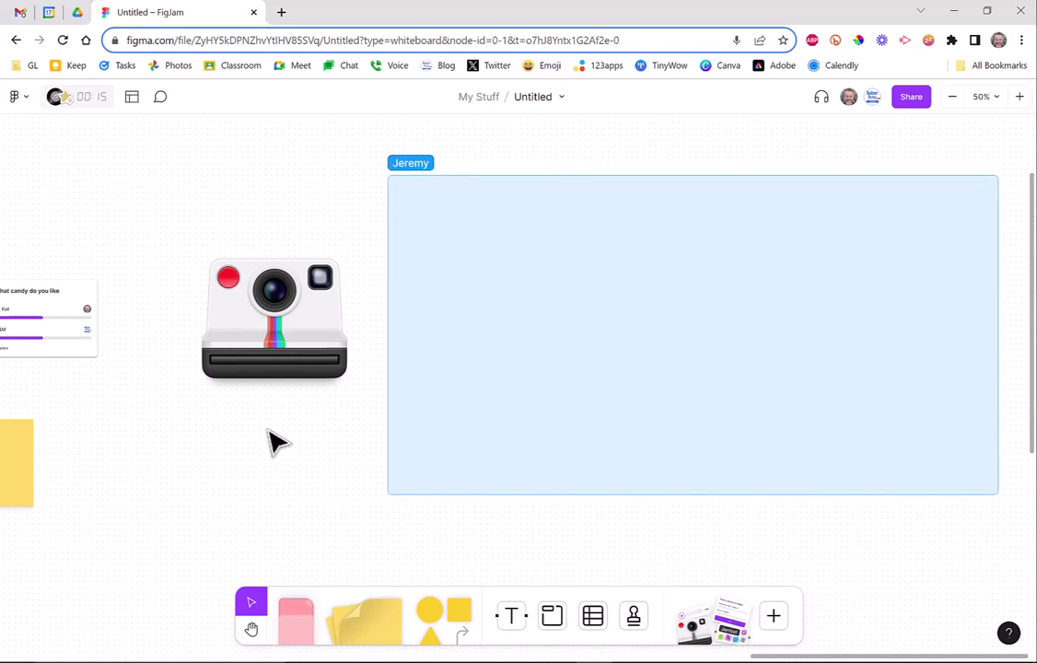
# Move the Photo Booth camera up and left and take a selfie.
pyautogui.moveTo(248, 263); pyautogui.dragTo(213, 248)
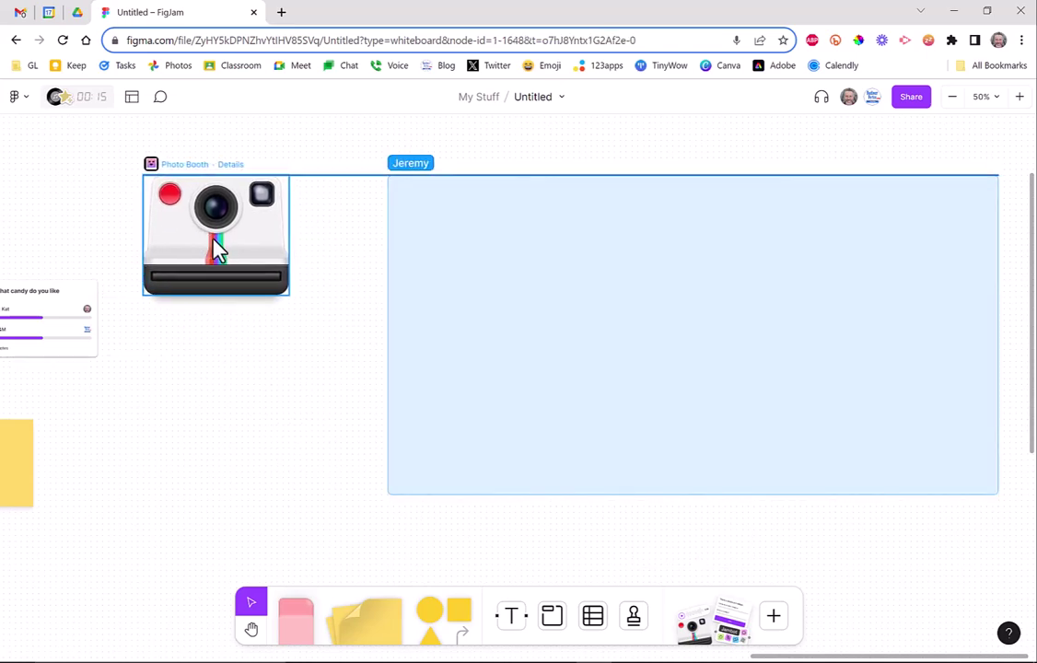
pyautogui.click(171, 197)
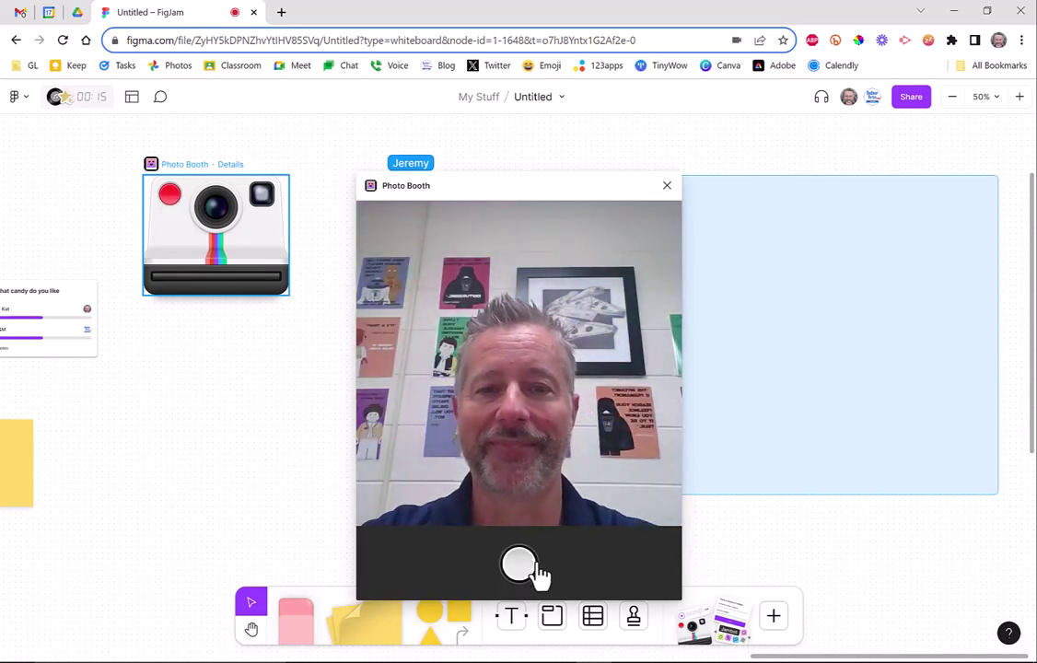
pyautogui.click(521, 566)
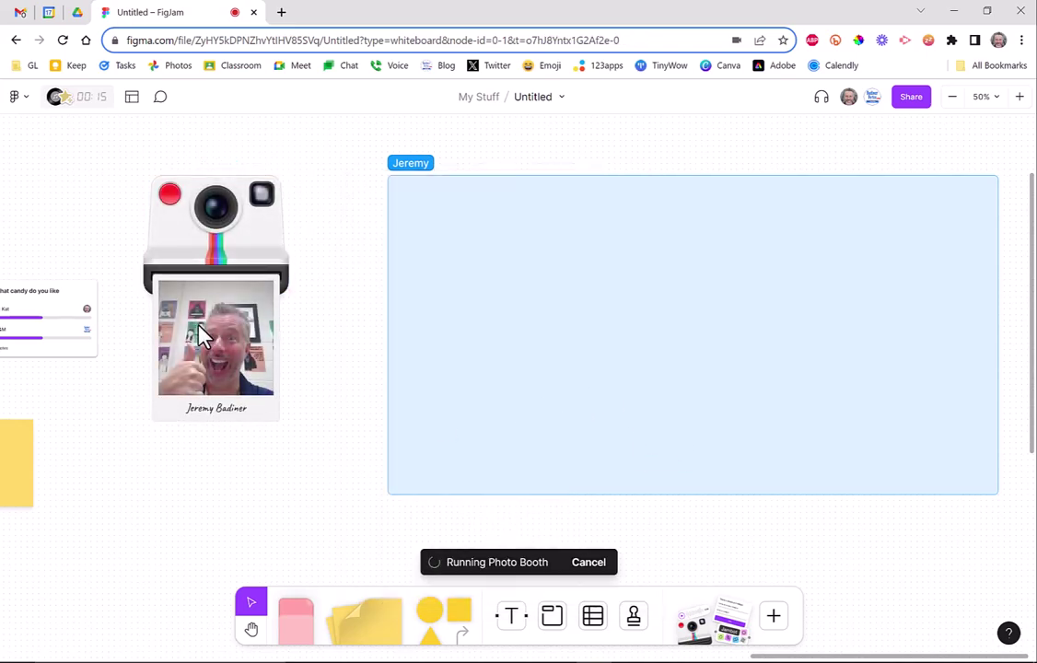
# Put the printed selfie, shrunk to half size, in the Jeremy section's top-left corner.
pyautogui.moveTo(203, 333); pyautogui.dragTo(456, 231)
pyautogui.moveTo(516, 335); pyautogui.dragTo(437, 226)
pyautogui.click(309, 235)
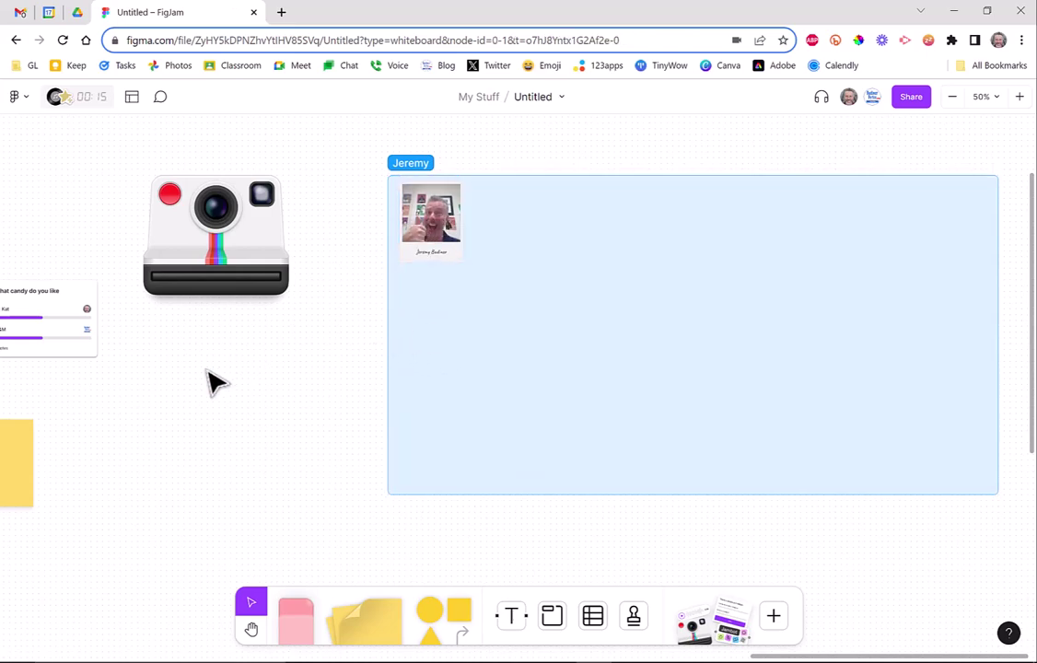
pyautogui.click(171, 201)
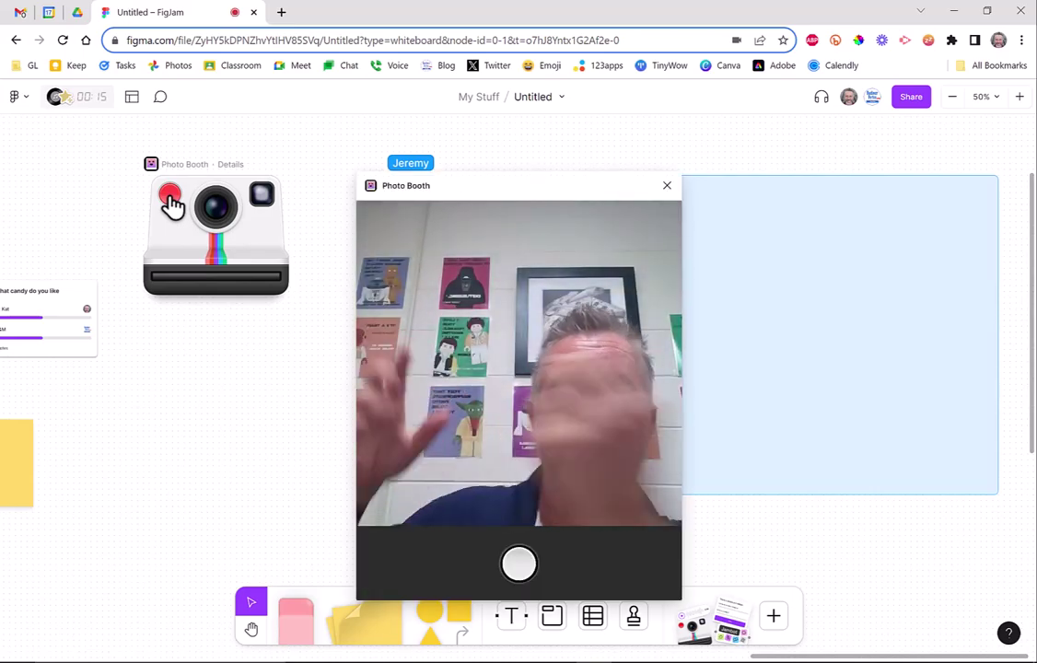
pyautogui.click(663, 188)
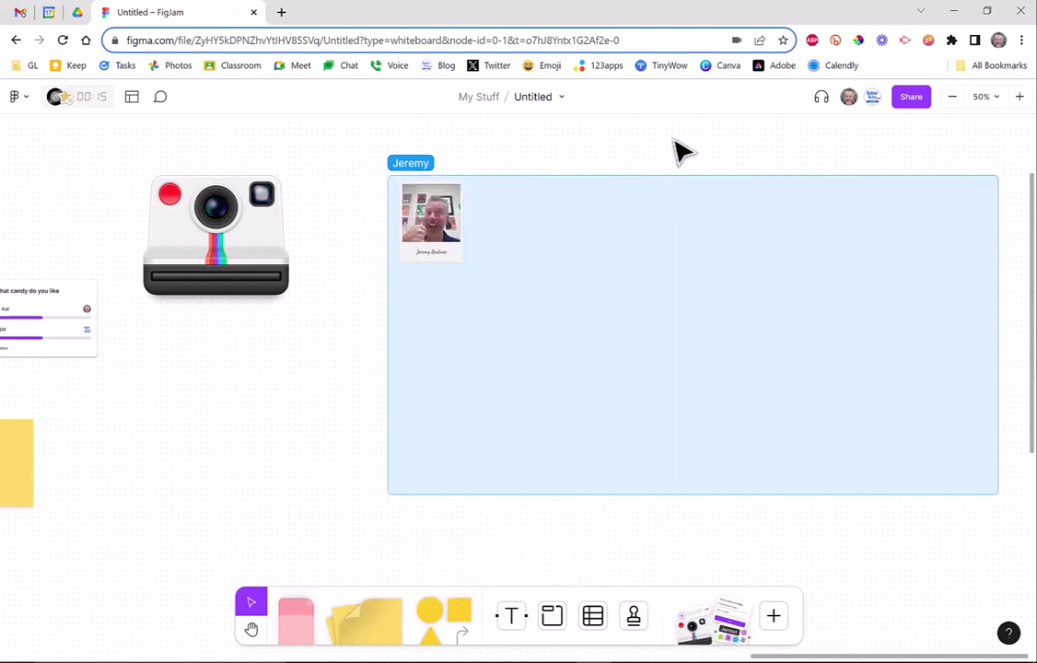
pyautogui.click(778, 627)
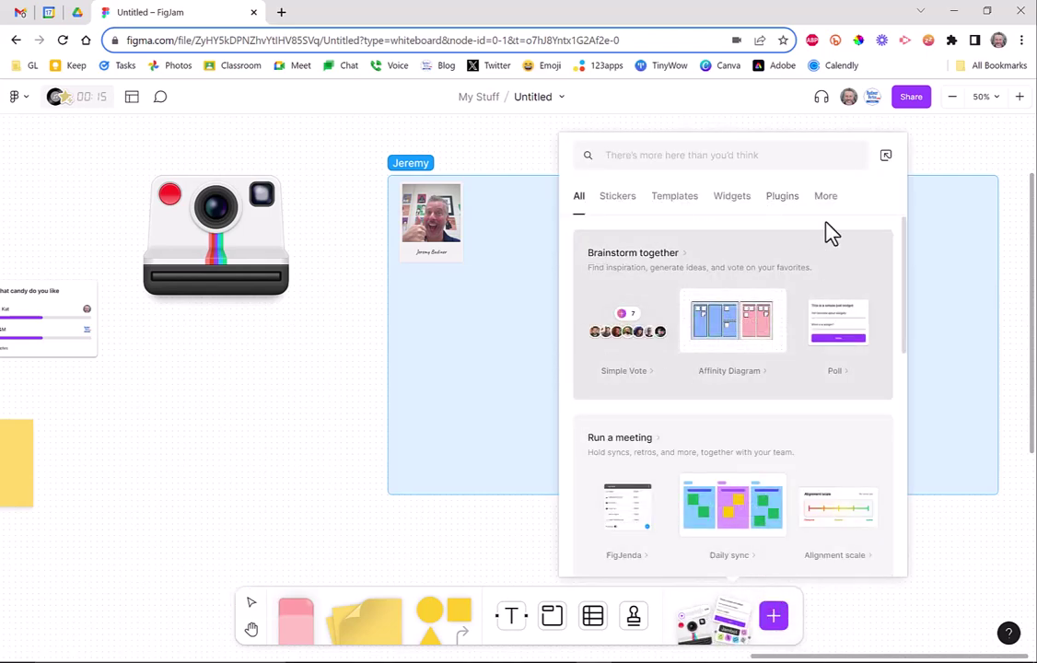
pyautogui.scroll(-6, 690, 375)
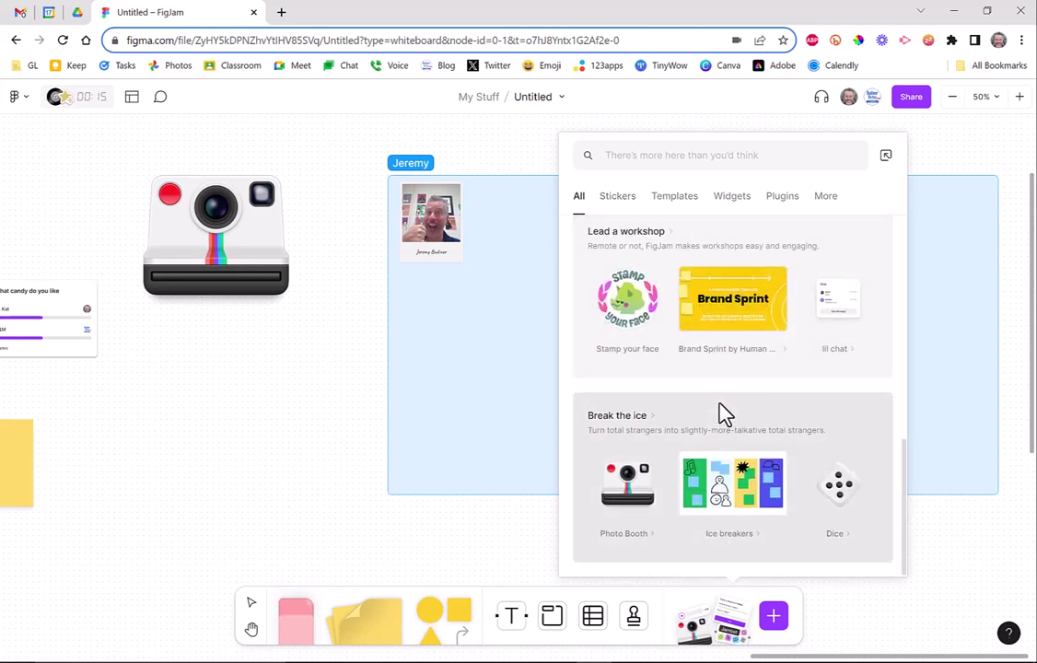
pyautogui.click(854, 511)
pyautogui.click(543, 433)
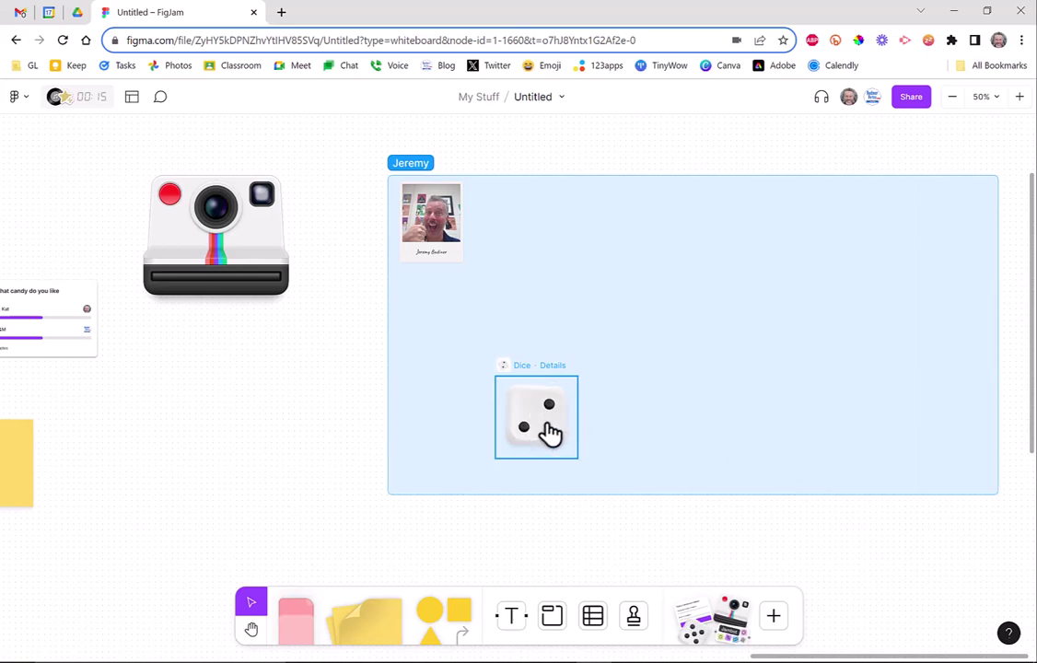
pyautogui.click(555, 425)
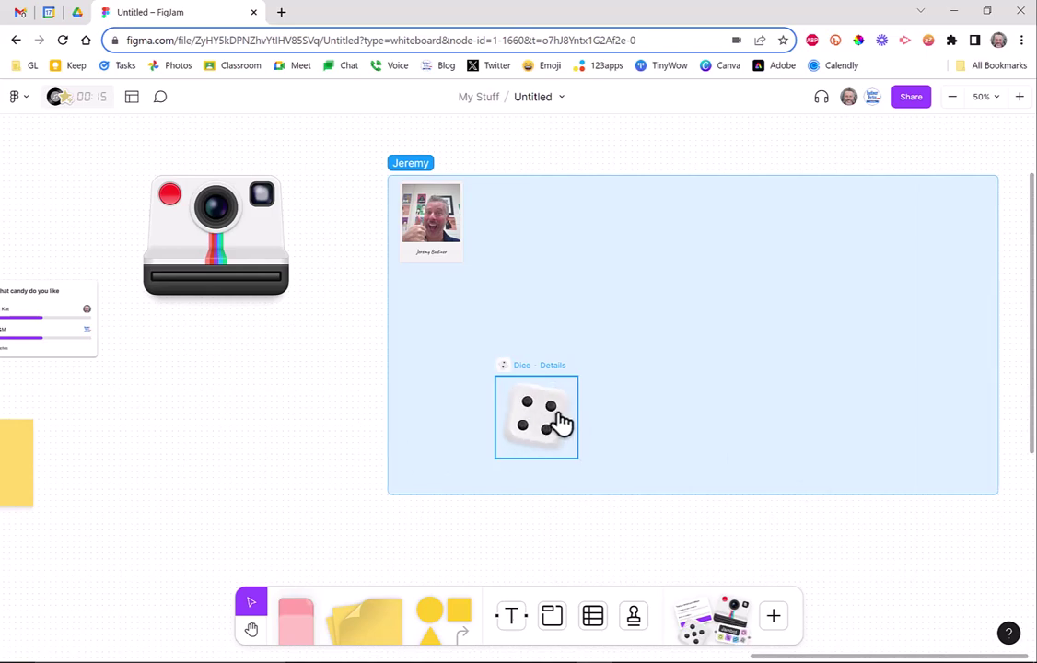
pyautogui.click(557, 422)
pyautogui.click(774, 617)
pyautogui.scroll(-5, 787, 457)
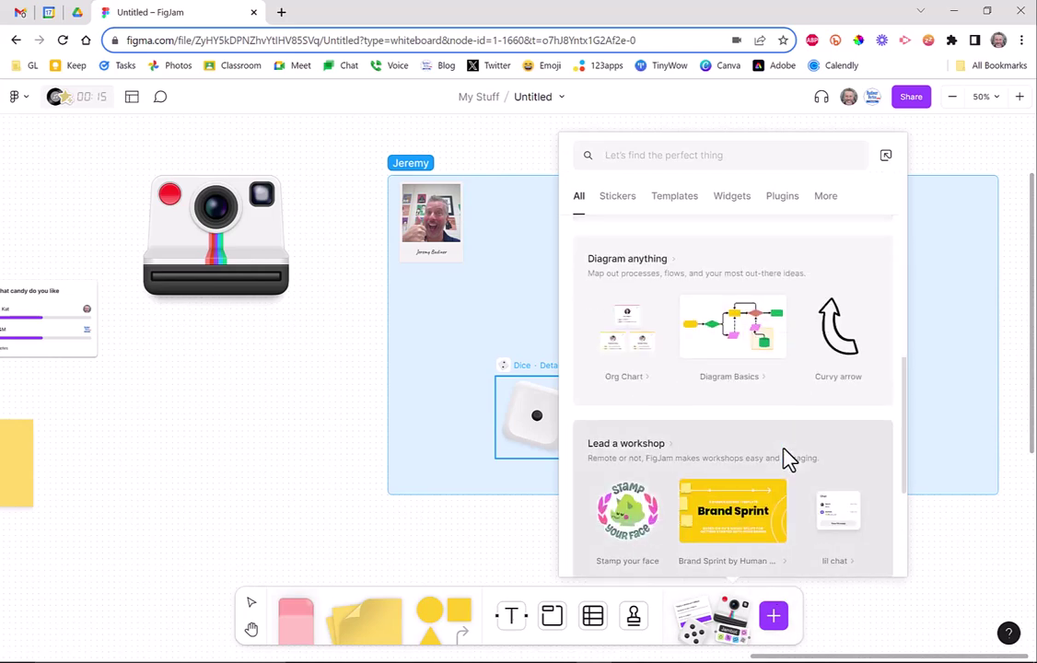
pyautogui.scroll(-3, 787, 458)
pyautogui.moveTo(764, 520)
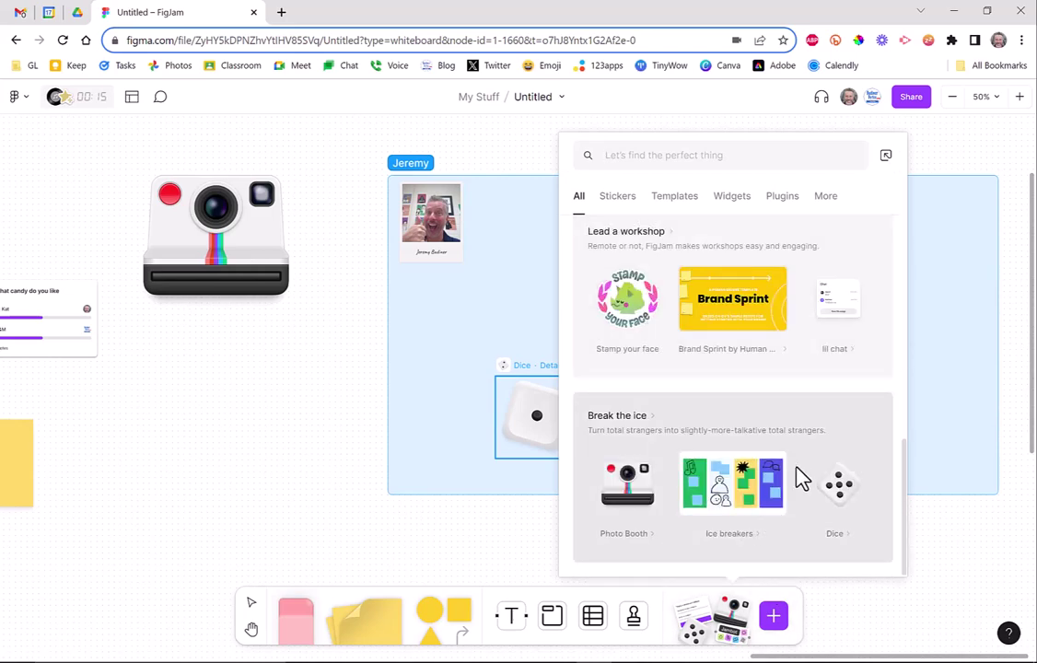
pyautogui.scroll(5, 797, 475)
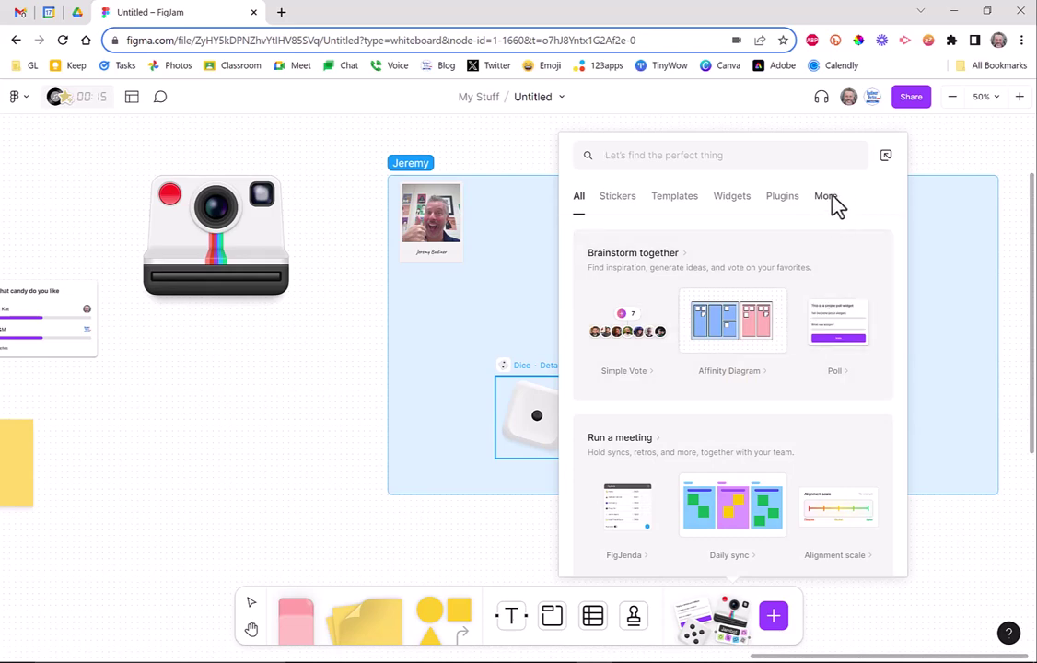
# Add a timer set to 01:10, start the countdown, and close its settings panel.
pyautogui.click(828, 205)
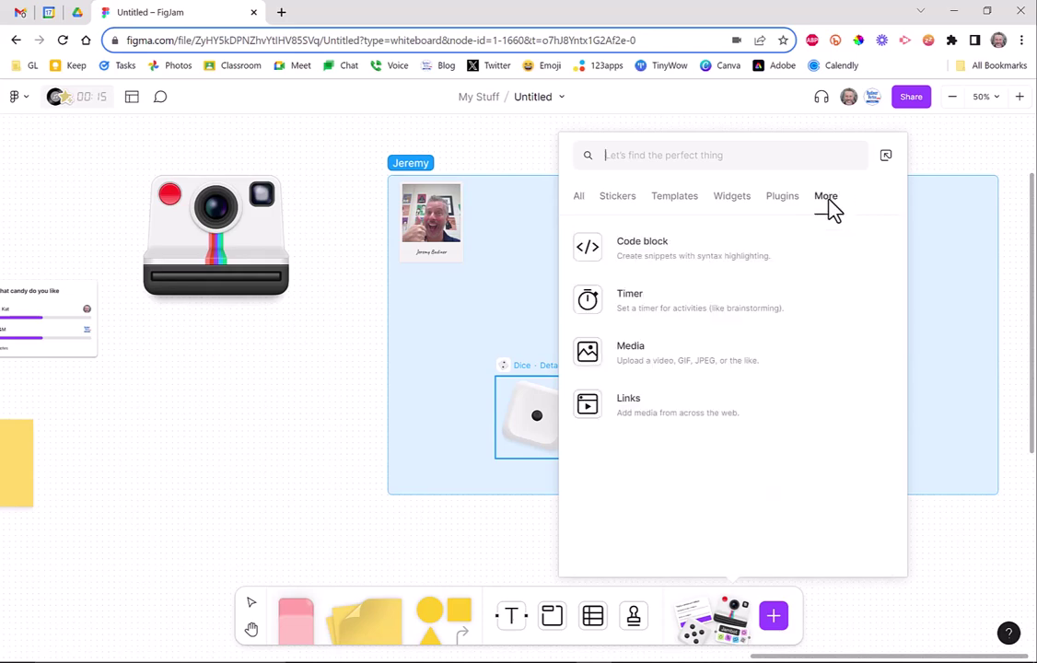
pyautogui.click(653, 304)
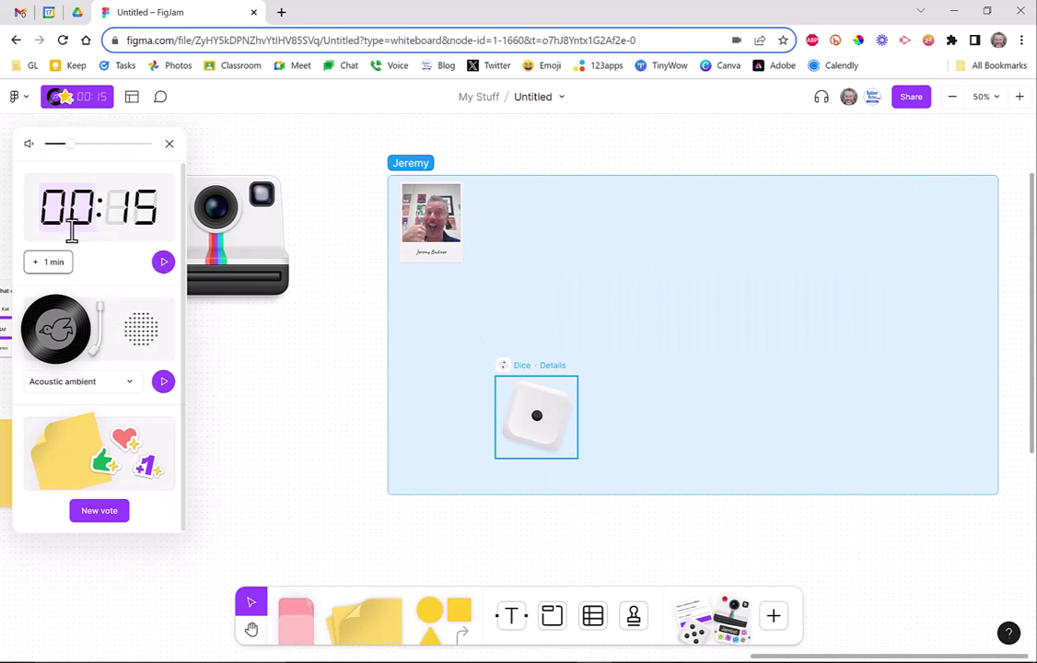
pyautogui.click(48, 261)
pyautogui.click(136, 210)
pyautogui.write('1')
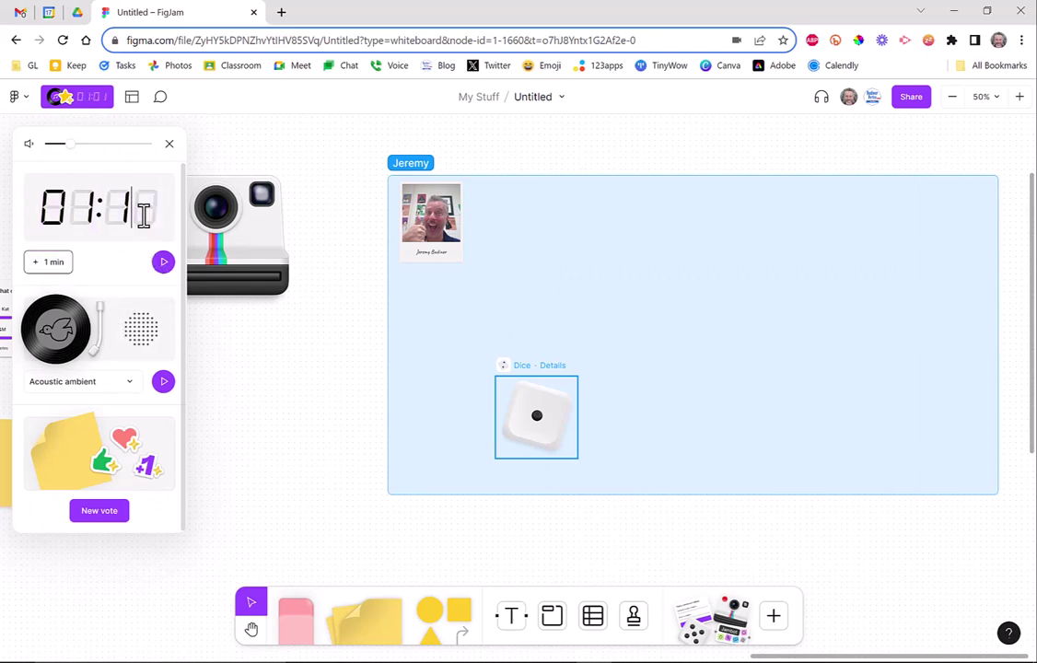
pyautogui.write('0')
pyautogui.click(164, 263)
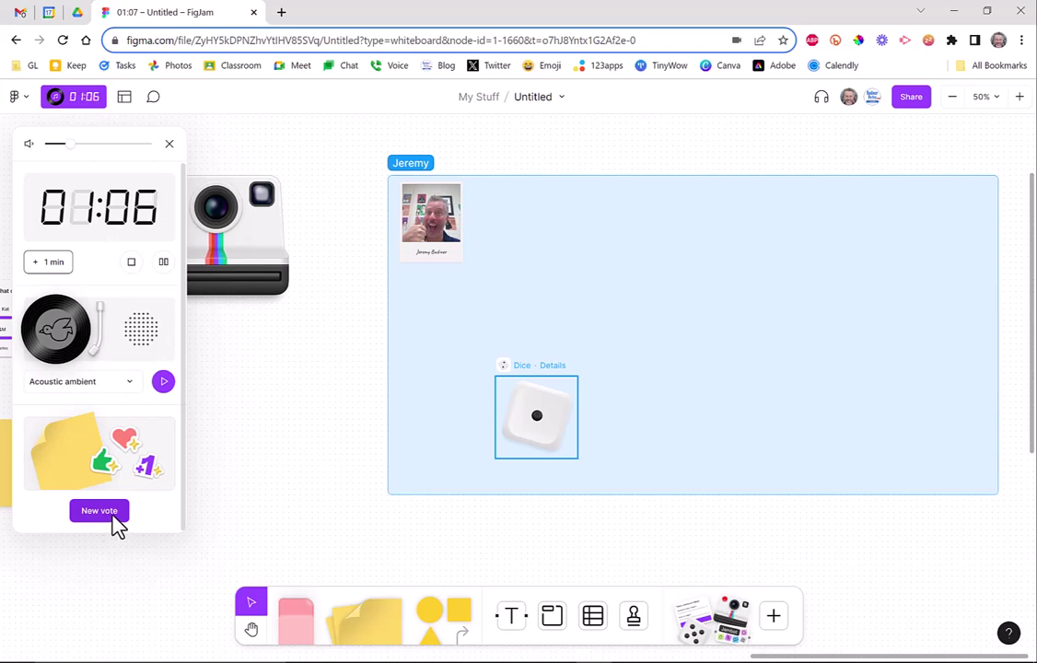
pyautogui.click(170, 145)
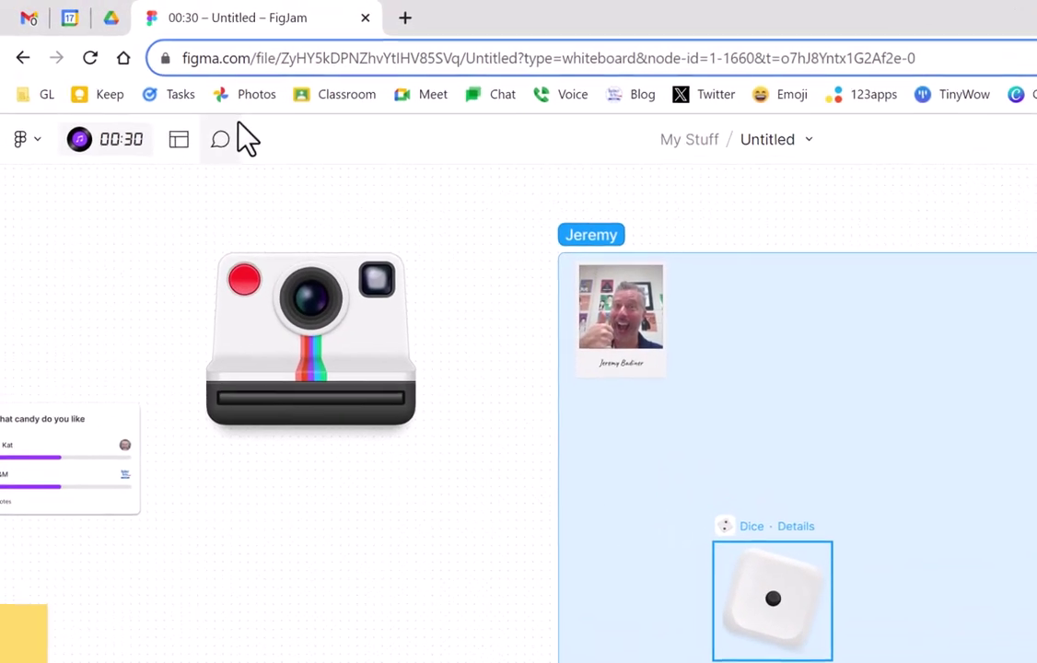
pyautogui.click(221, 139)
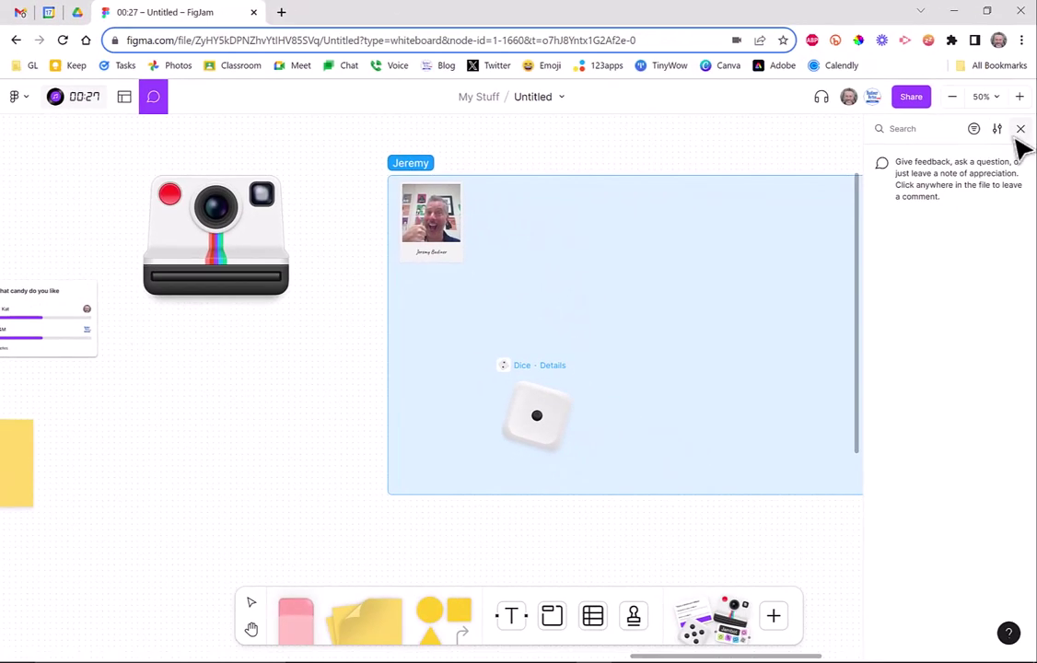
pyautogui.click(1019, 129)
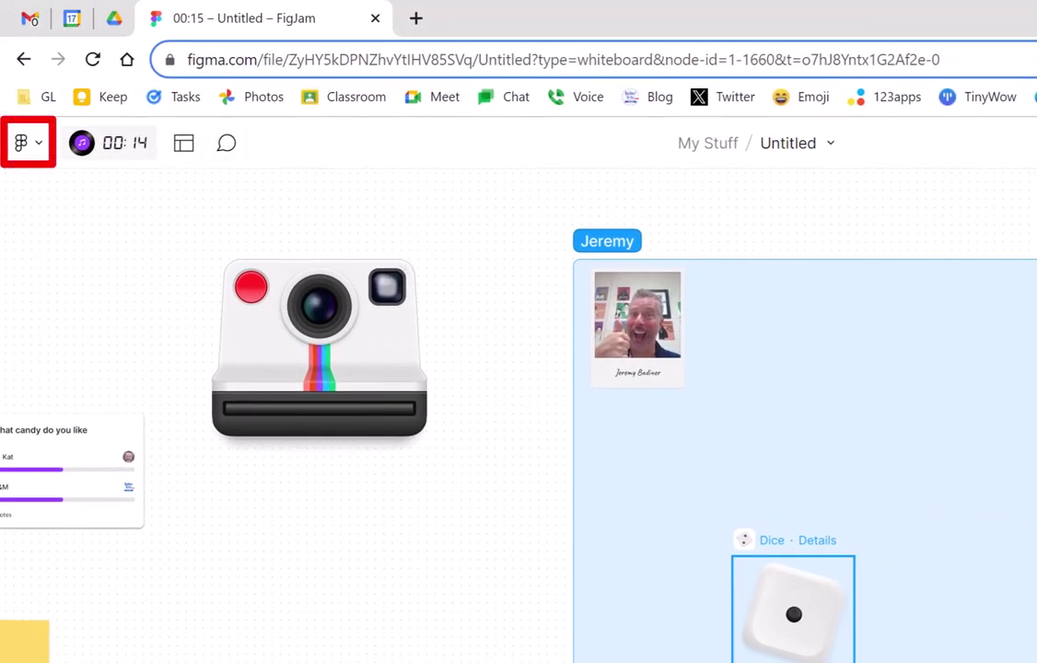
# Return to the file browser and scroll through All templates toward the Designer Brainstorm template.
pyautogui.click(37, 147)
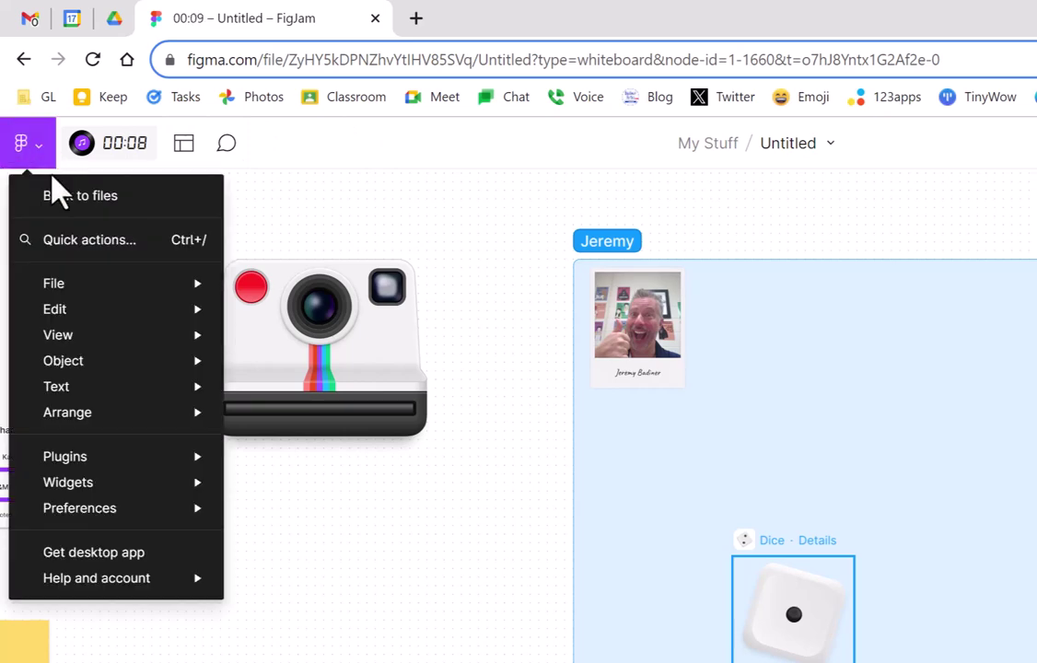
pyautogui.click(54, 194)
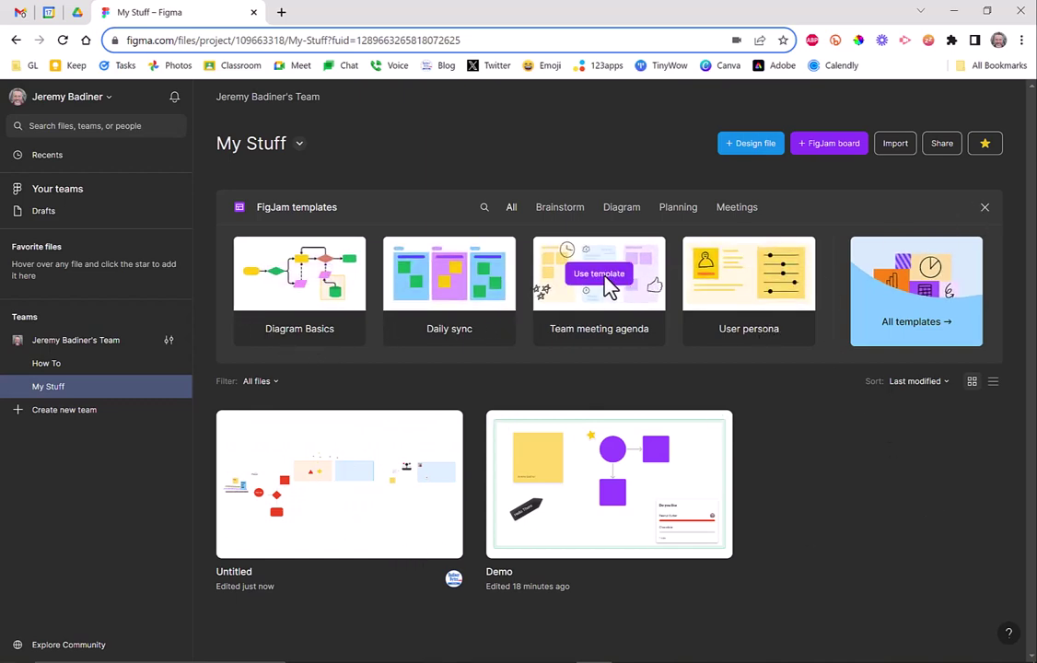
pyautogui.click(919, 339)
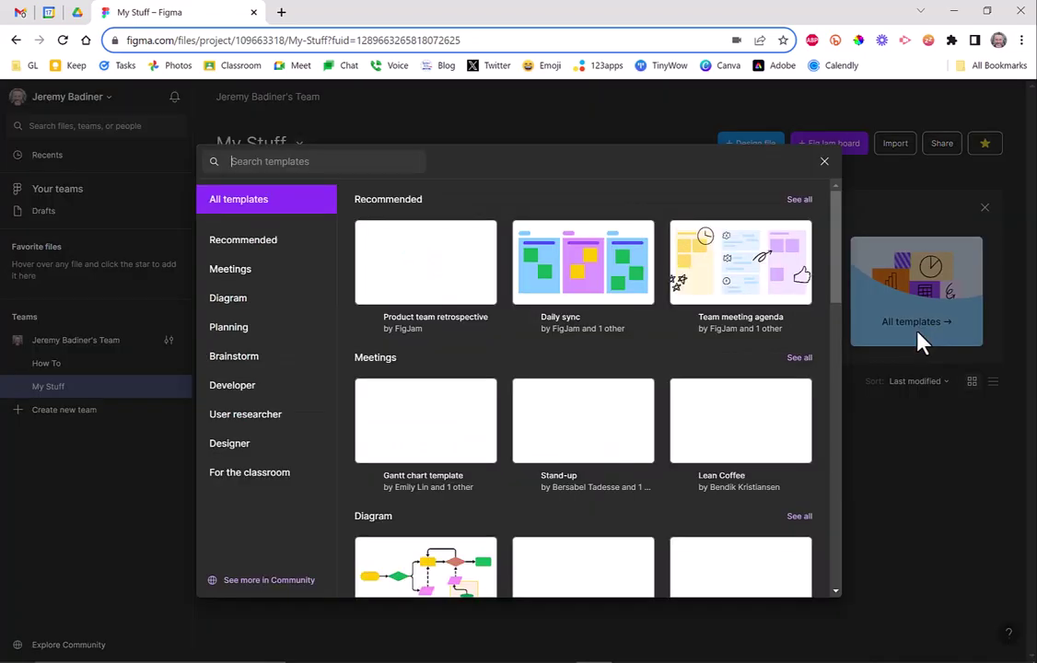
pyautogui.scroll(-12, 575, 474)
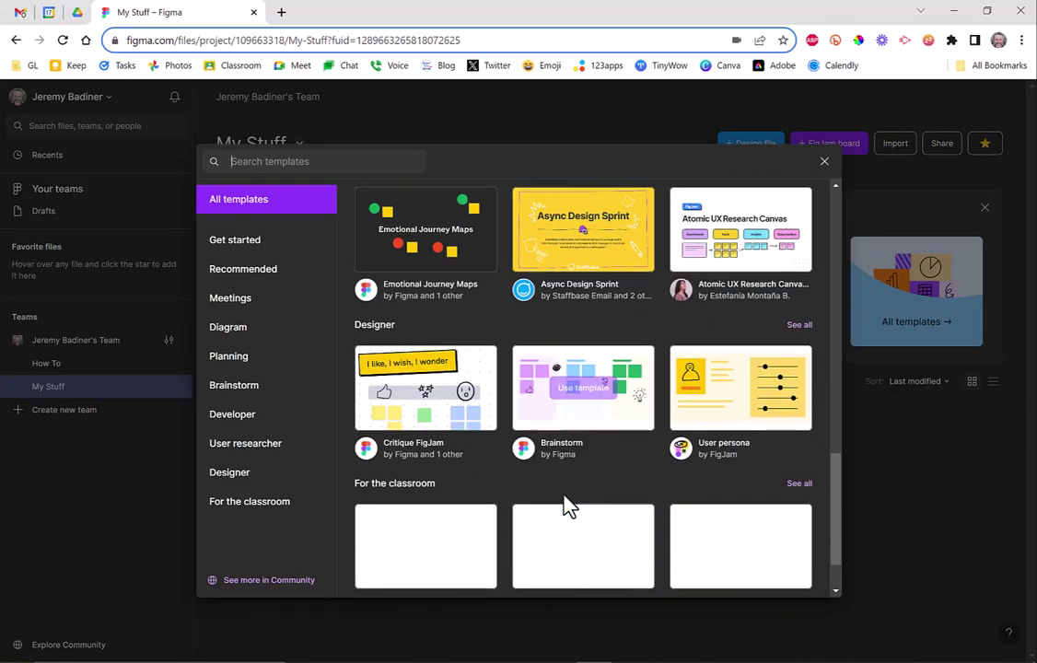
pyautogui.scroll(-1, 568, 506)
pyautogui.scroll(5, 562, 513)
pyautogui.scroll(-5, 562, 513)
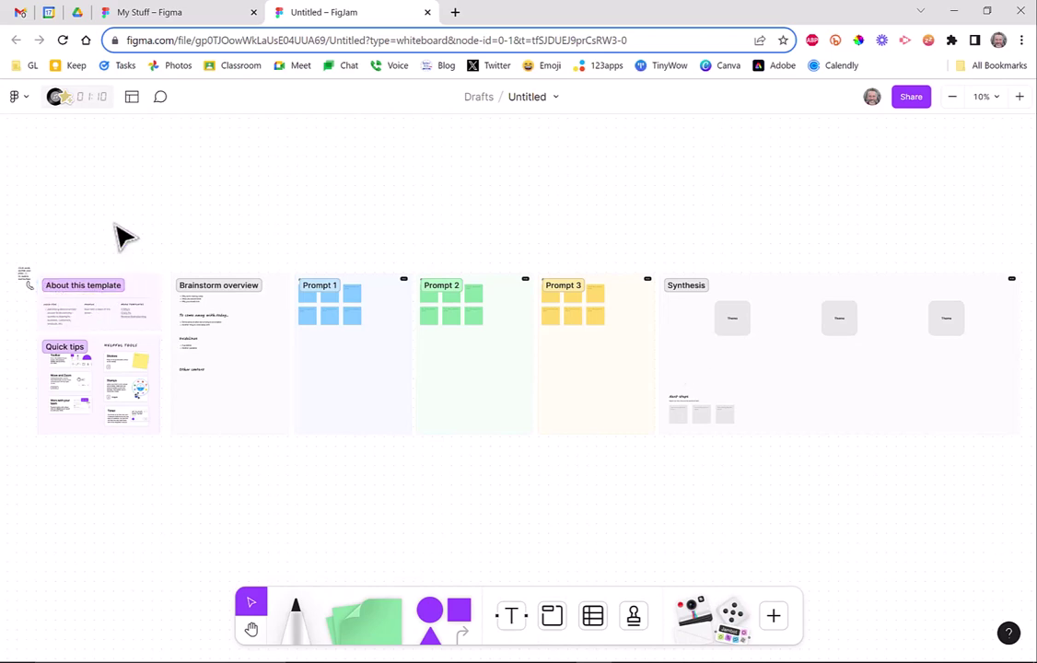
# Marquee-select and delete the Quick tips cards in About this template.
pyautogui.moveTo(113, 222); pyautogui.dragTo(80, 461)
pyautogui.press('Delete')
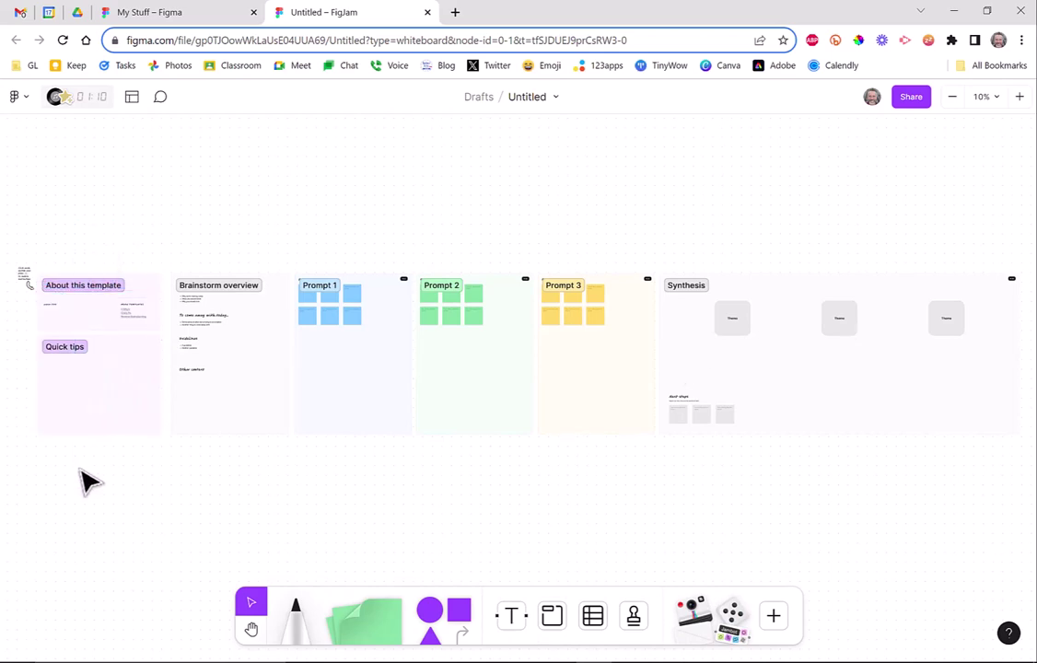
pyautogui.moveTo(10, 222); pyautogui.dragTo(103, 424)
pyautogui.click(109, 433)
pyautogui.moveTo(34, 261); pyautogui.dragTo(104, 433)
# At 50% zoom, look over Prompt 1 and the blank sticky notes in Prompts 2 and 3.
pyautogui.click(345, 345)
pyautogui.click(999, 102)
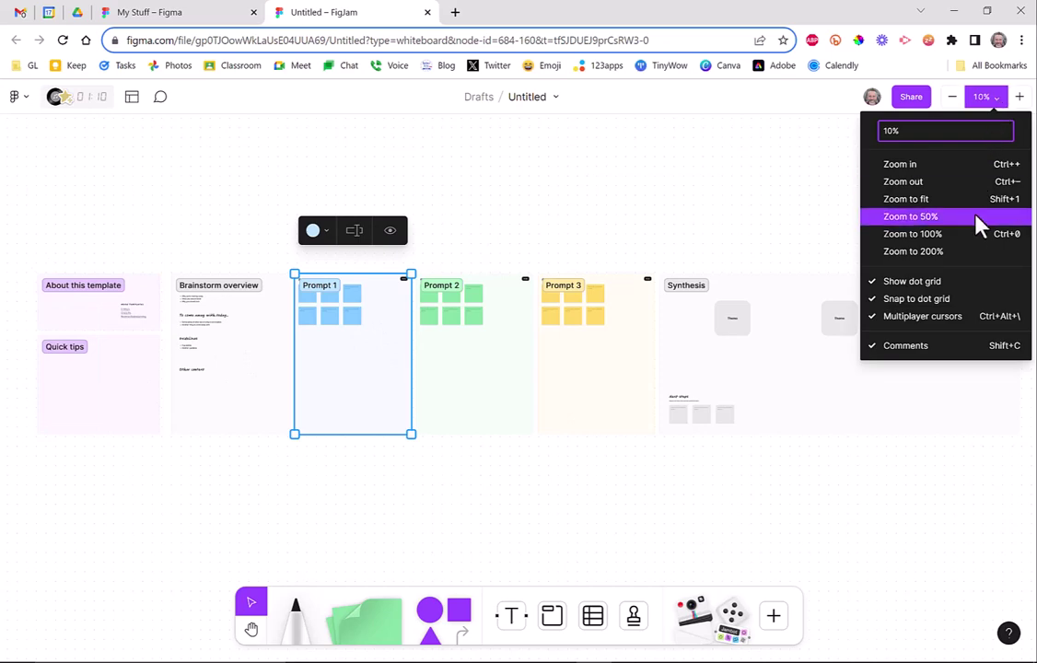
pyautogui.click(949, 218)
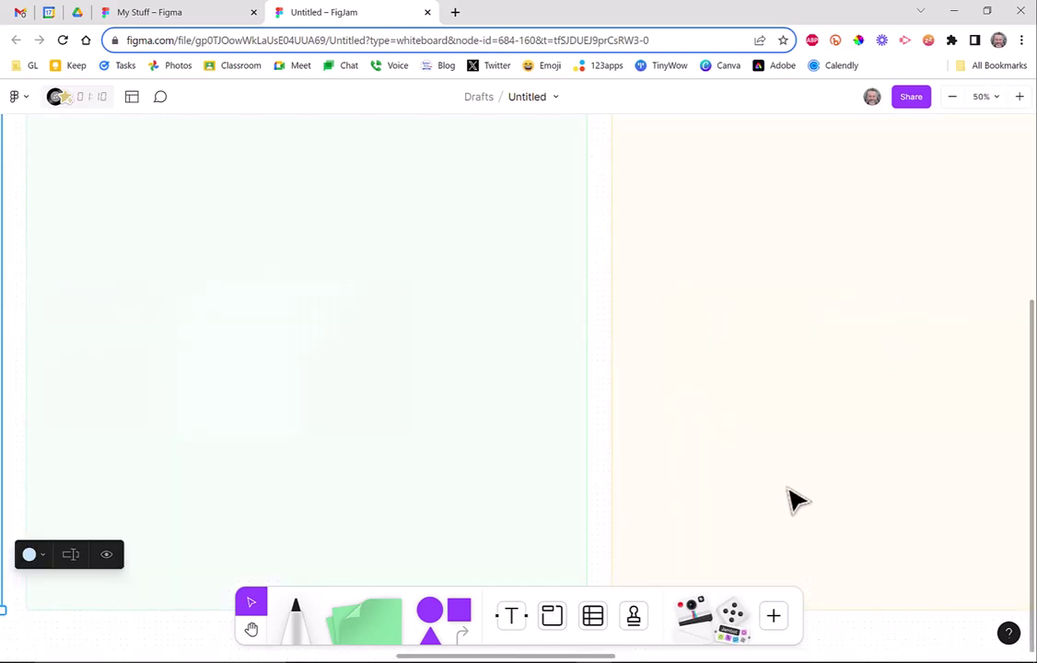
pyautogui.scroll(5, 778, 495)
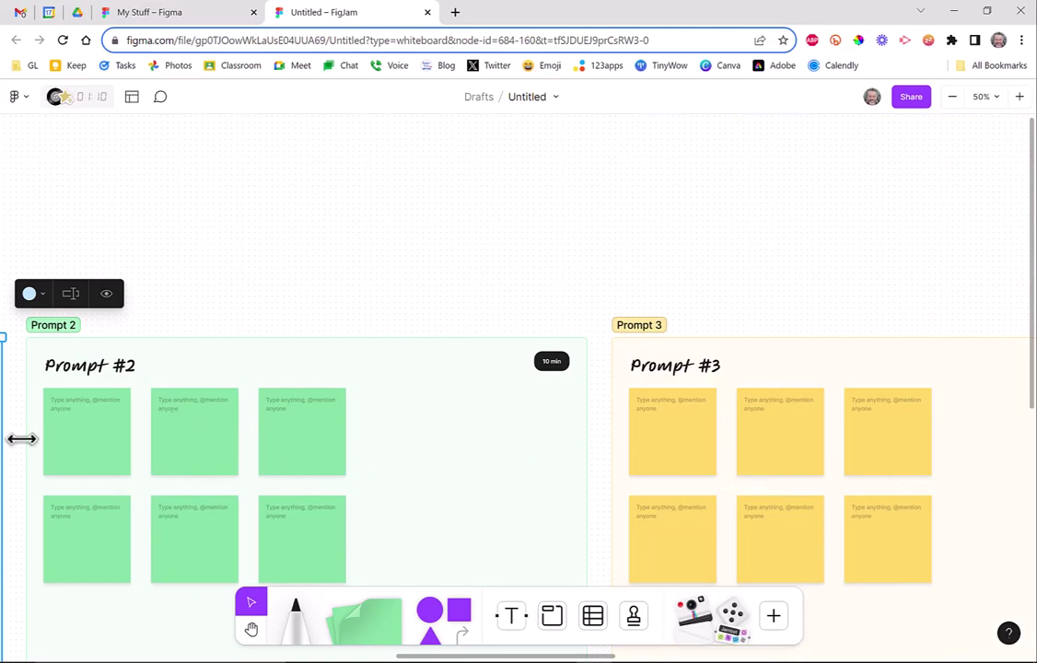
pyautogui.click(89, 427)
pyautogui.click(175, 420)
pyautogui.click(301, 434)
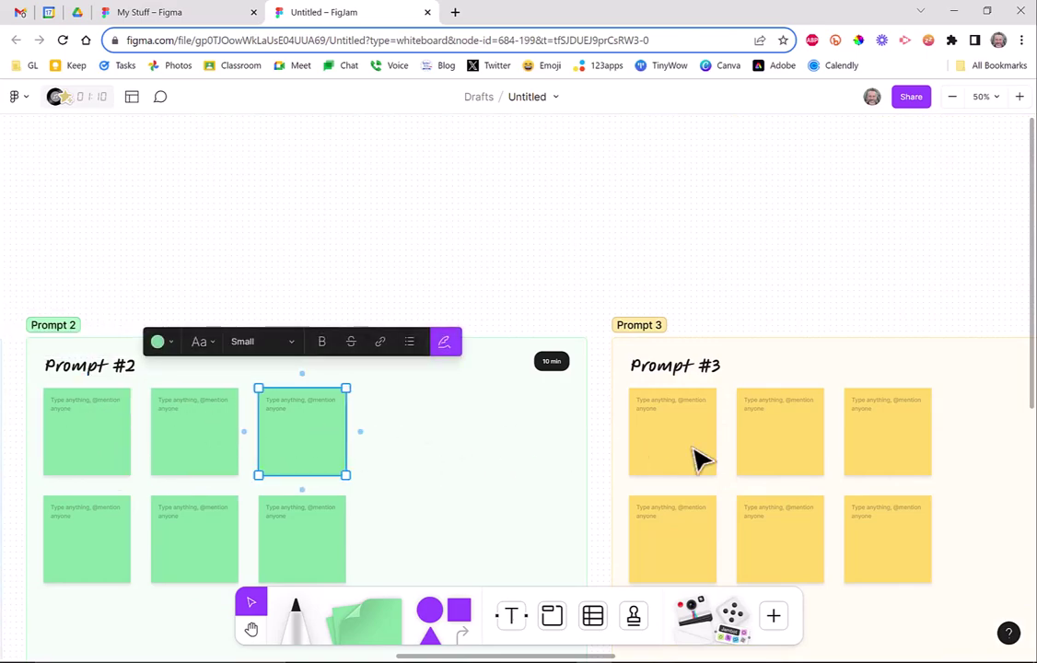
pyautogui.click(693, 453)
# Zoom out to 25% and pan with the Hand tool past the Synthesis frame.
pyautogui.click(983, 96)
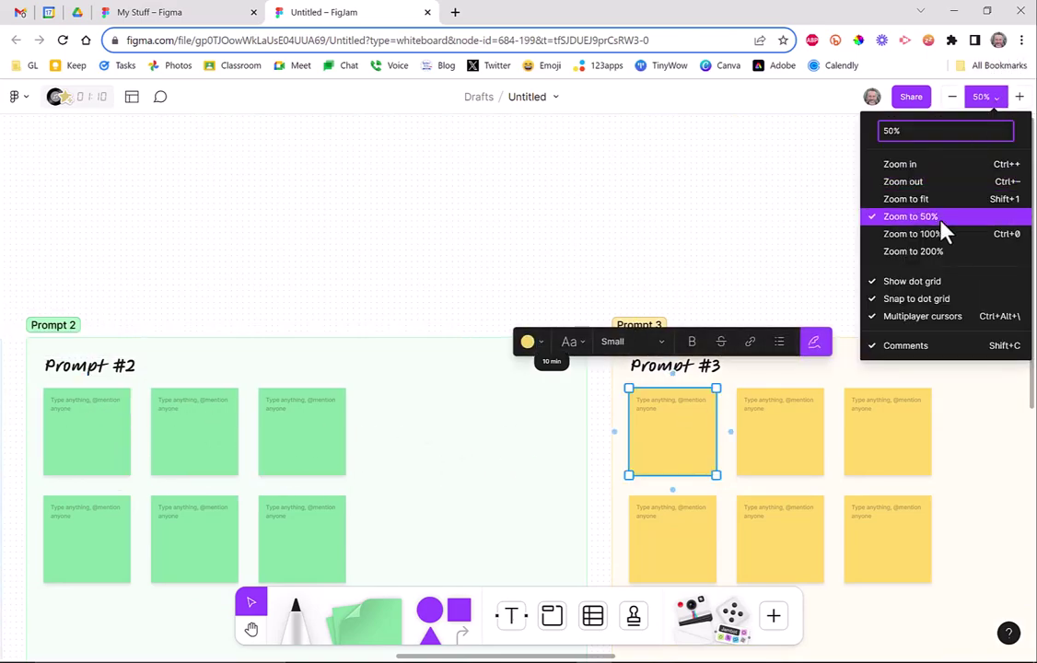
pyautogui.click(952, 100)
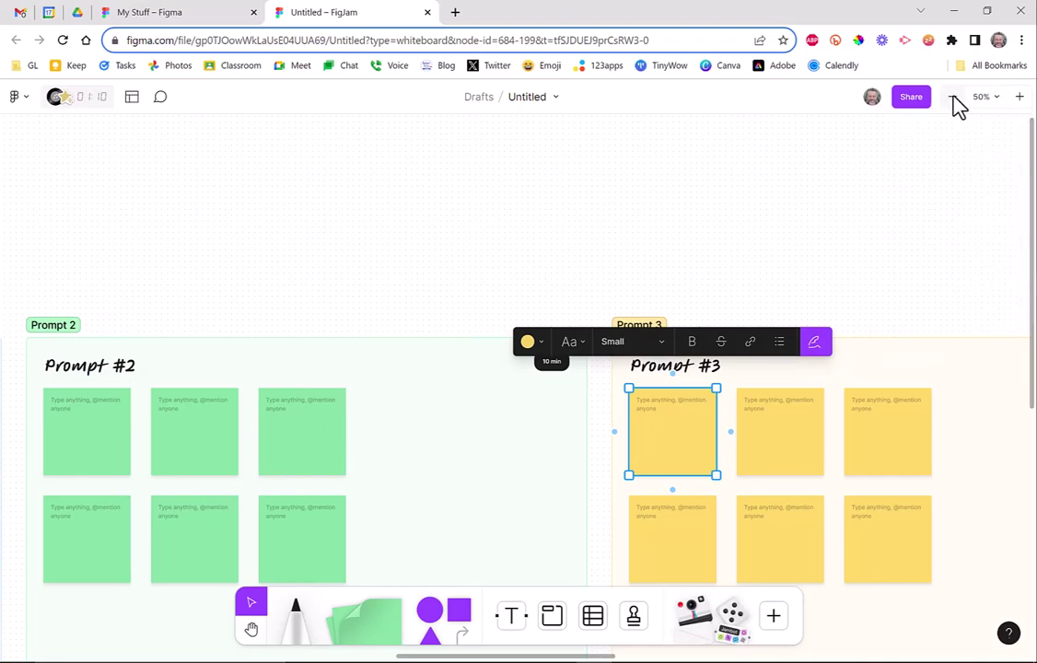
pyautogui.click(952, 99)
pyautogui.scroll(-5, 516, 265)
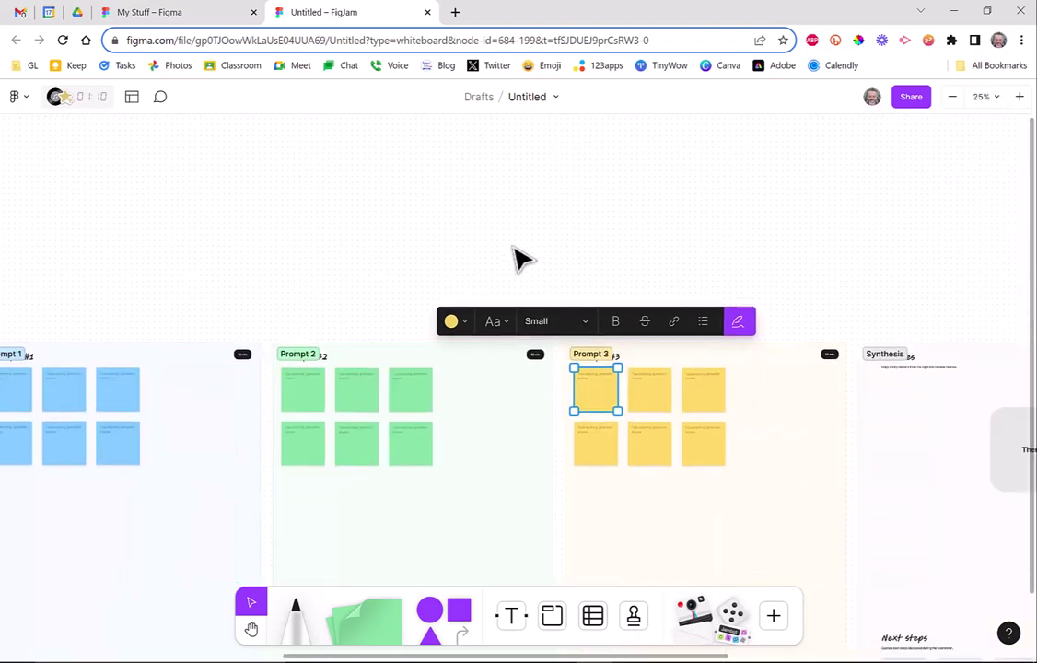
pyautogui.scroll(1, 393, 569)
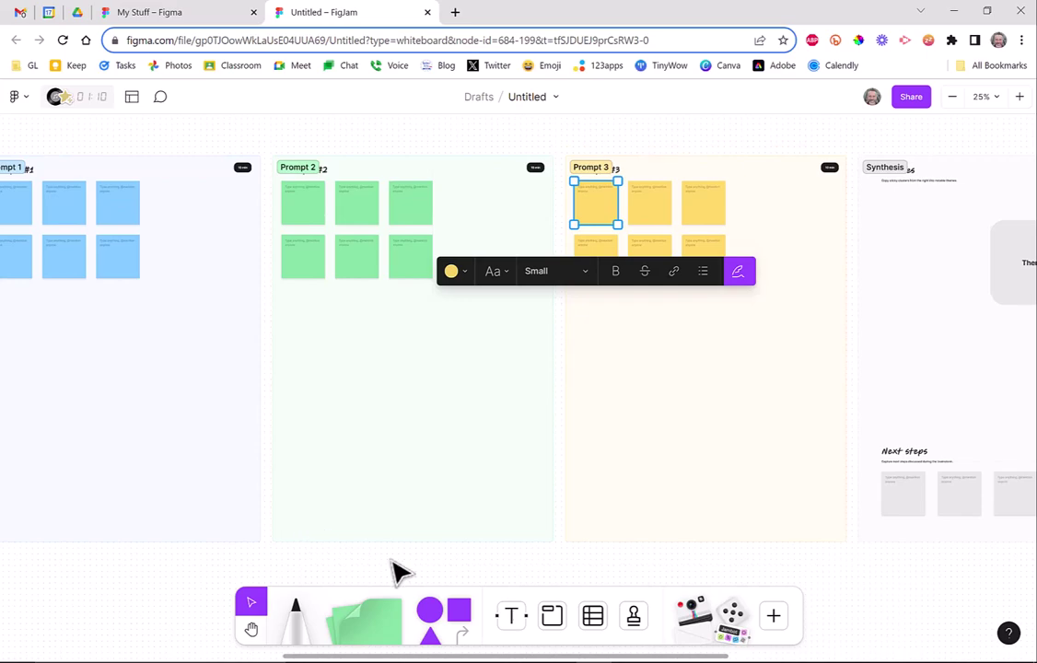
pyautogui.click(250, 631)
pyautogui.hscroll(-1, 210, 592)
pyautogui.hscroll(-15, 207, 587)
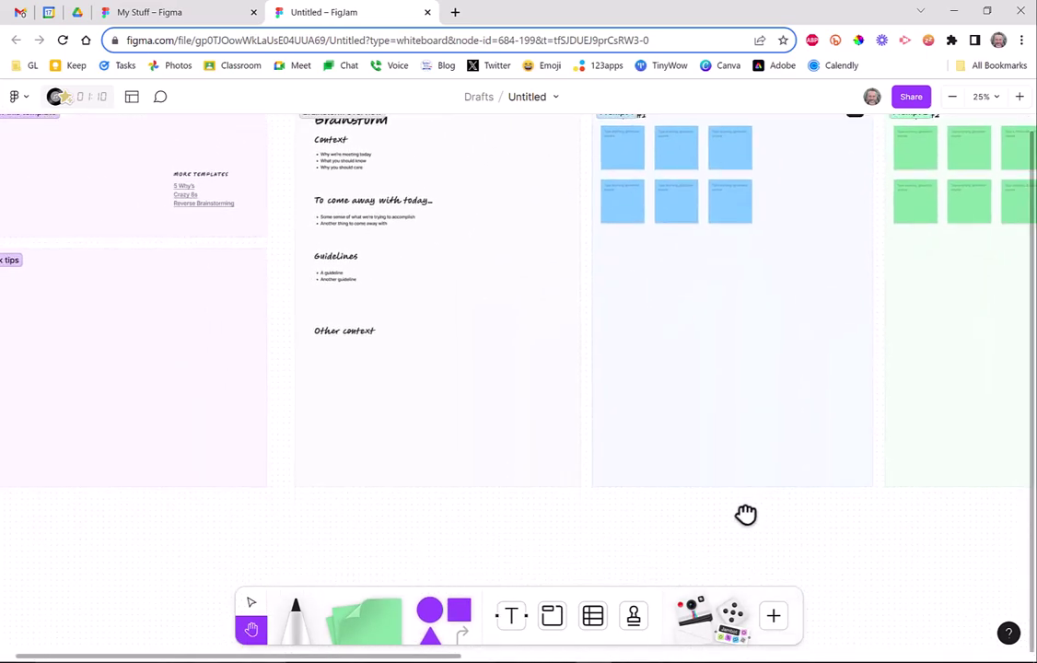
pyautogui.hscroll(20, 1011, 582)
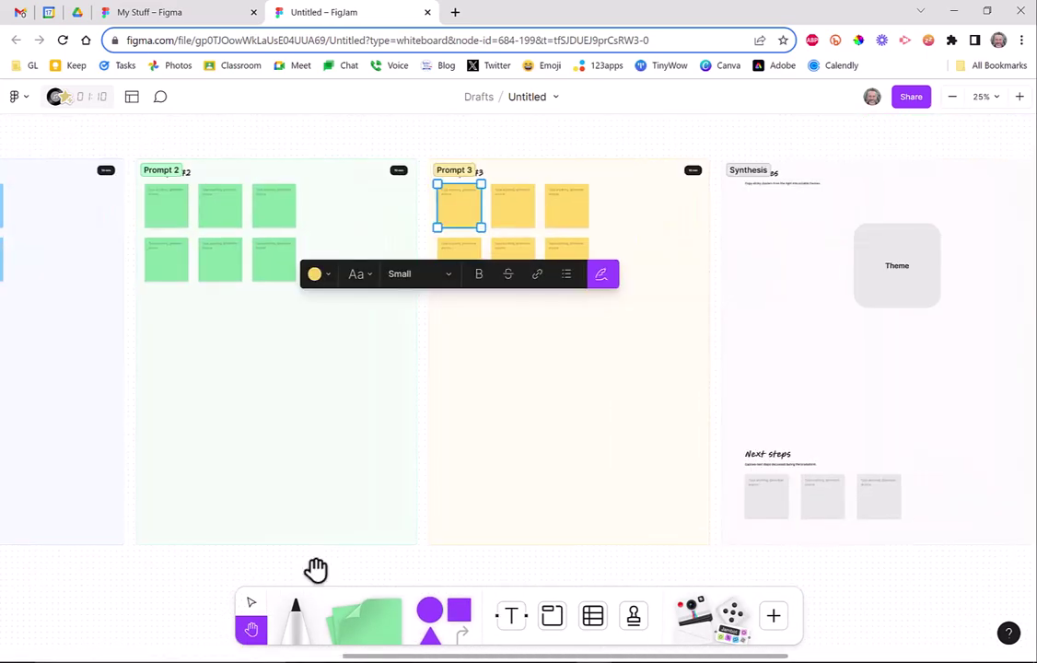
pyautogui.moveTo(1004, 403); pyautogui.dragTo(434, 432)
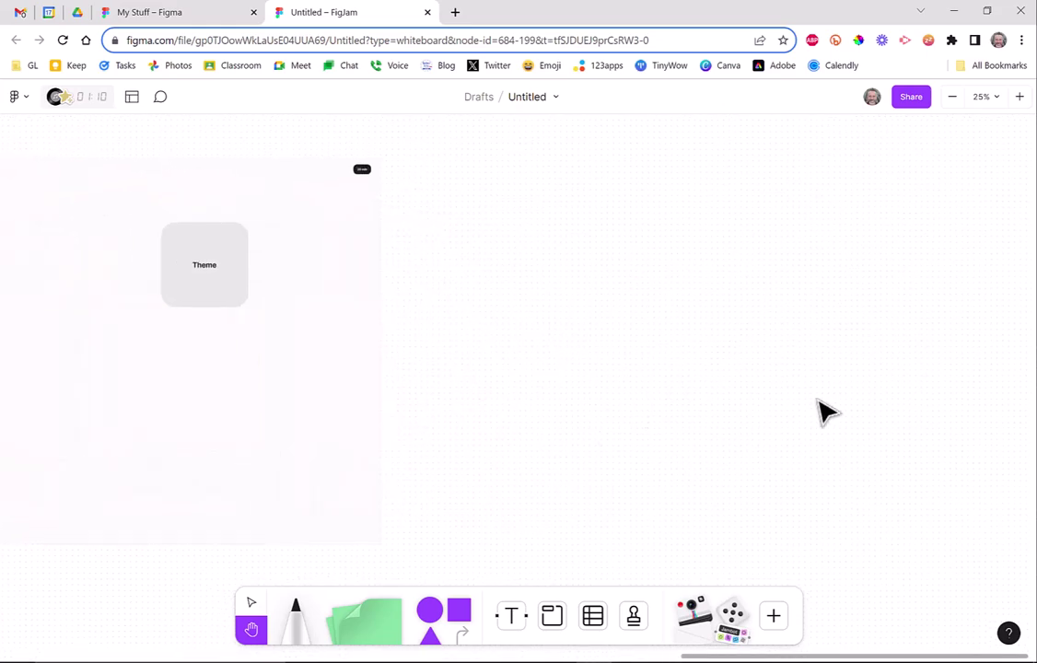
# Leave the brainstorm board via the main menu's Back to files, returning to Drafts.
pyautogui.click(22, 95)
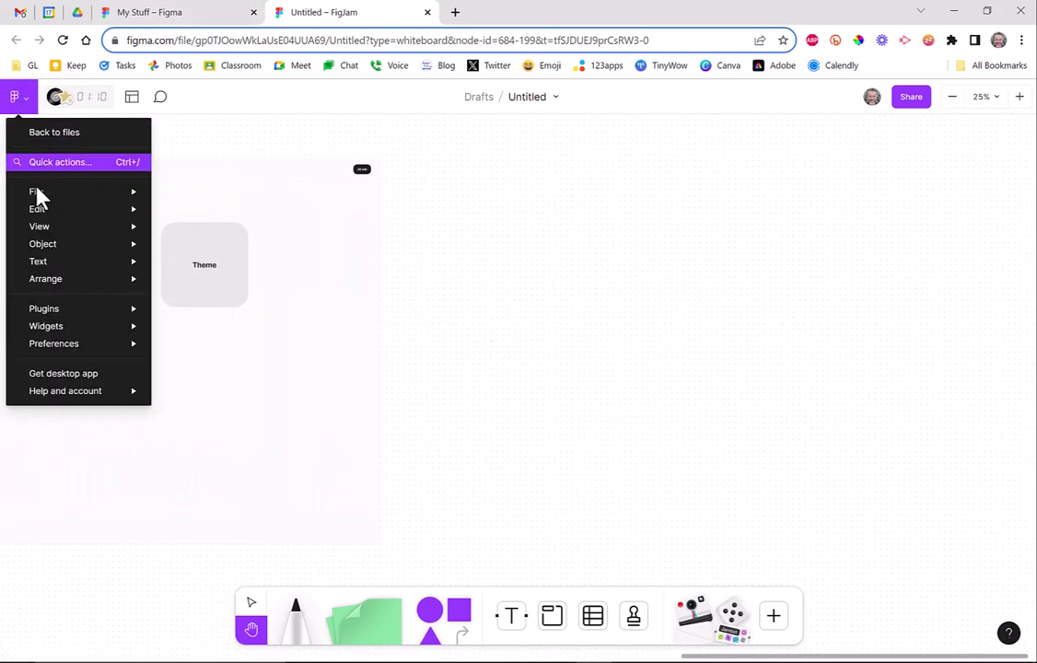
pyautogui.click(59, 136)
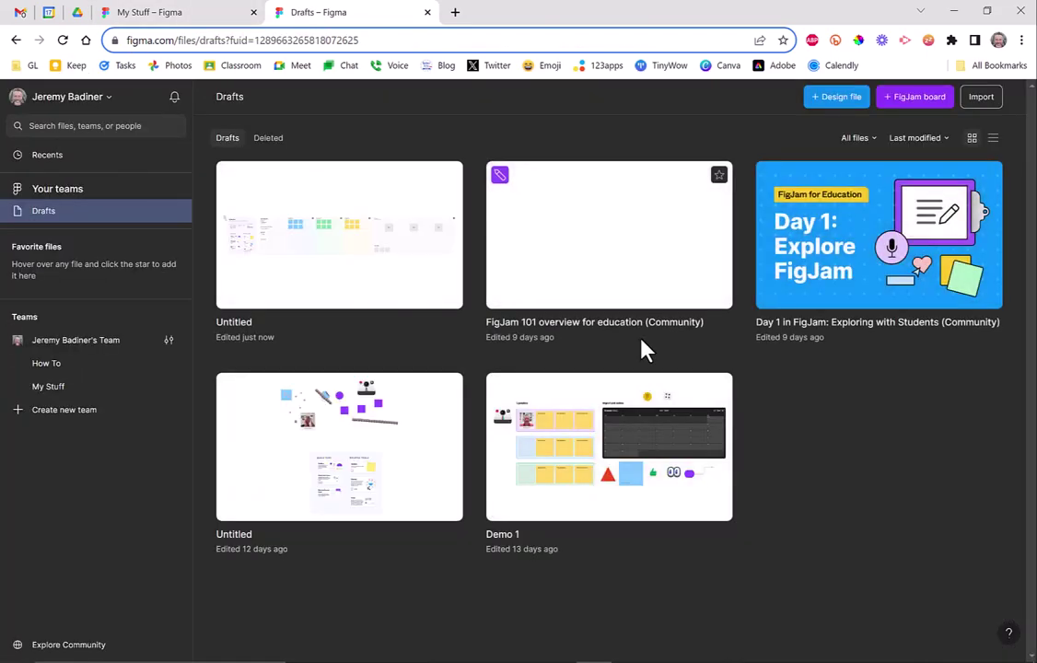